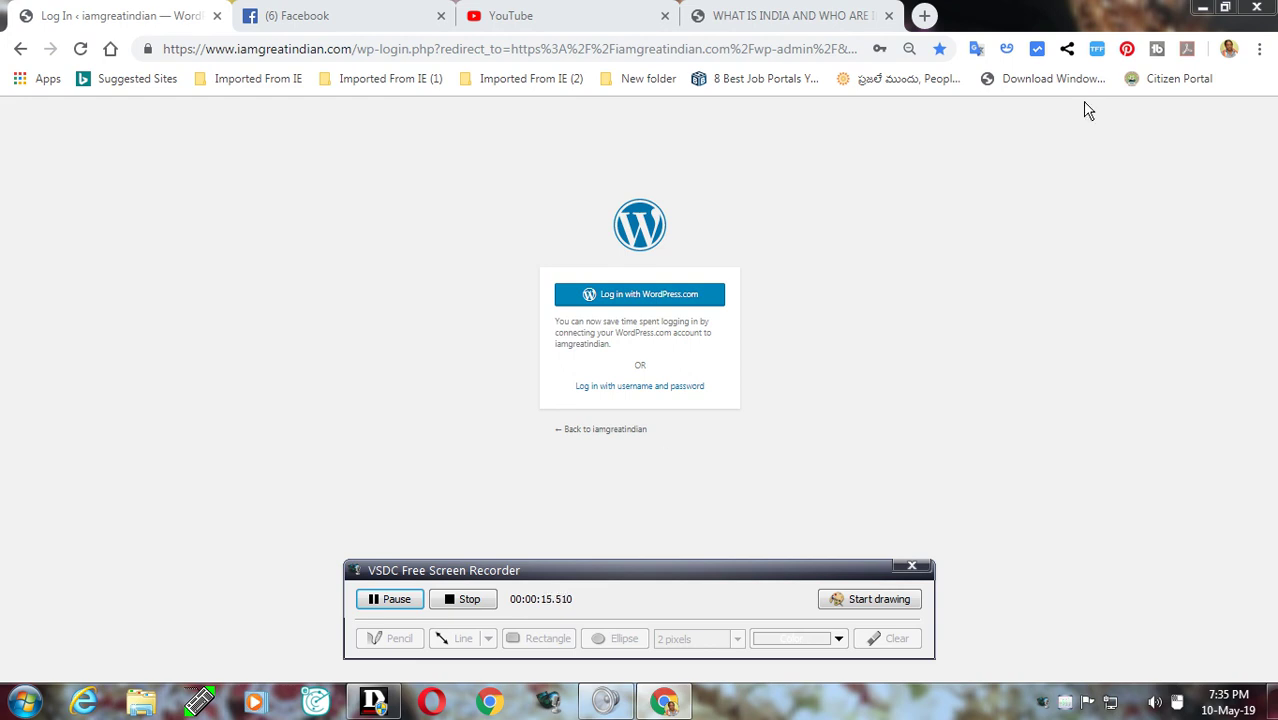
- Minimize the browser and move the Volume Mixer window down to clear the desktop
left_click(1203, 12)
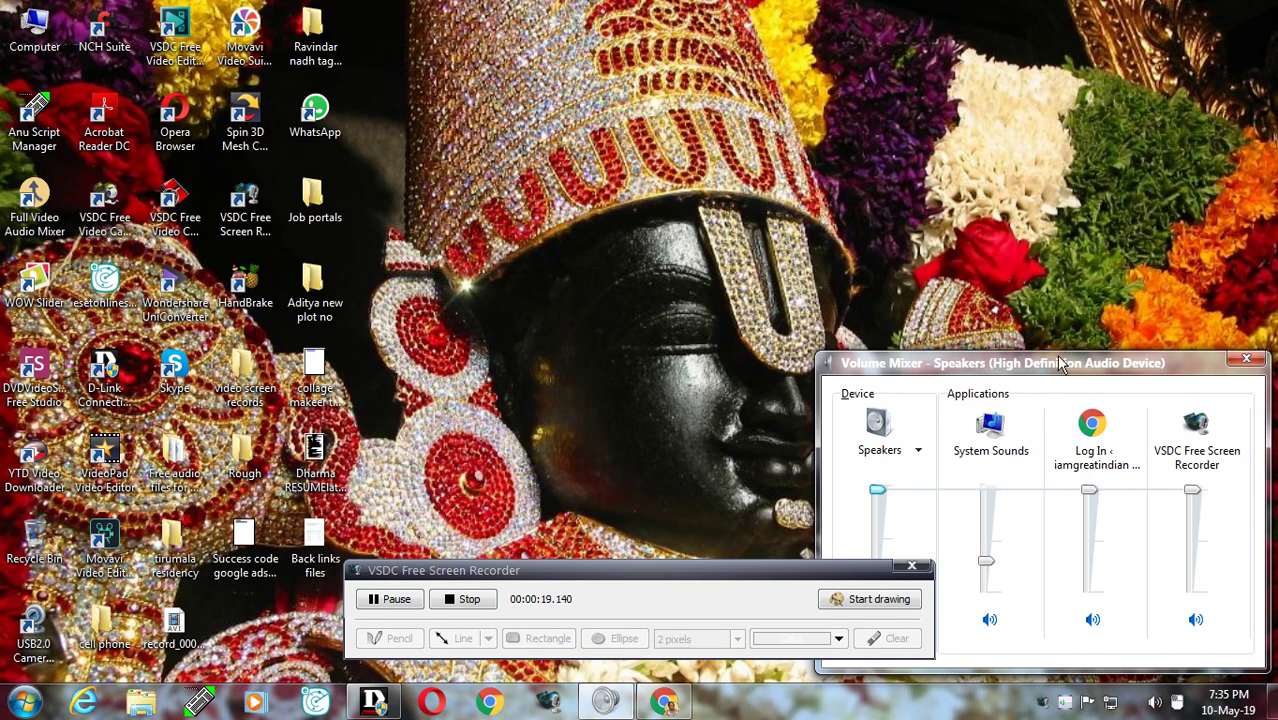
left_click_drag(1110, 370, 1072, 645)
left_click(740, 285)
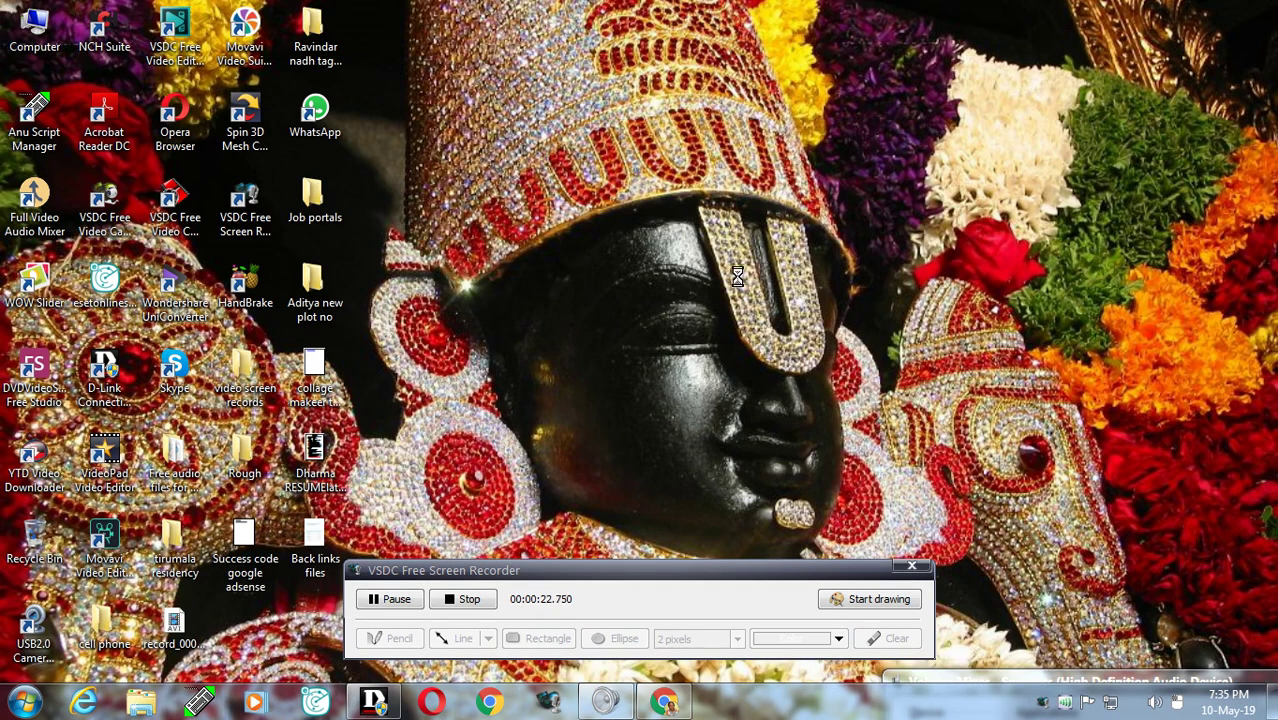
right_click(739, 281)
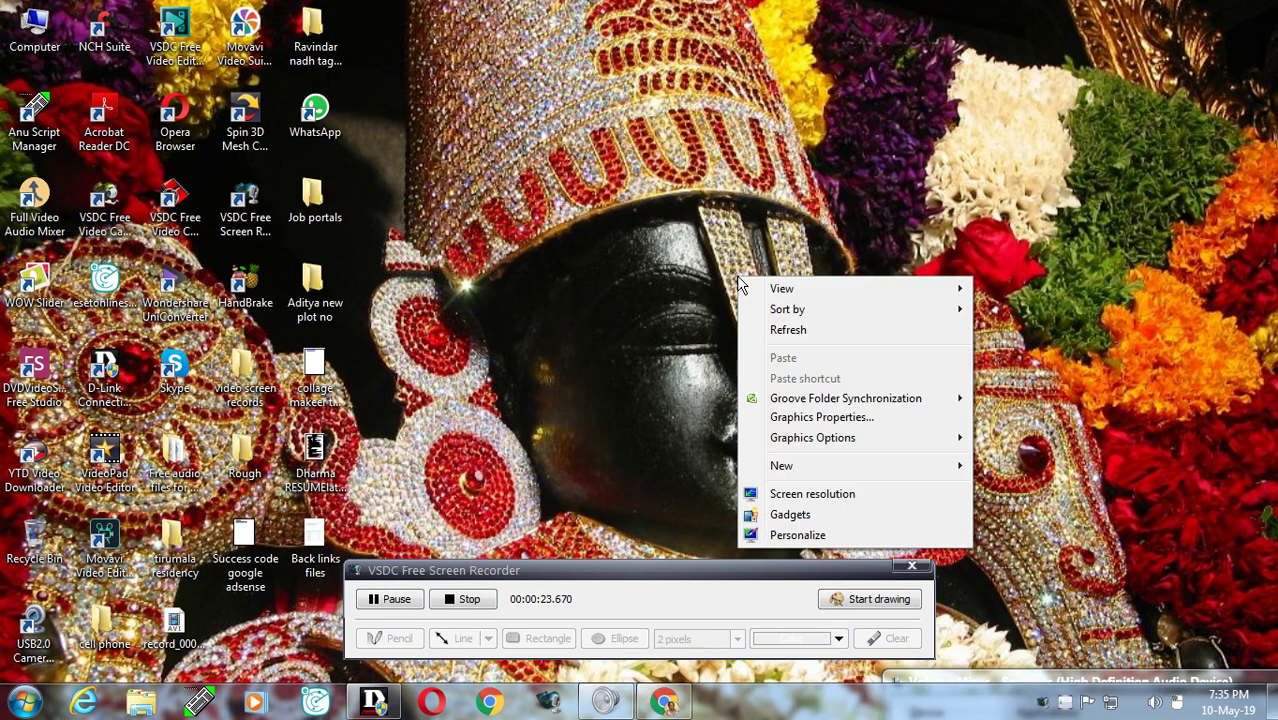
left_click(780, 536)
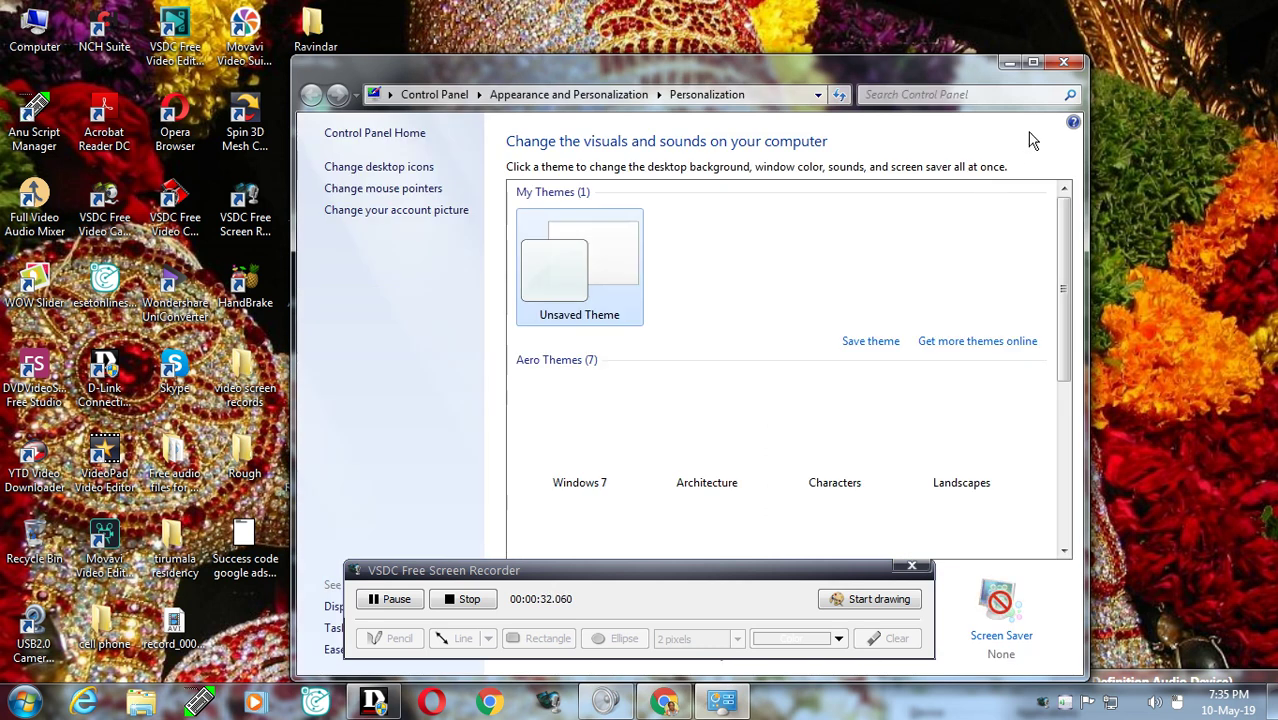
left_click(1063, 62)
- Add the Clock gadget to the desktop, dismiss the gadget gallery and place the clock near the desktop's upper-right corner
right_click(830, 278)
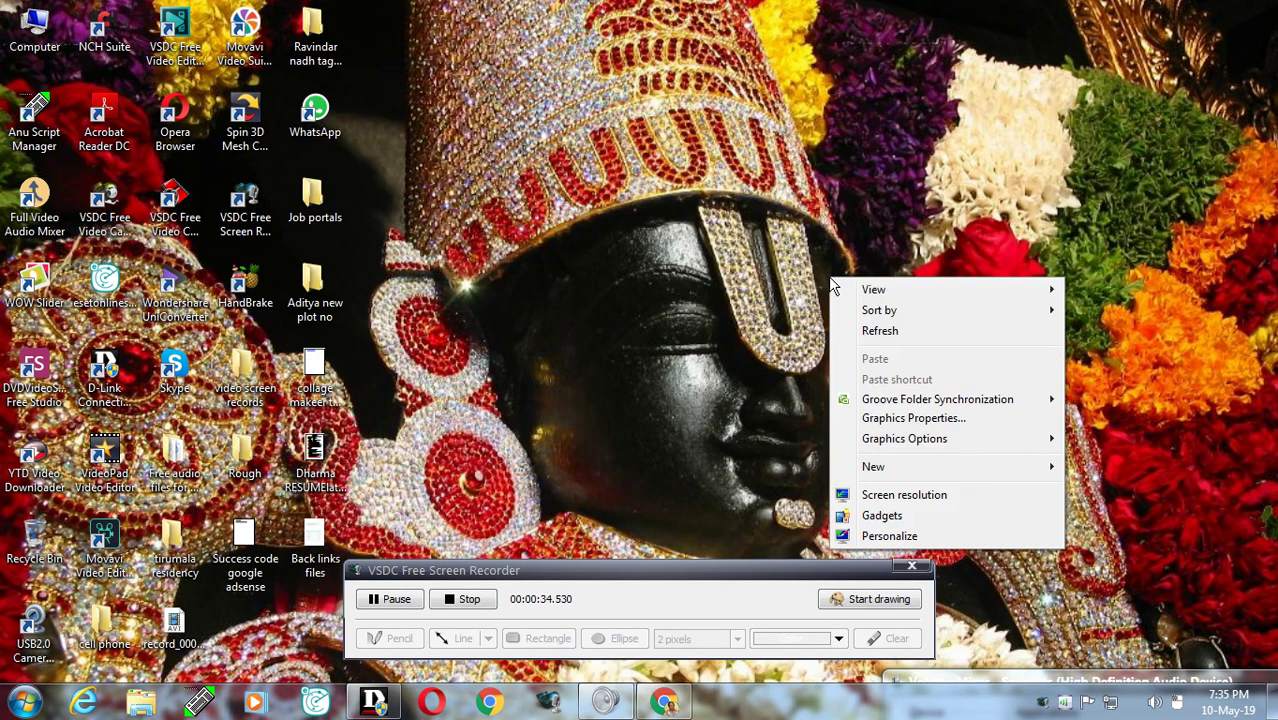
left_click(886, 518)
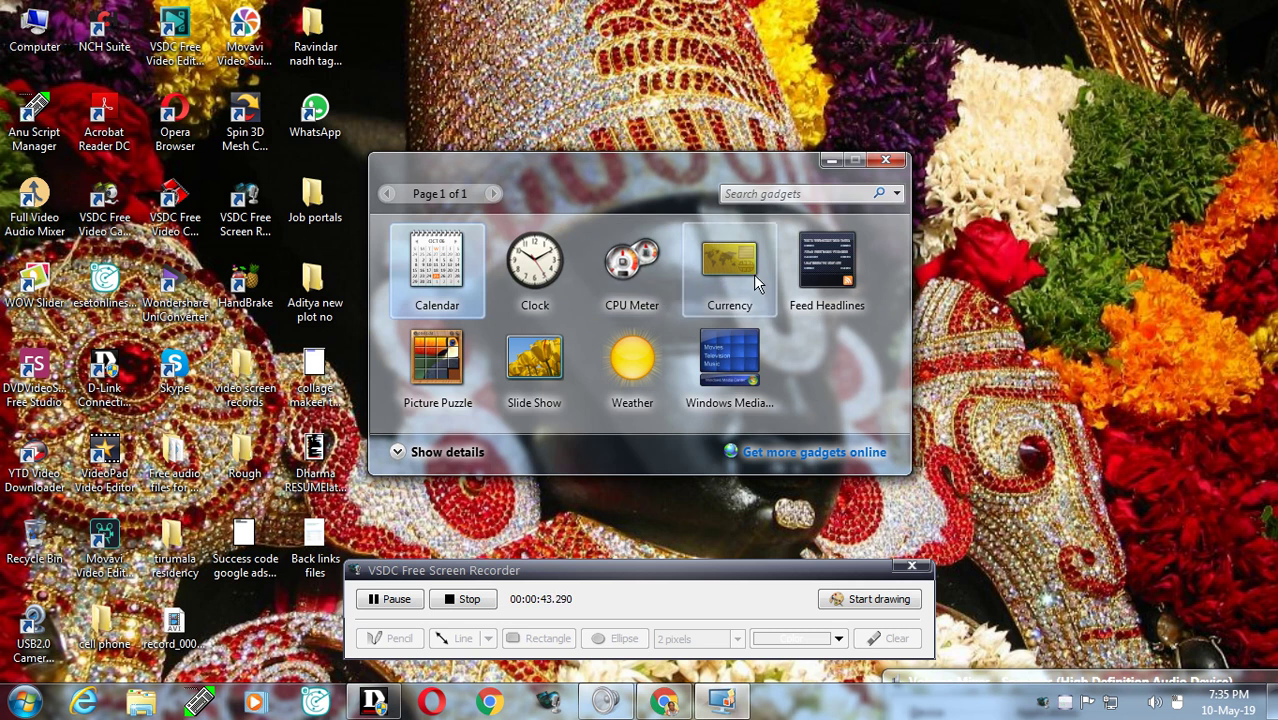
left_click(535, 275)
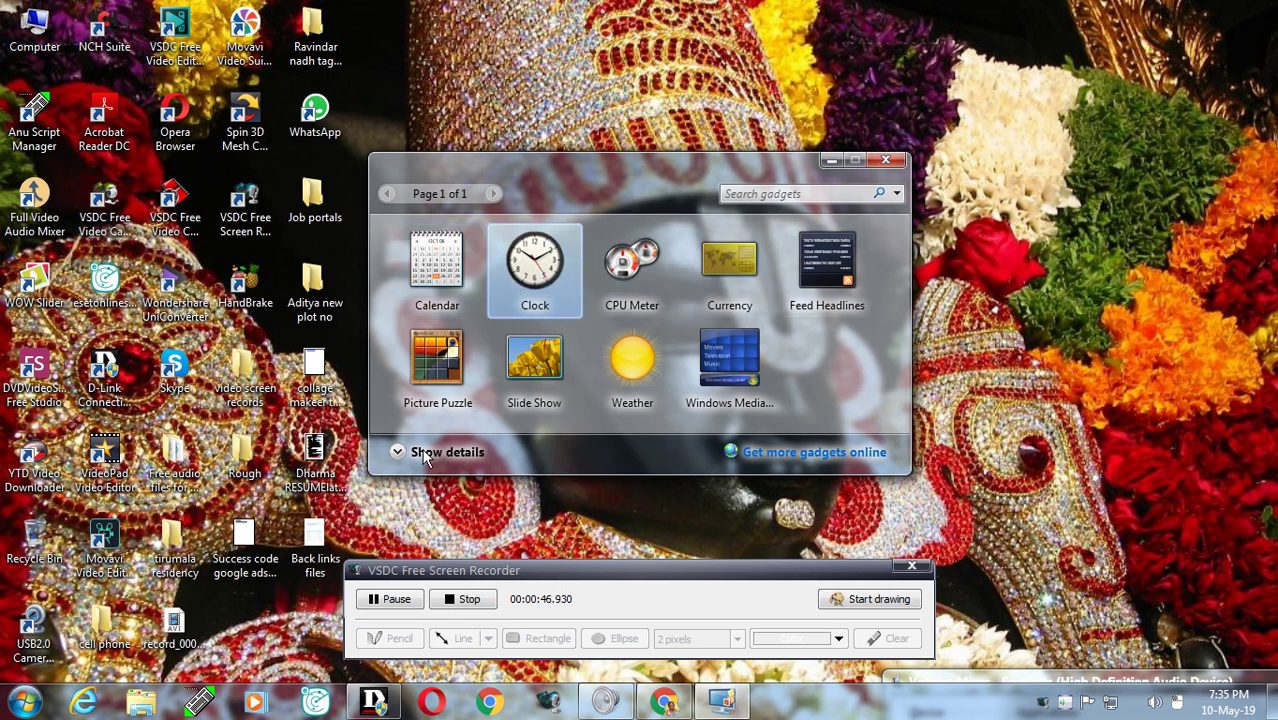
double_click(549, 276)
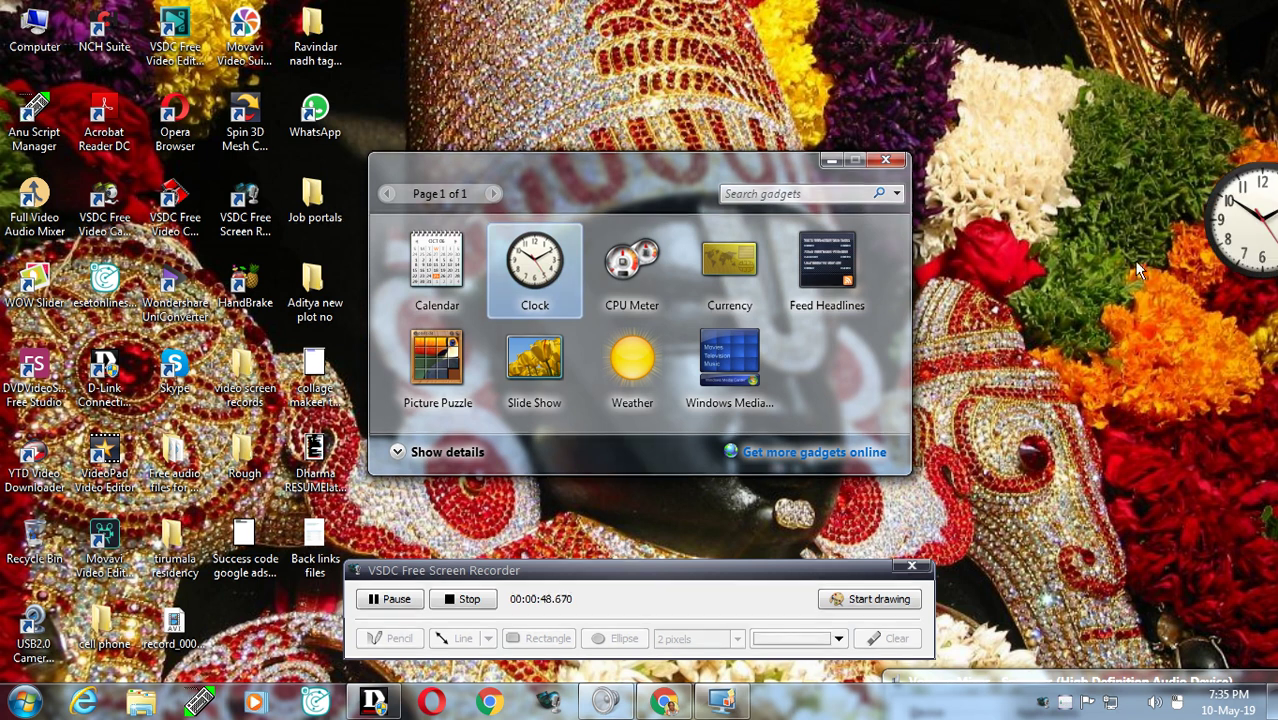
left_click(885, 160)
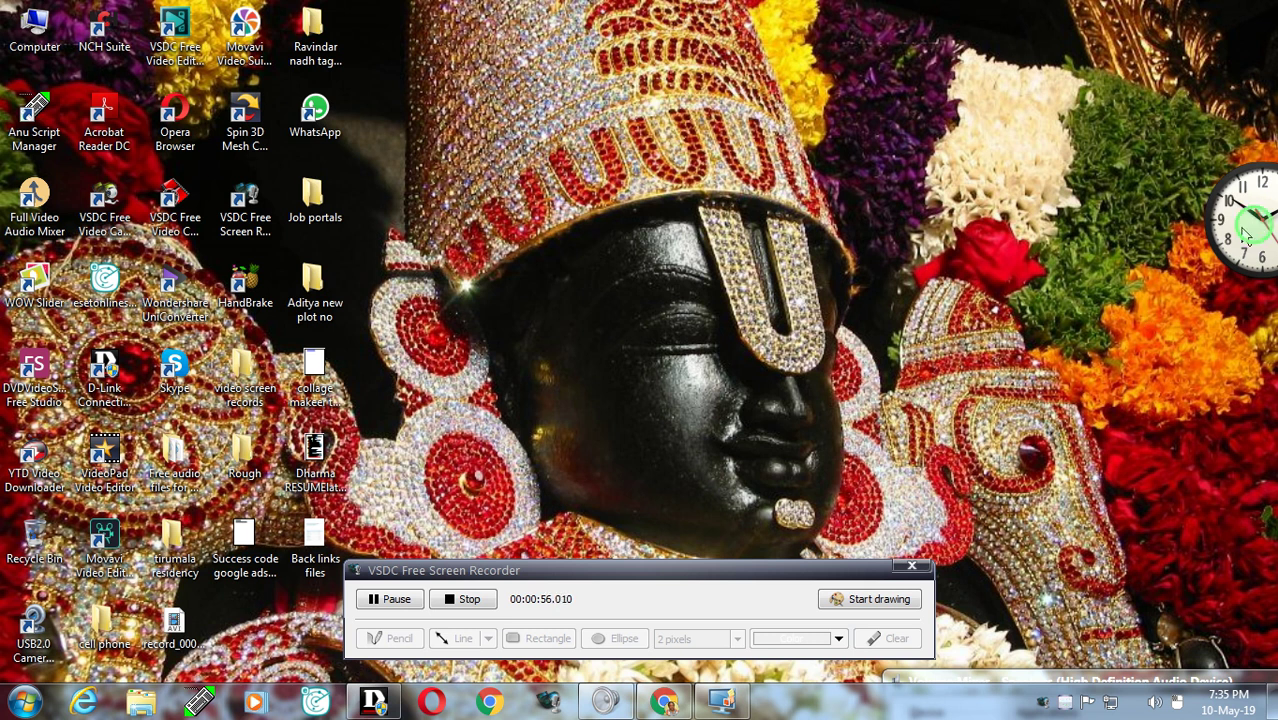
left_click_drag(1213, 258, 1148, 263)
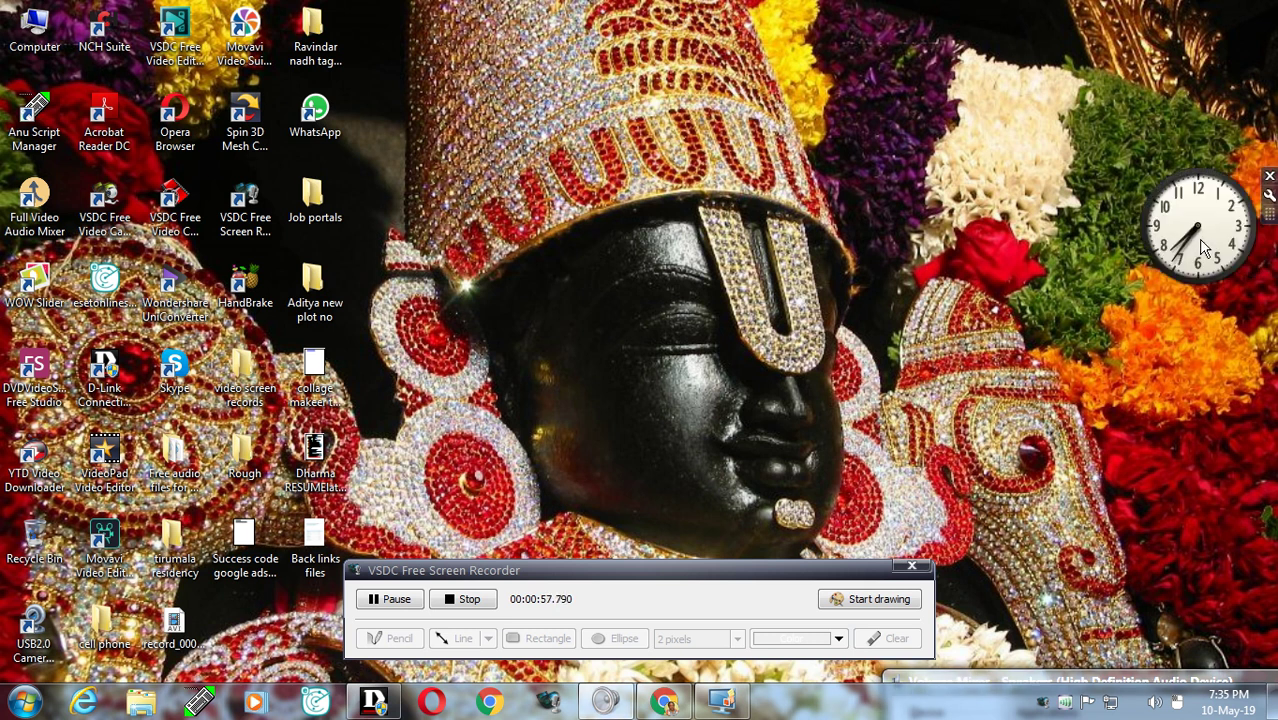
left_click_drag(1202, 232, 1122, 70)
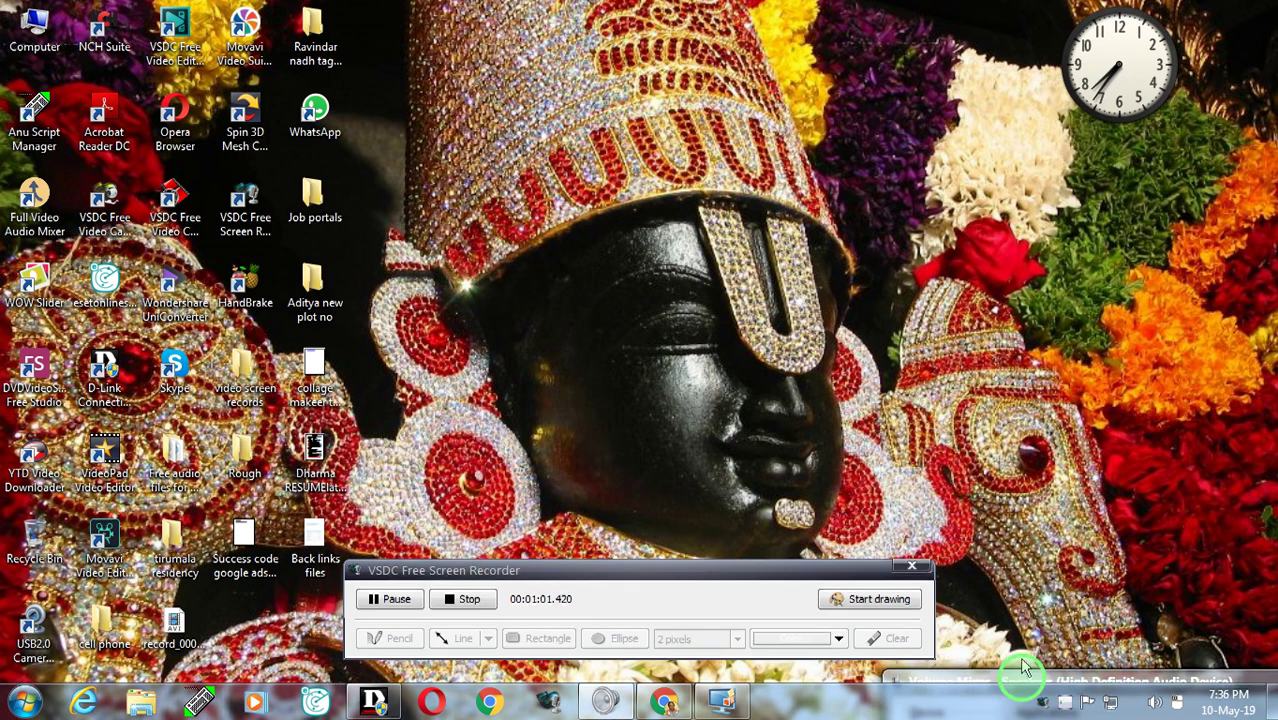
- Reposition the Volume Mixer window at the desktop's lower edge and bring up the gadget gallery before minimizing it again
left_click_drag(1032, 478, 978, 632)
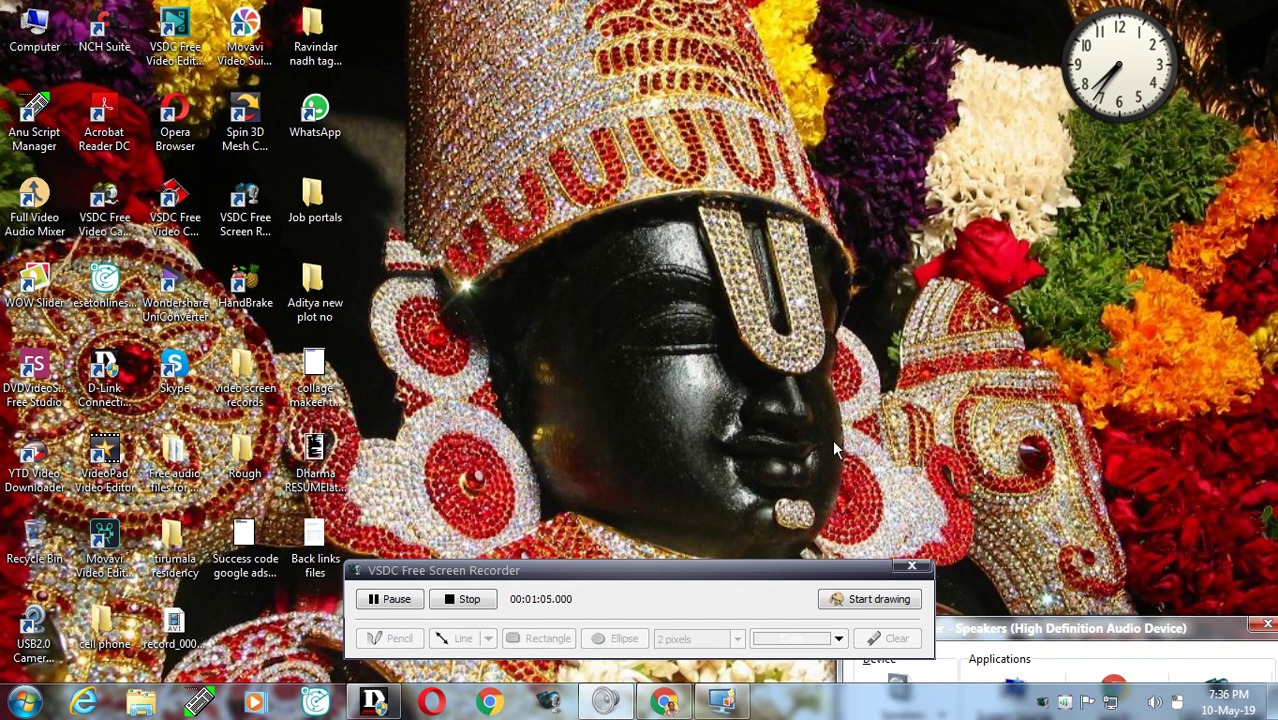
left_click(720, 703)
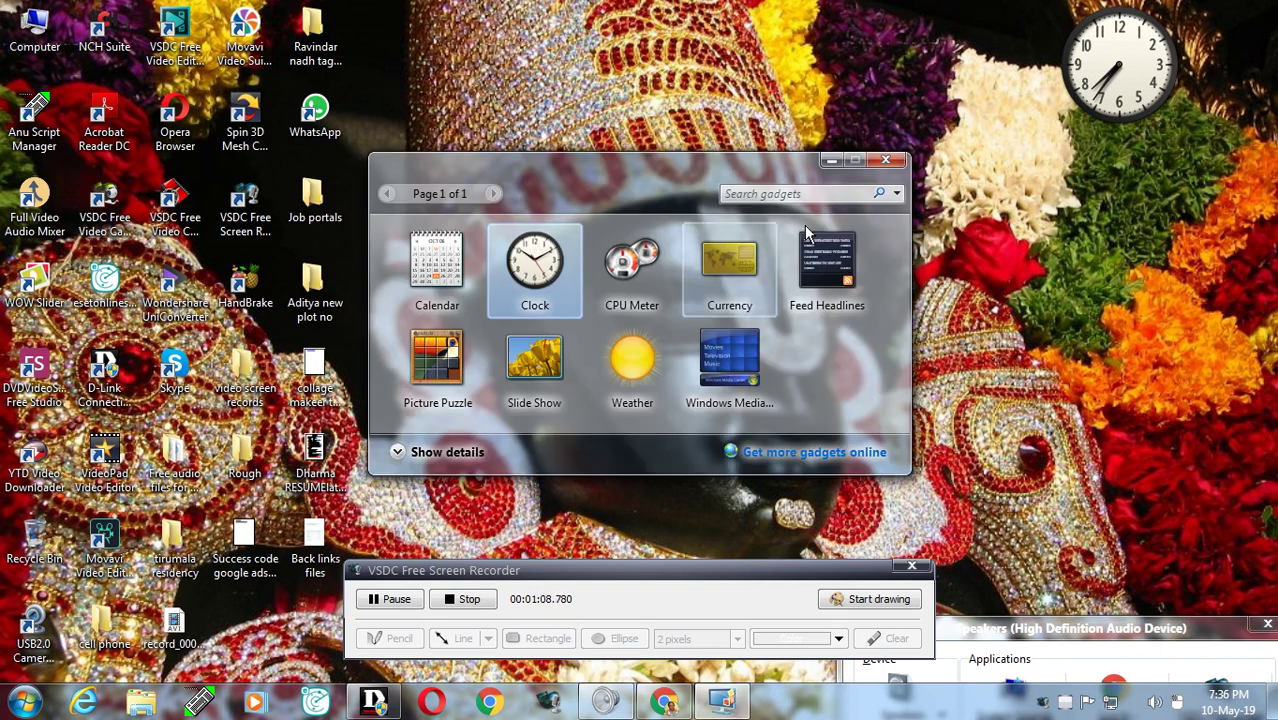
left_click(831, 162)
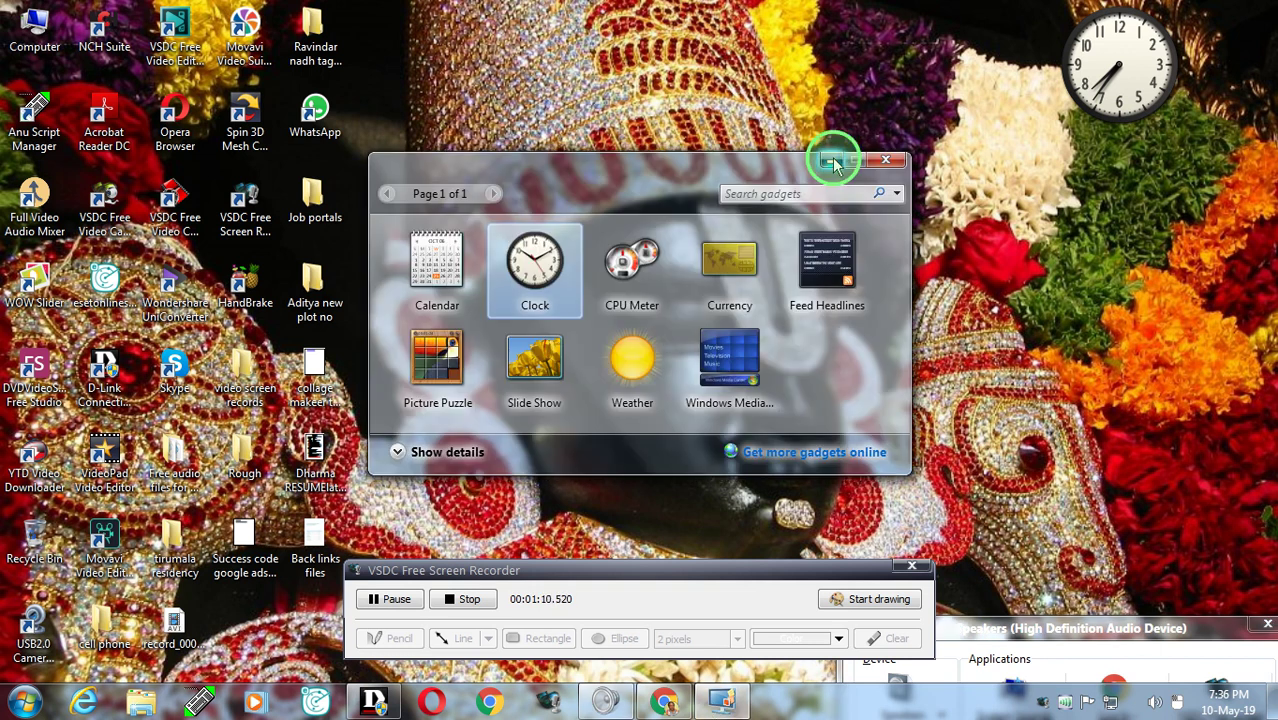
- Switch to the iamgreatindian homepage in Chrome and look through the Greatindians Facebook feed in its sidebar
left_click(666, 703)
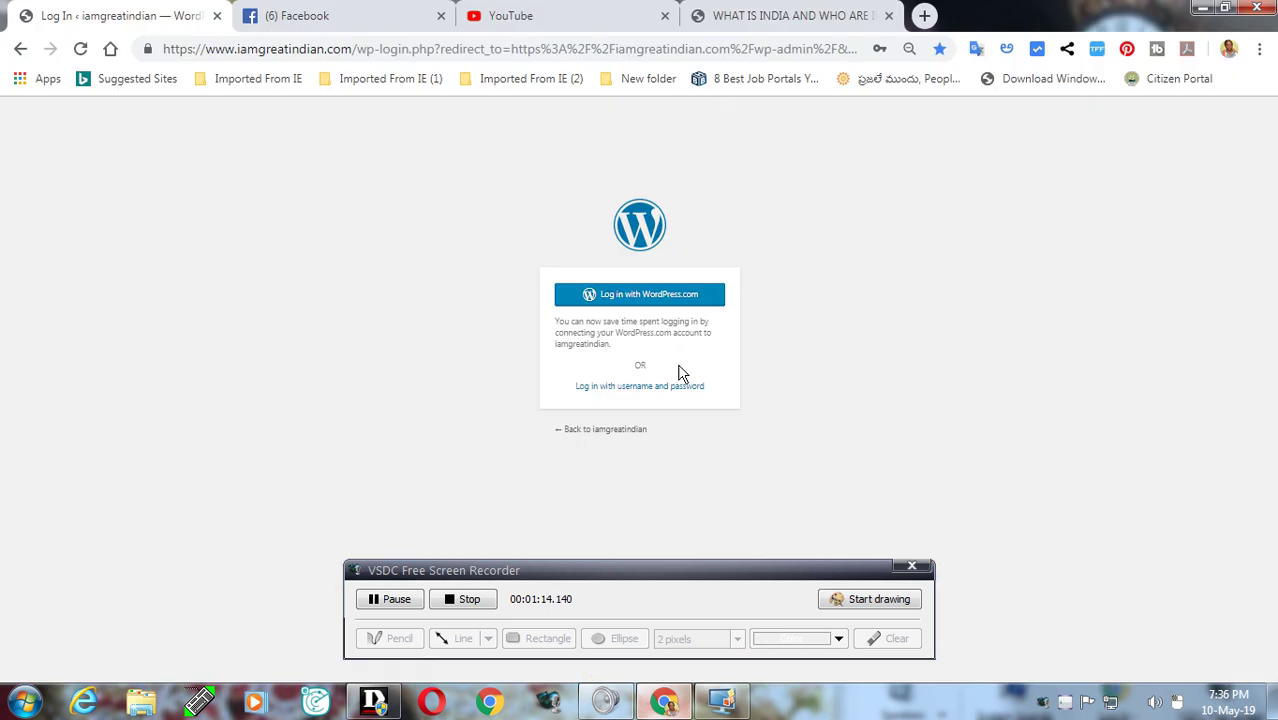
left_click(759, 27)
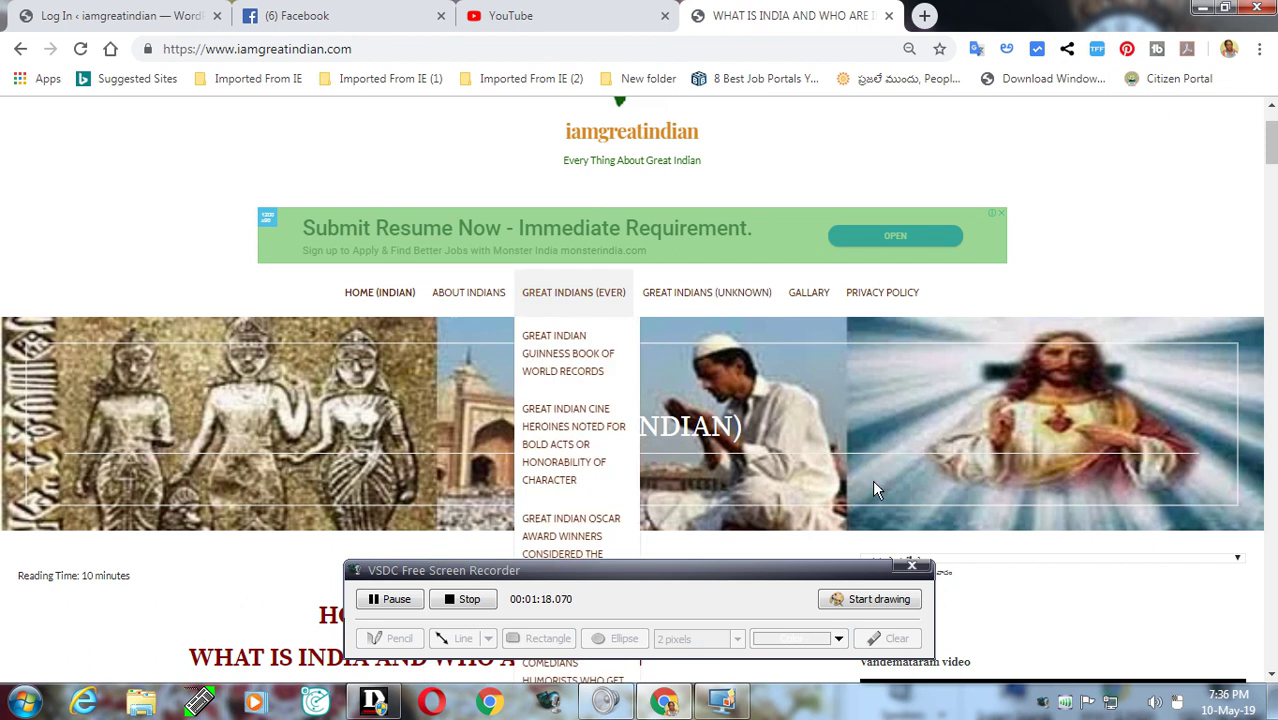
scroll(1089, 389, "down", 1)
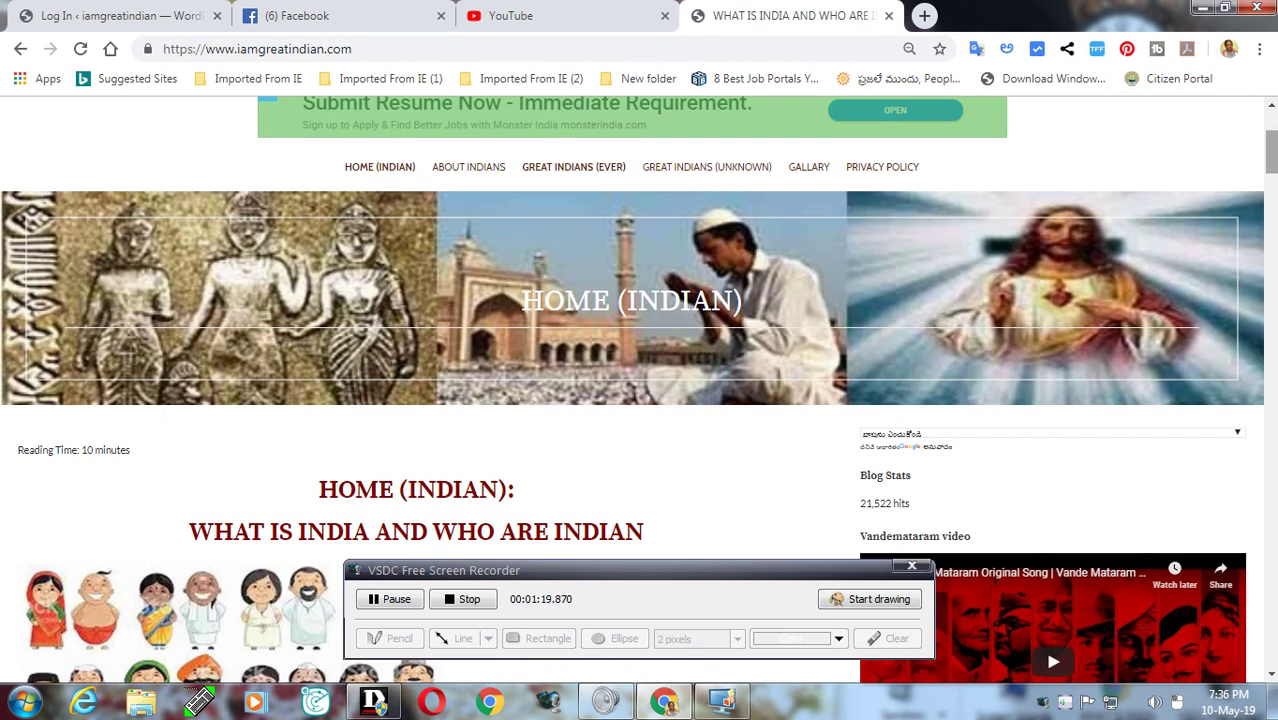
left_click_drag(1268, 156, 1268, 202)
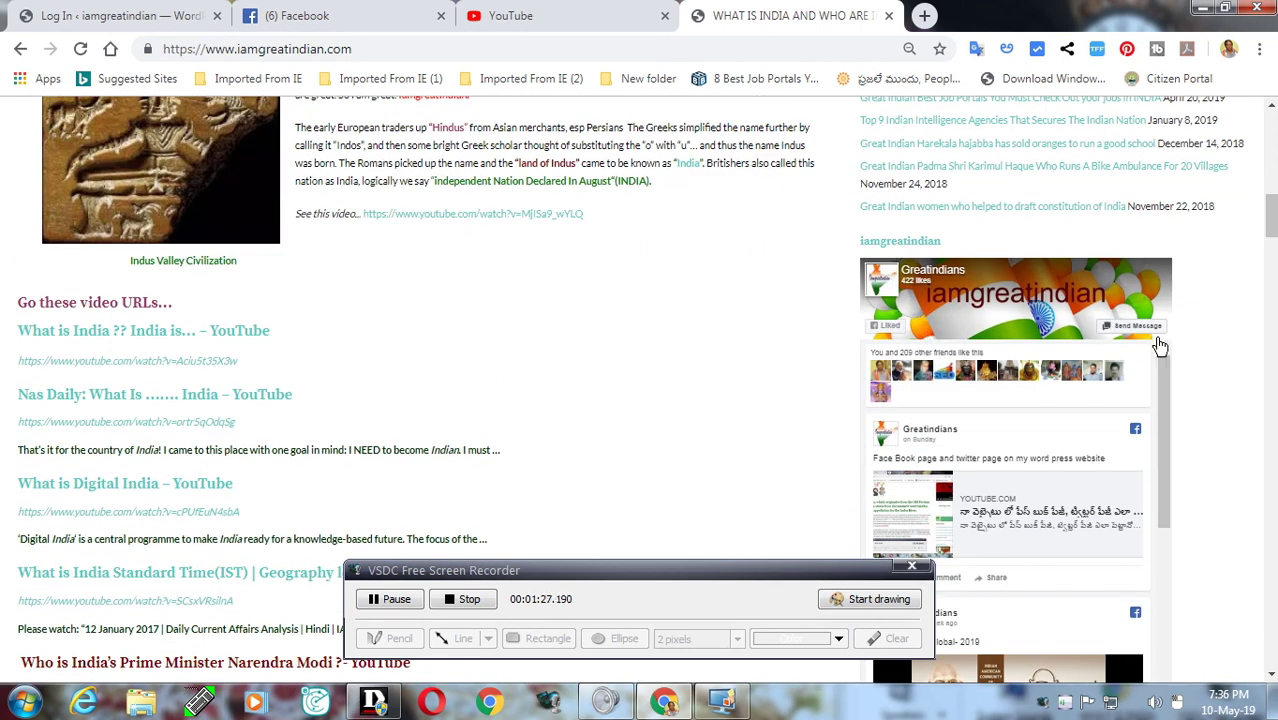
left_click_drag(1166, 395, 1160, 660)
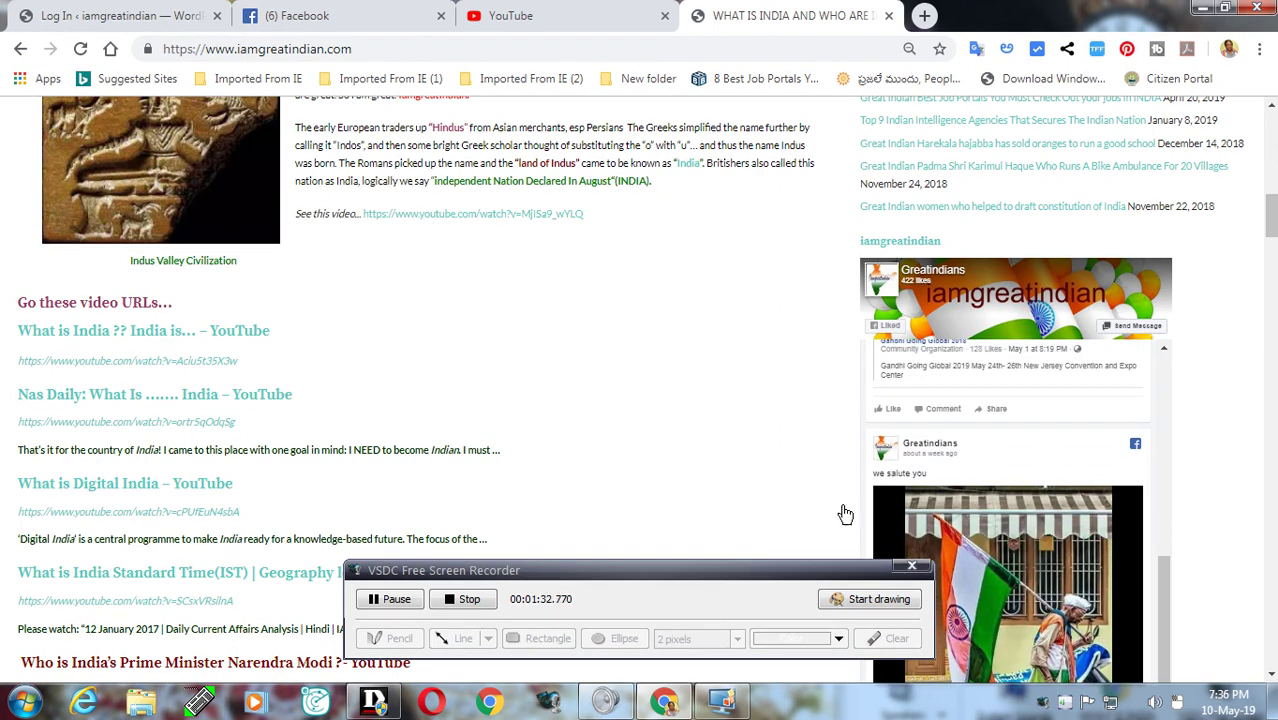
- Move the screen recorder window aside and examine the homepage's Facebook feed, social links and Twitter feed
left_click_drag(740, 575, 469, 590)
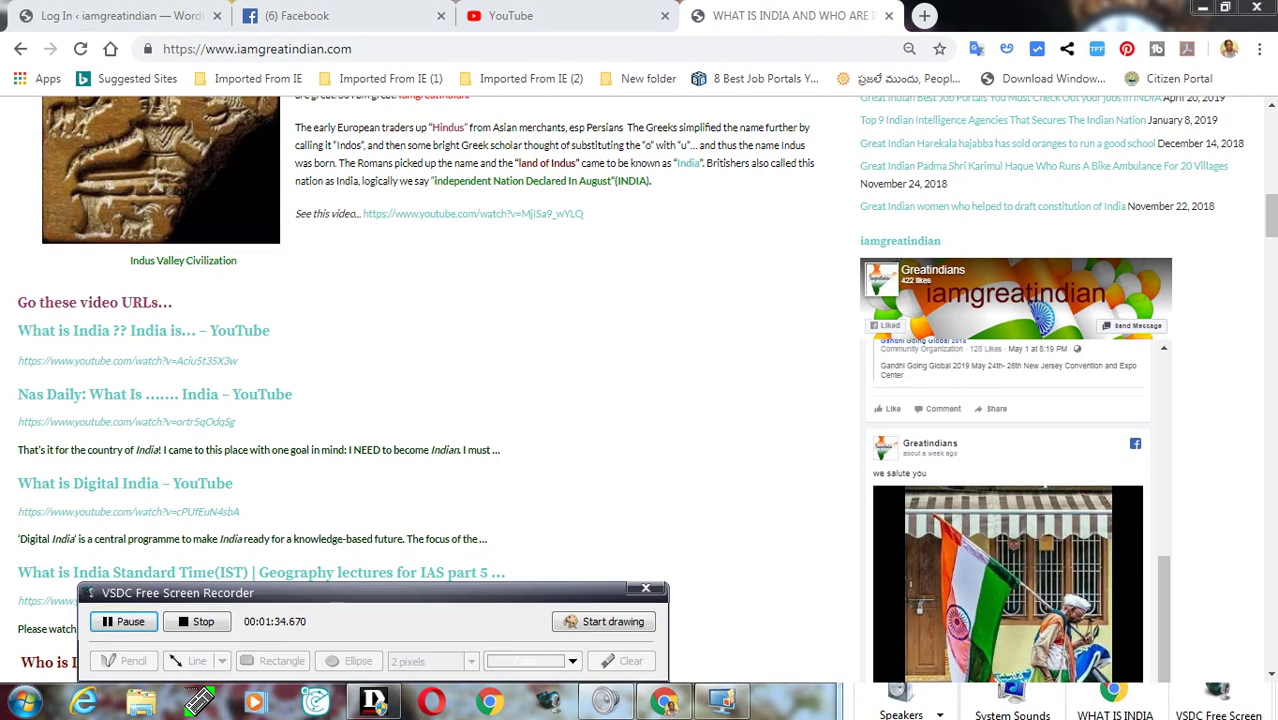
left_click(1272, 264)
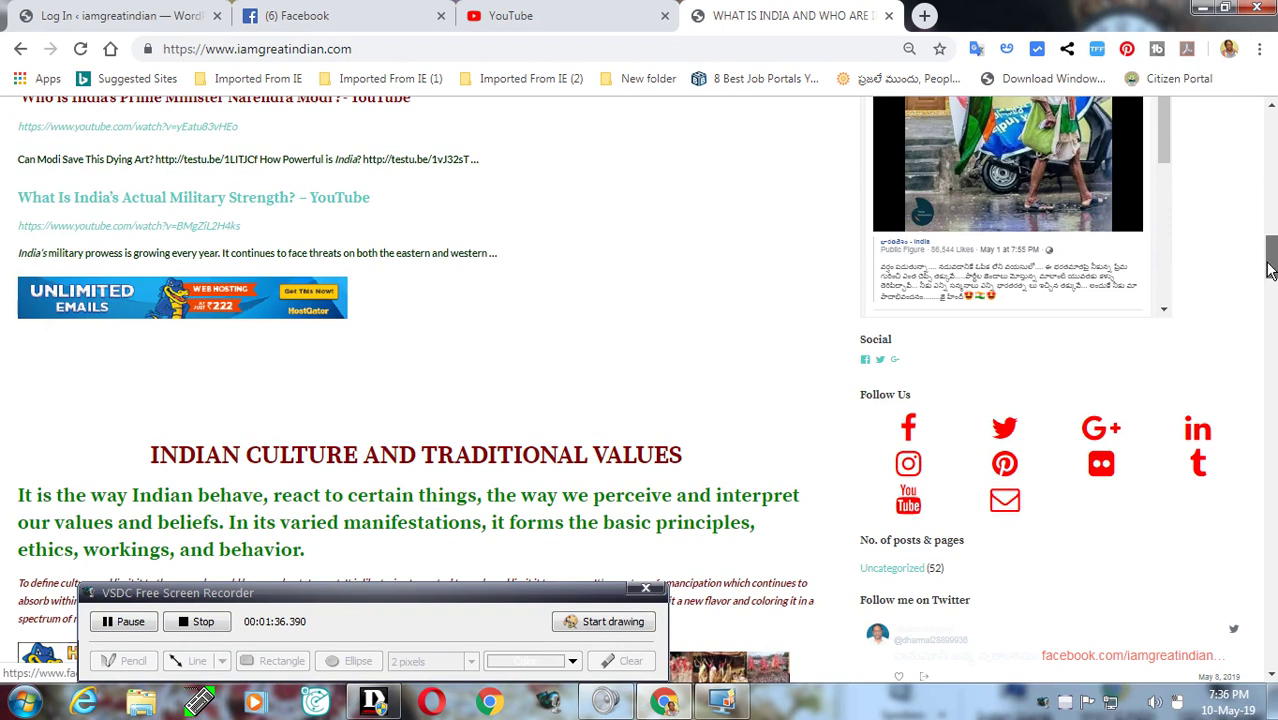
left_click_drag(1268, 264, 1269, 226)
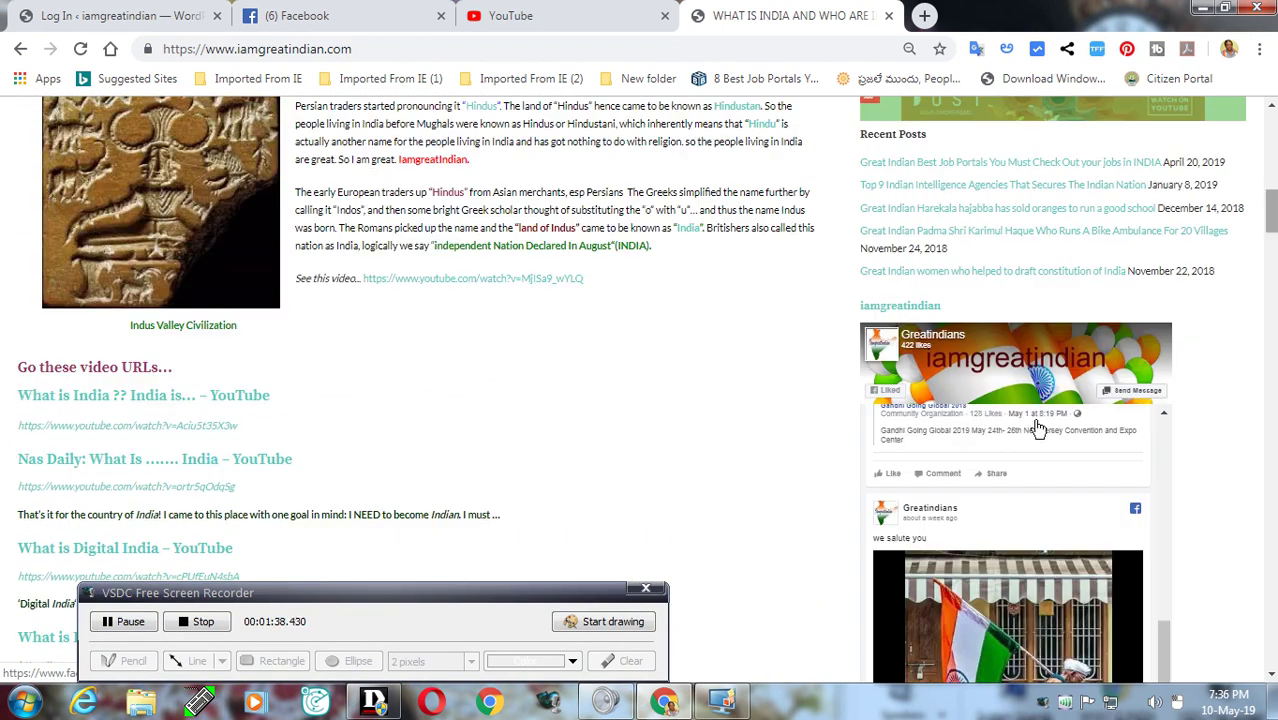
left_click_drag(1270, 224, 1272, 313)
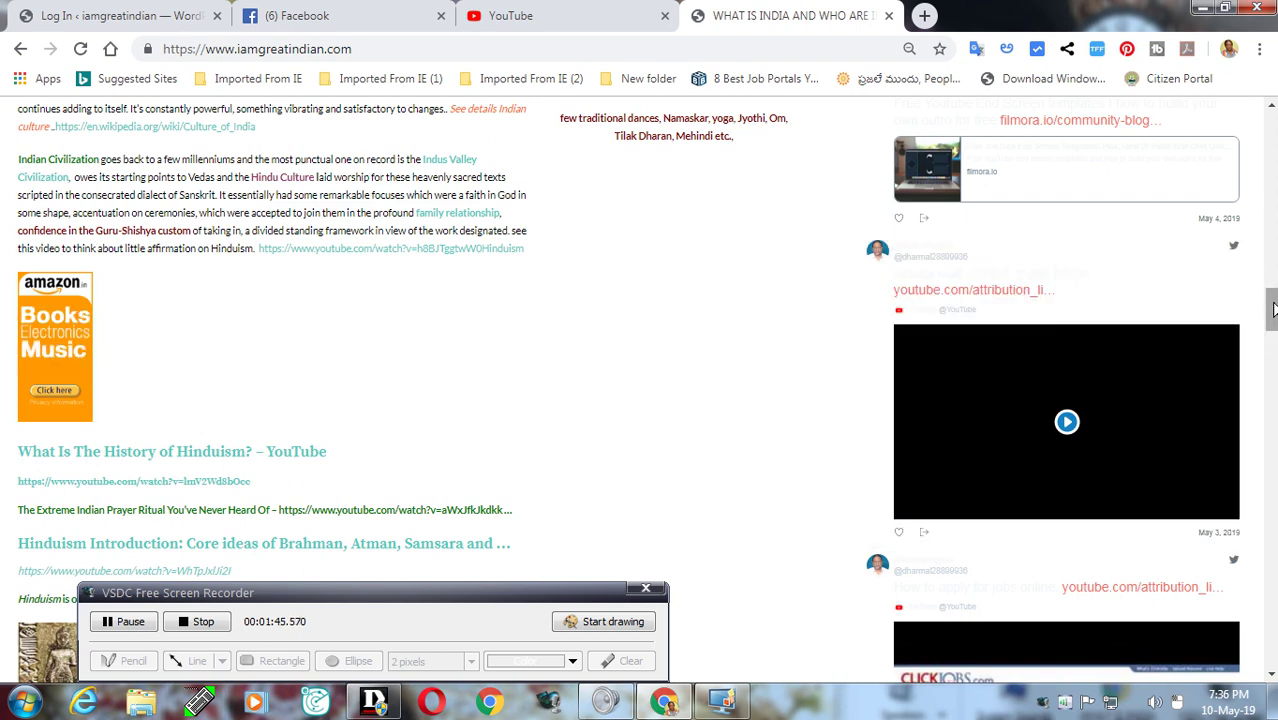
left_click_drag(1272, 310, 1272, 231)
left_click_drag(1159, 372, 1165, 160)
scroll(1232, 300, "up", 3)
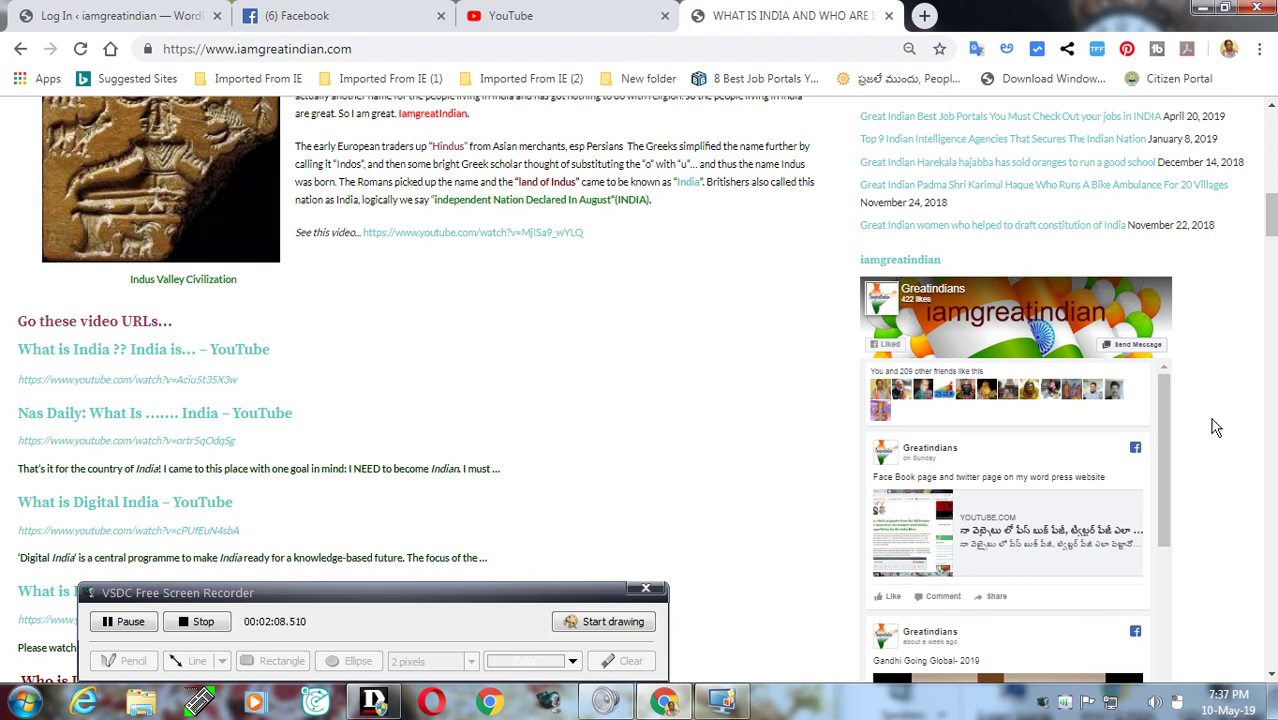
- Look over the homepage's banner, Blog Stats and Vandemataram video area, and dismiss the Geek Dashboard notification
scroll(555, 285, "up", 6)
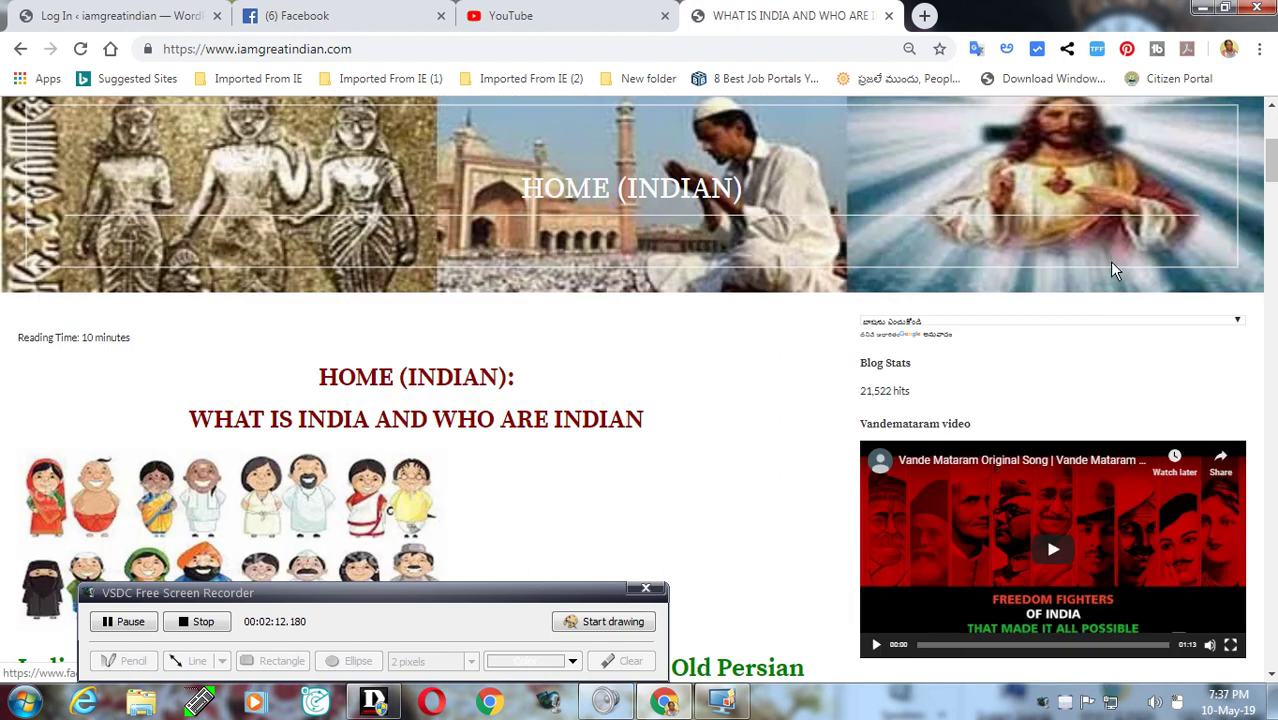
scroll(763, 415, "down", 3)
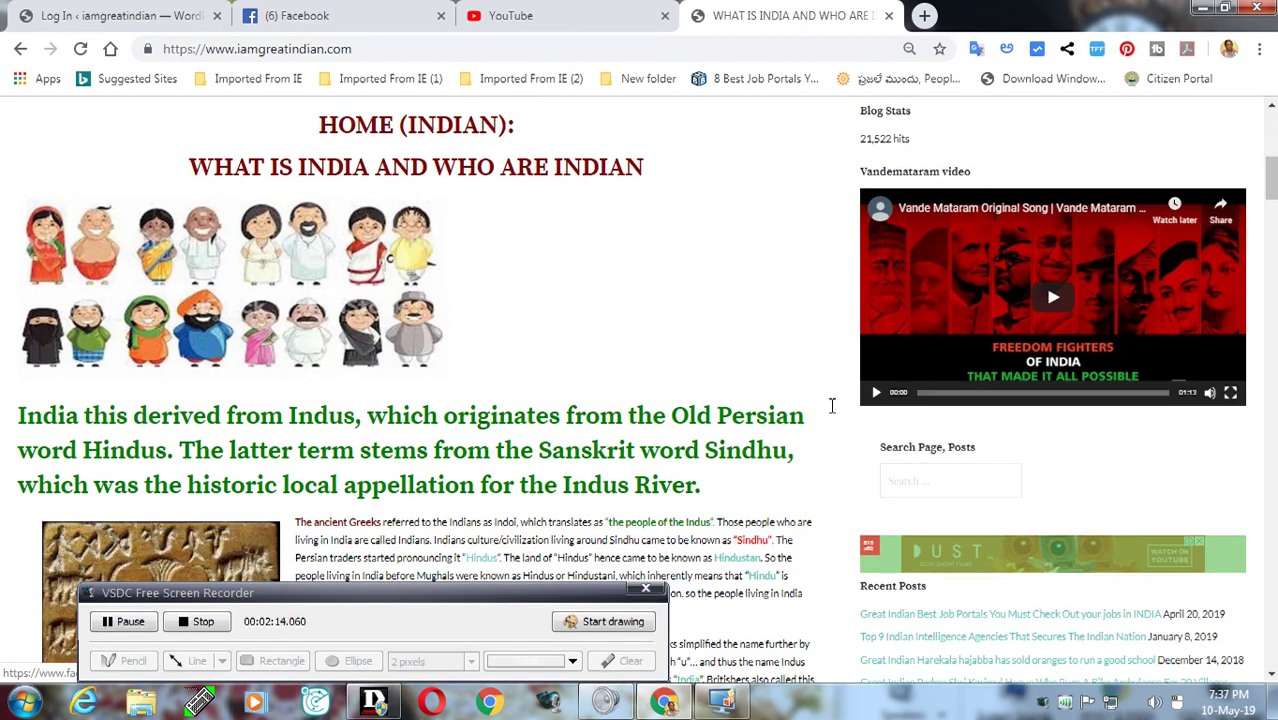
scroll(763, 407, "down", 2)
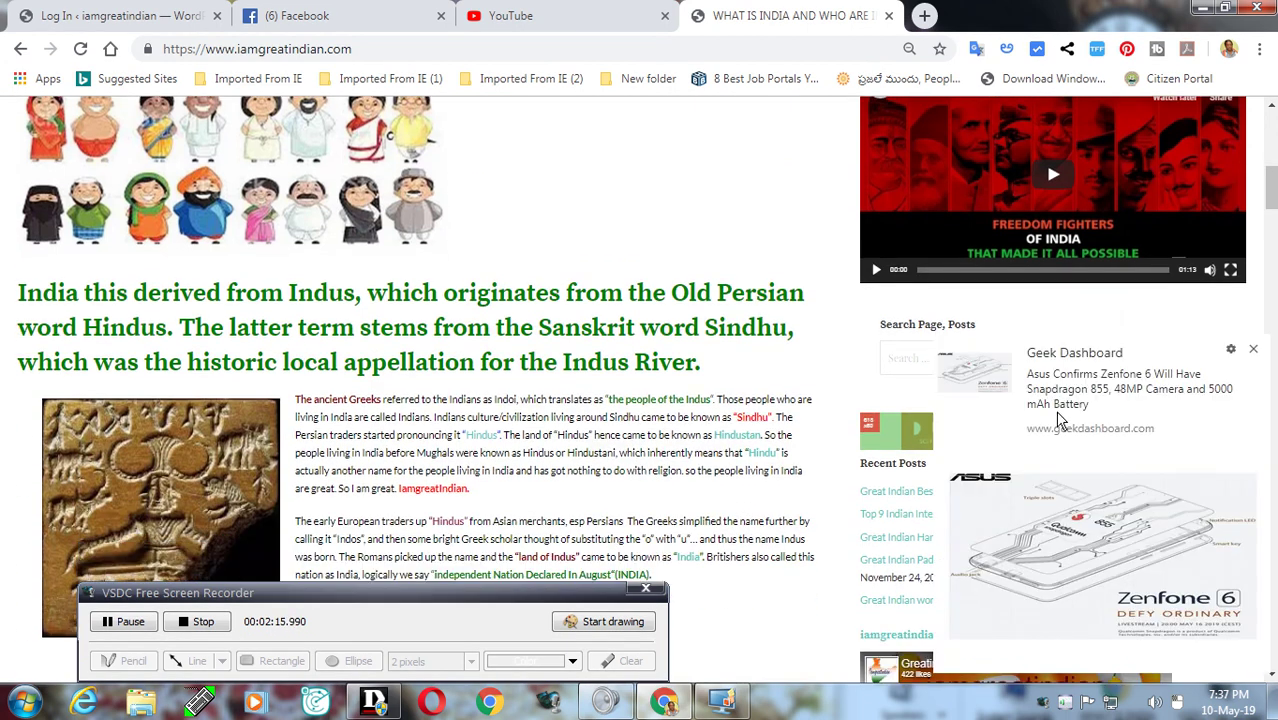
scroll(686, 316, "up", 1)
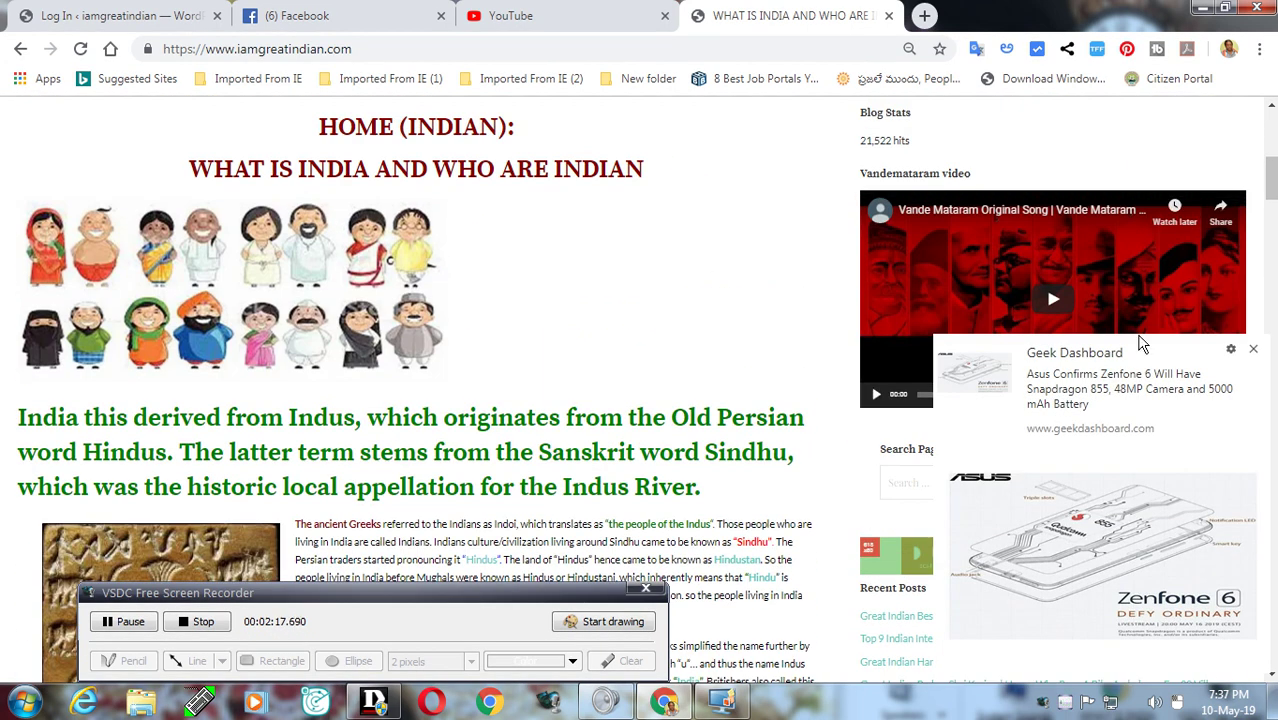
left_click(1255, 350)
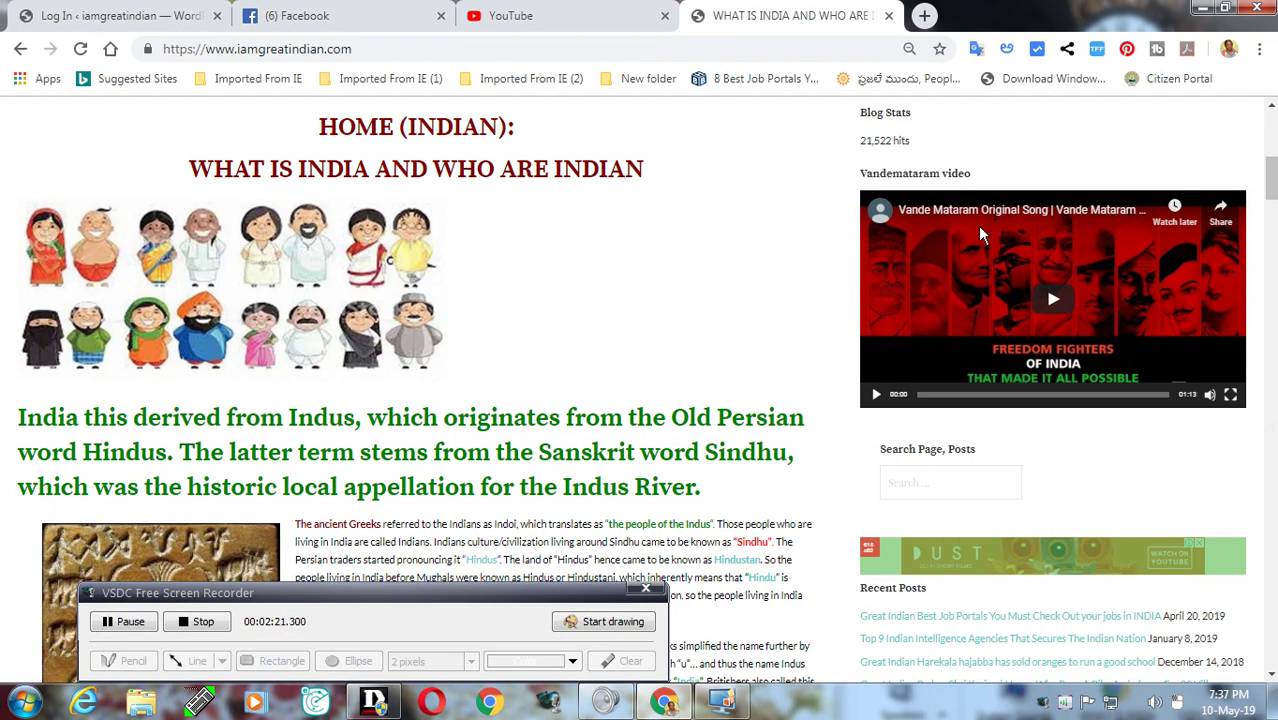
- Review the homepage header, play the Vande Mataram video in the sidebar and pause it after about three seconds
scroll(1021, 233, "up", 4)
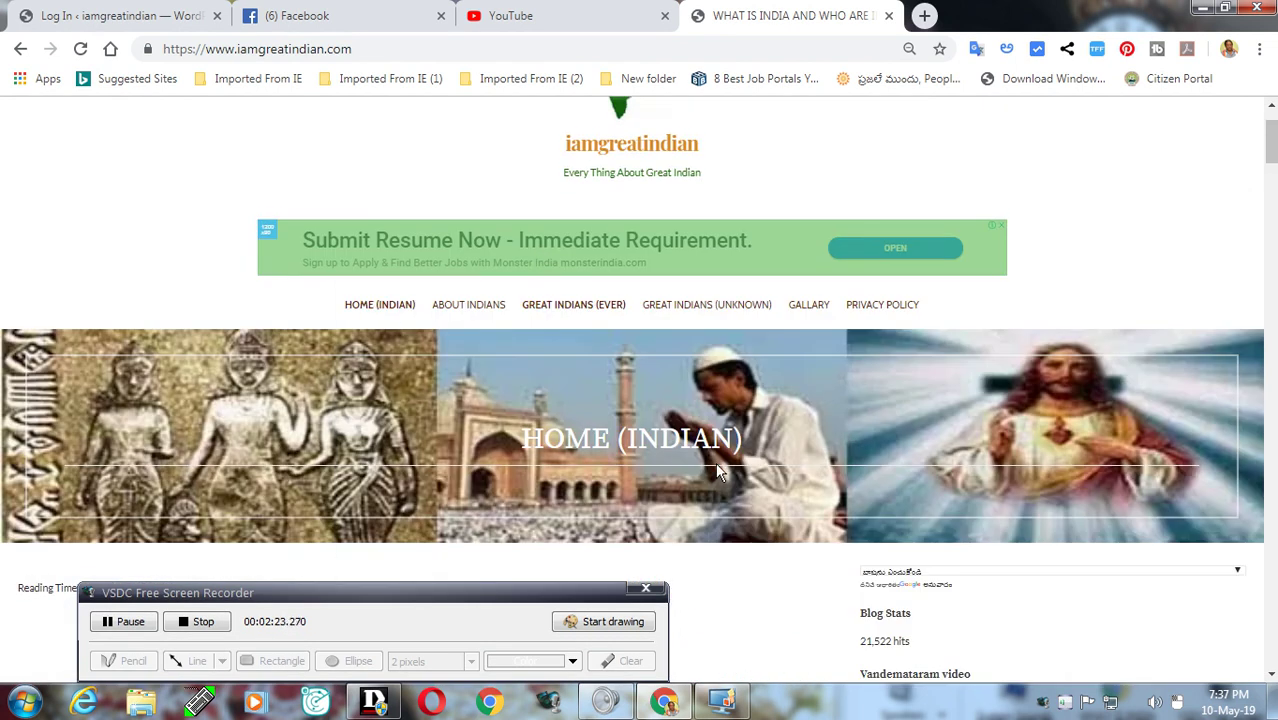
scroll(715, 460, "down", 3)
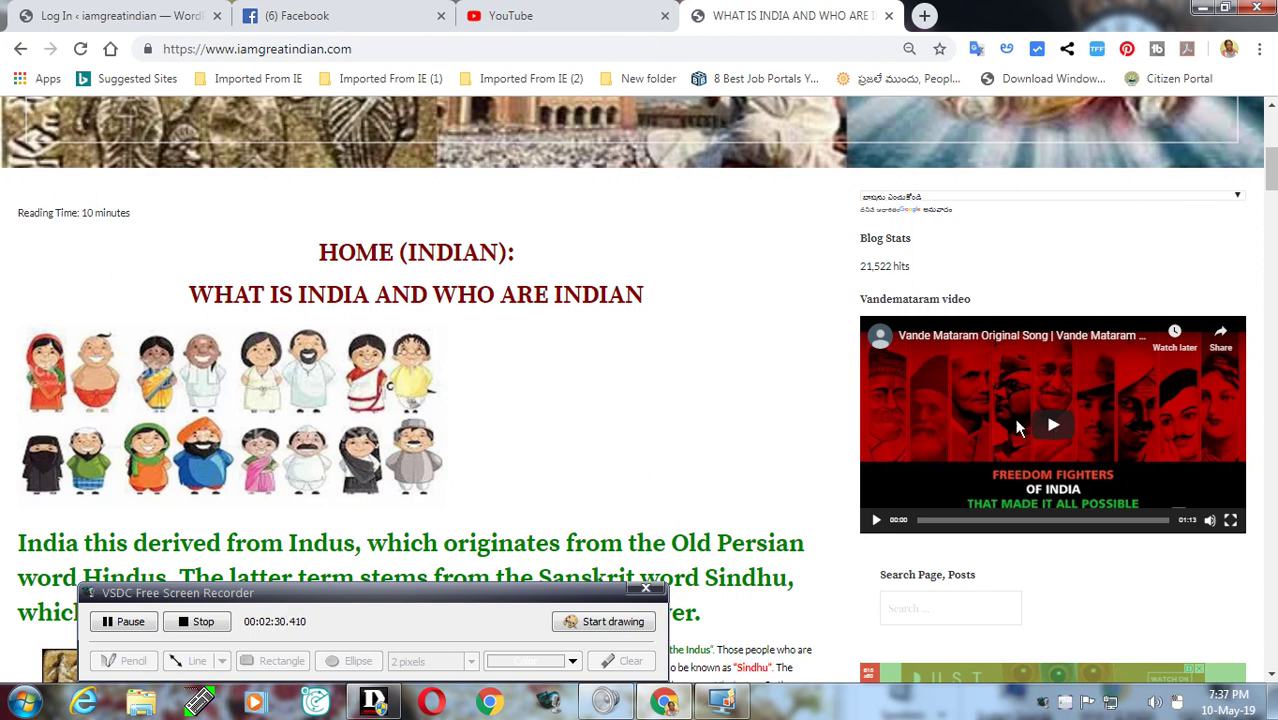
scroll(180, 308, "up", 3)
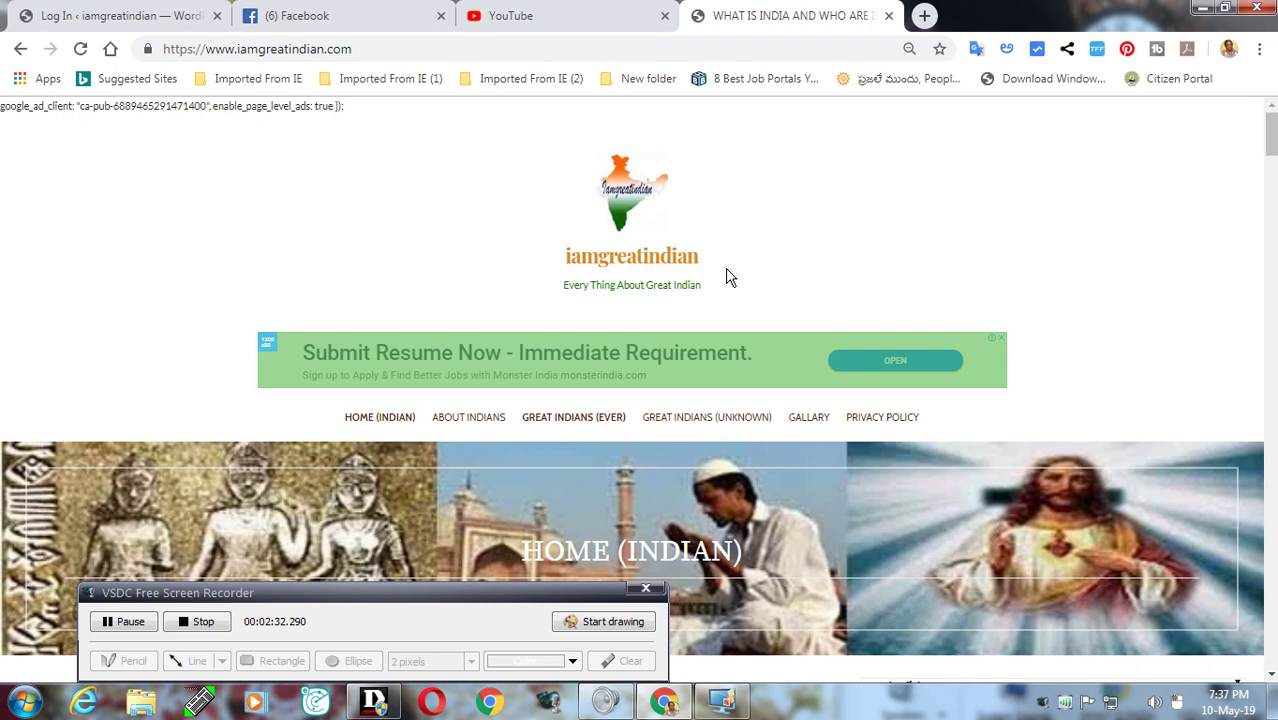
scroll(1190, 433, "down", 5)
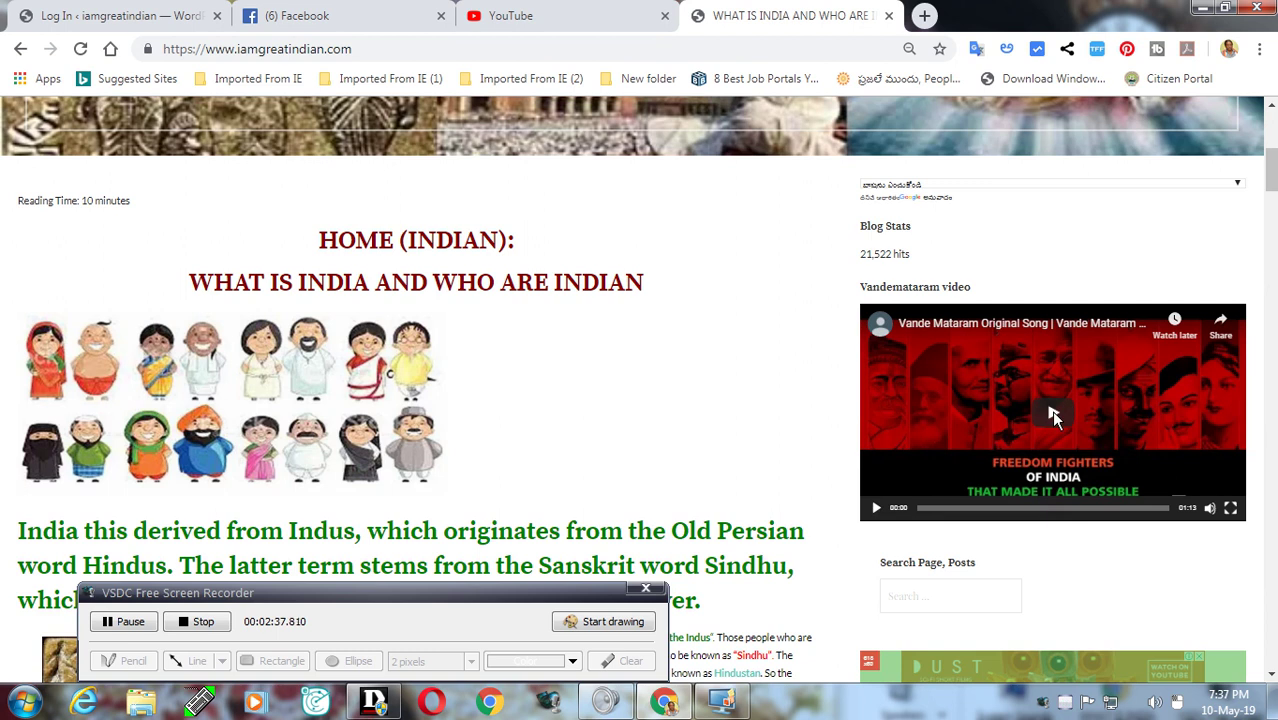
left_click(1051, 410)
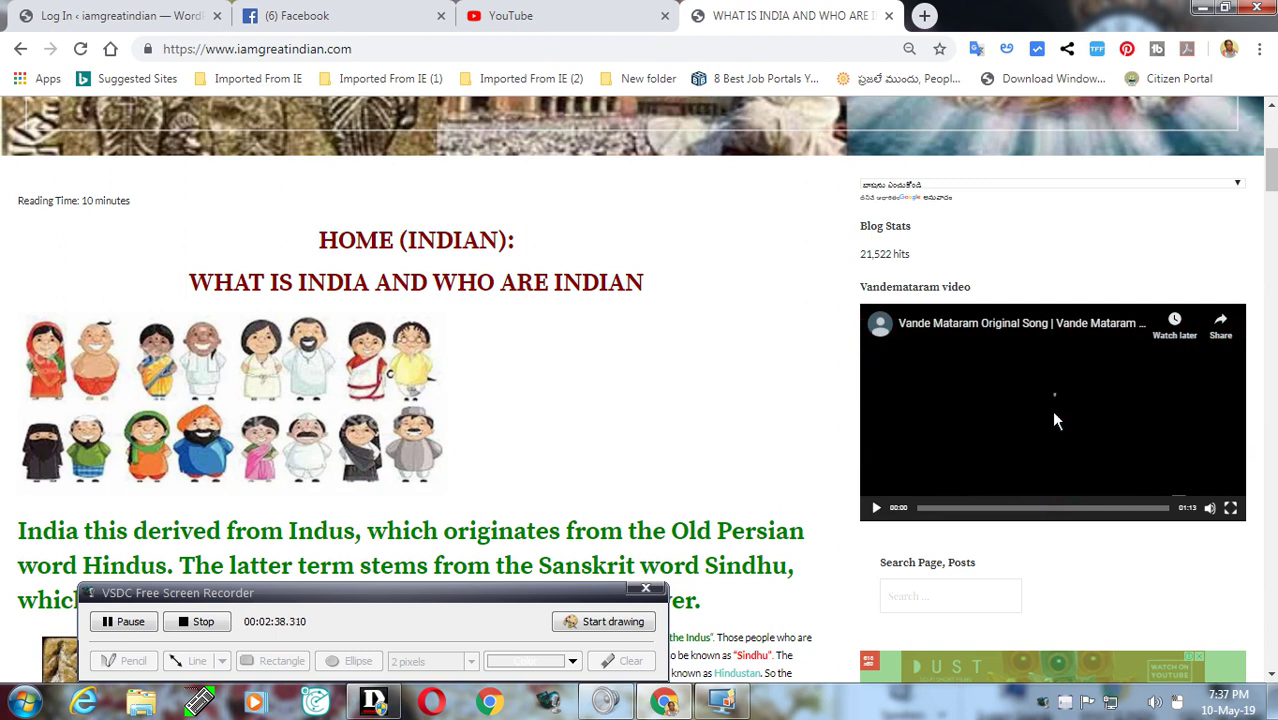
left_click(877, 509)
left_click(877, 509)
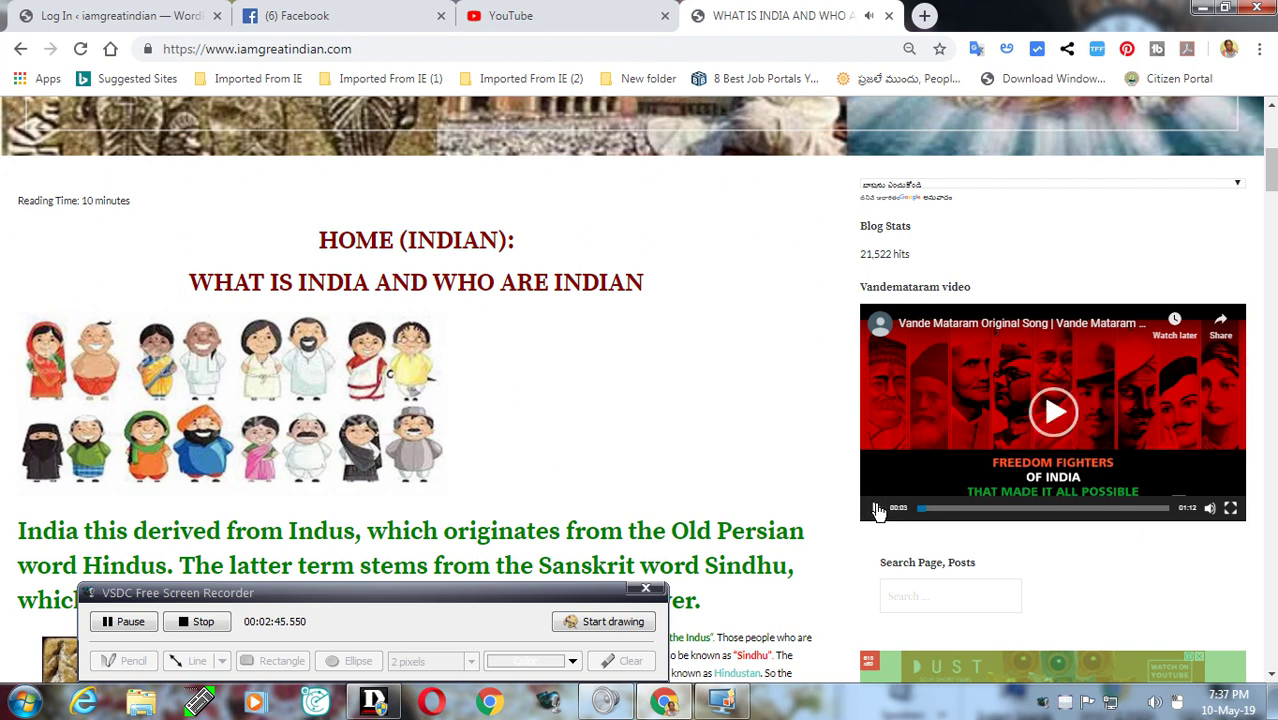
- Pause the Vande Mataram video in the sidebar and move the screen recorder window out of the way
mouse_move(877, 510)
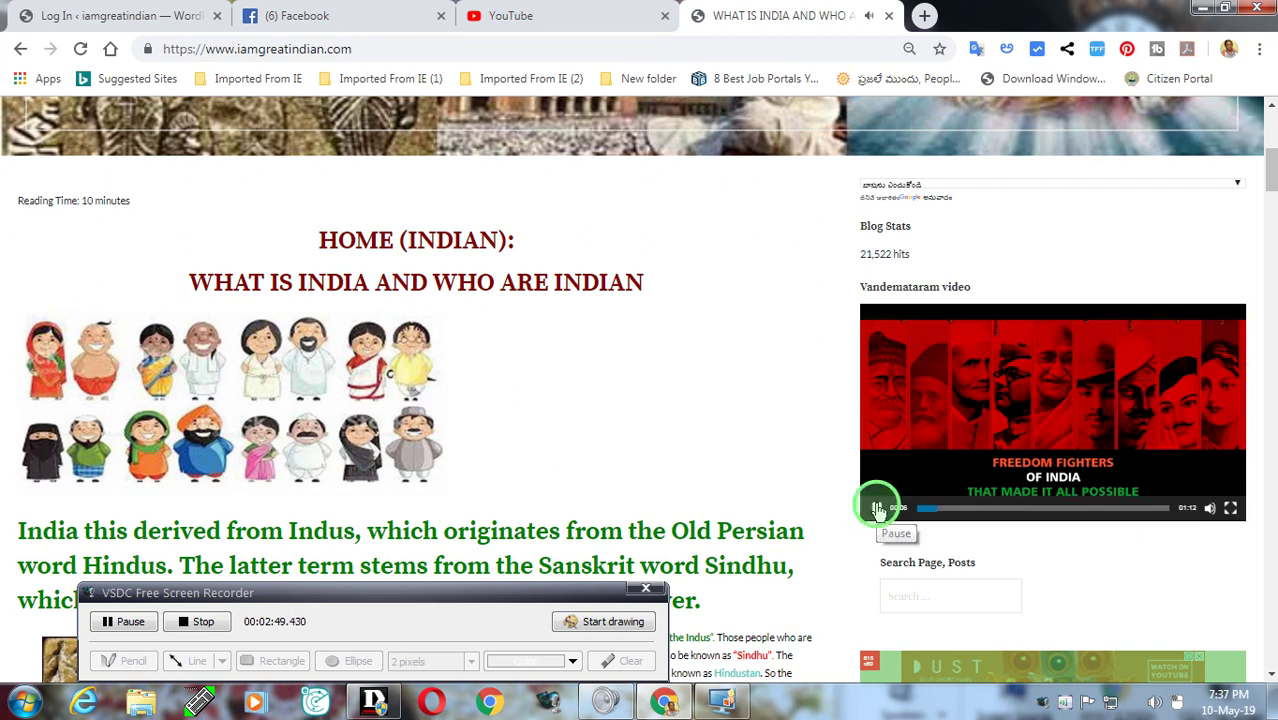
left_click(877, 509)
left_click_drag(511, 606, 615, 686)
- Look over the homepage's lower sidebar with the Twitter feed, Flickr photos, subscribe form and sharing links, and return to the header
left_click_drag(1271, 181, 1273, 356)
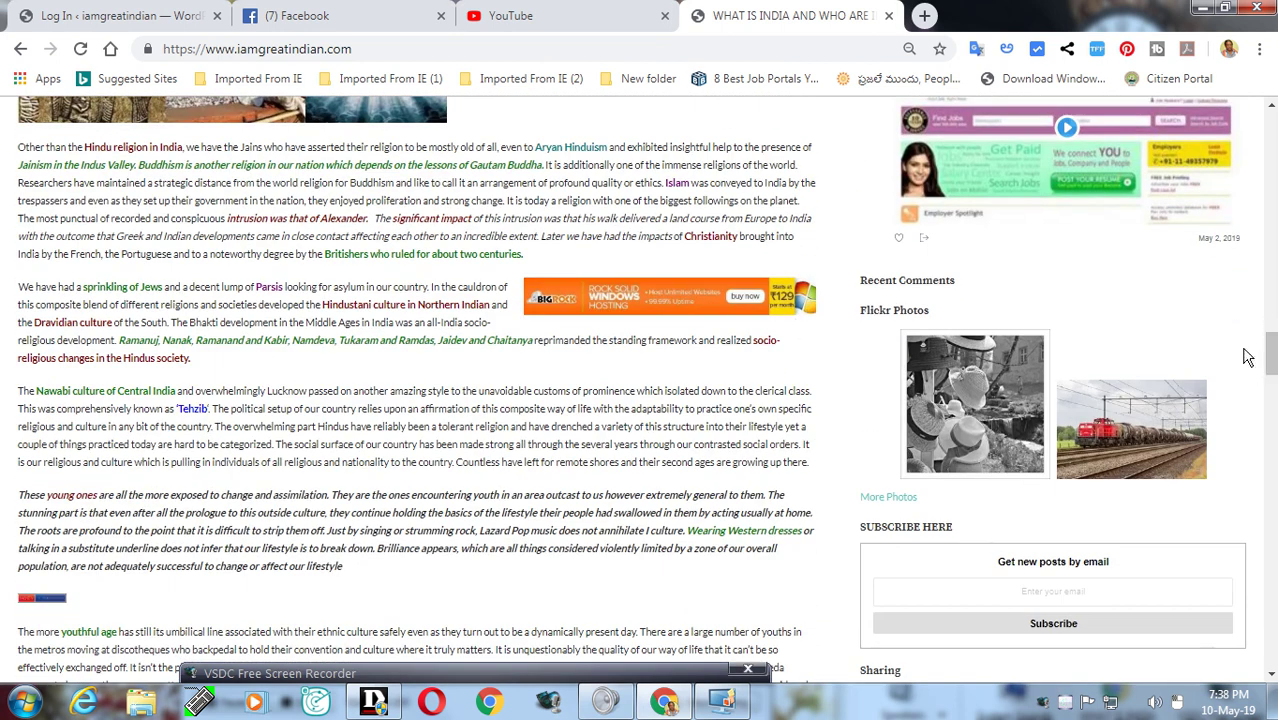
left_click_drag(1271, 357, 1273, 304)
scroll(1272, 347, "down", 12)
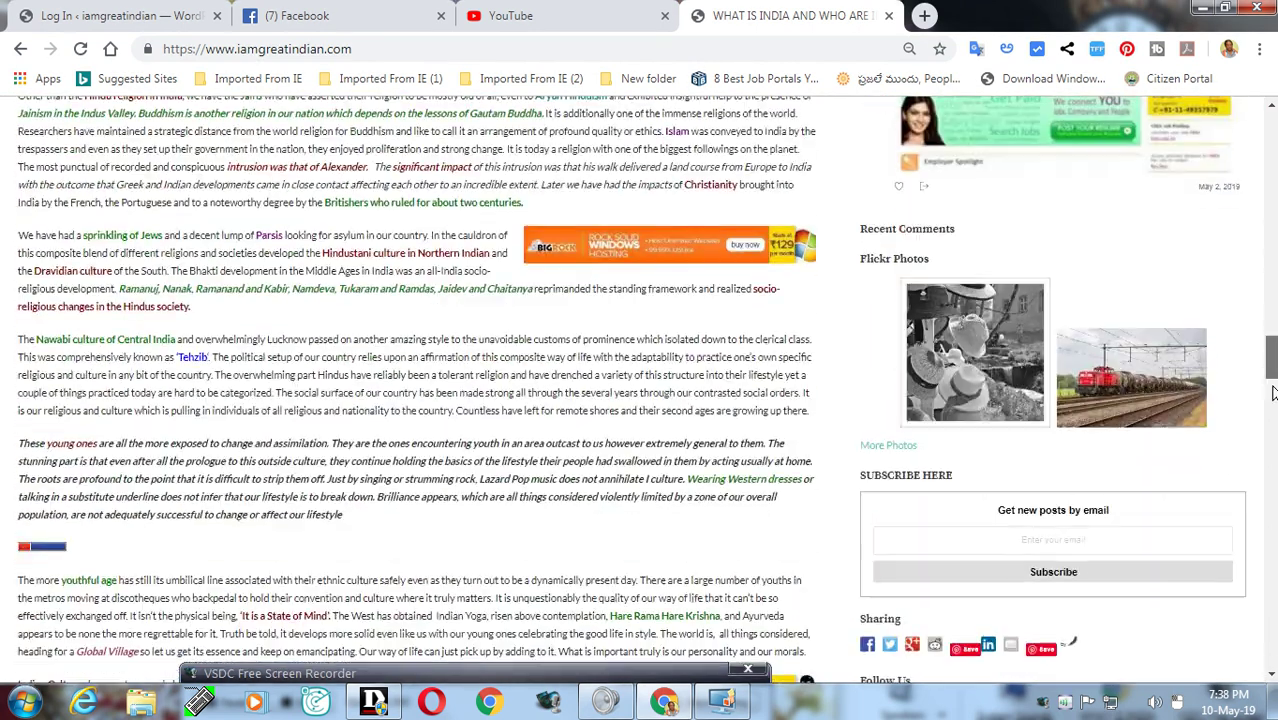
scroll(585, 428, "down", 2)
scroll(585, 385, "up", 15)
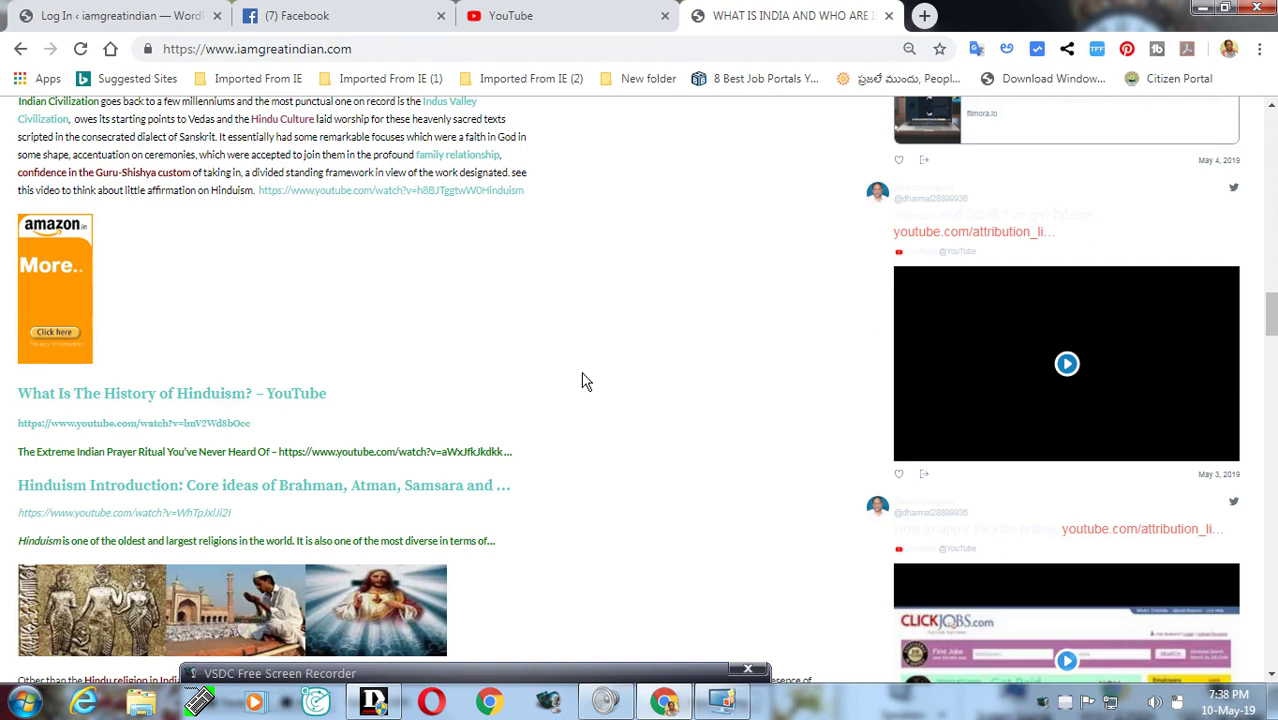
scroll(585, 381, "down", 10)
scroll(582, 383, "up", 8)
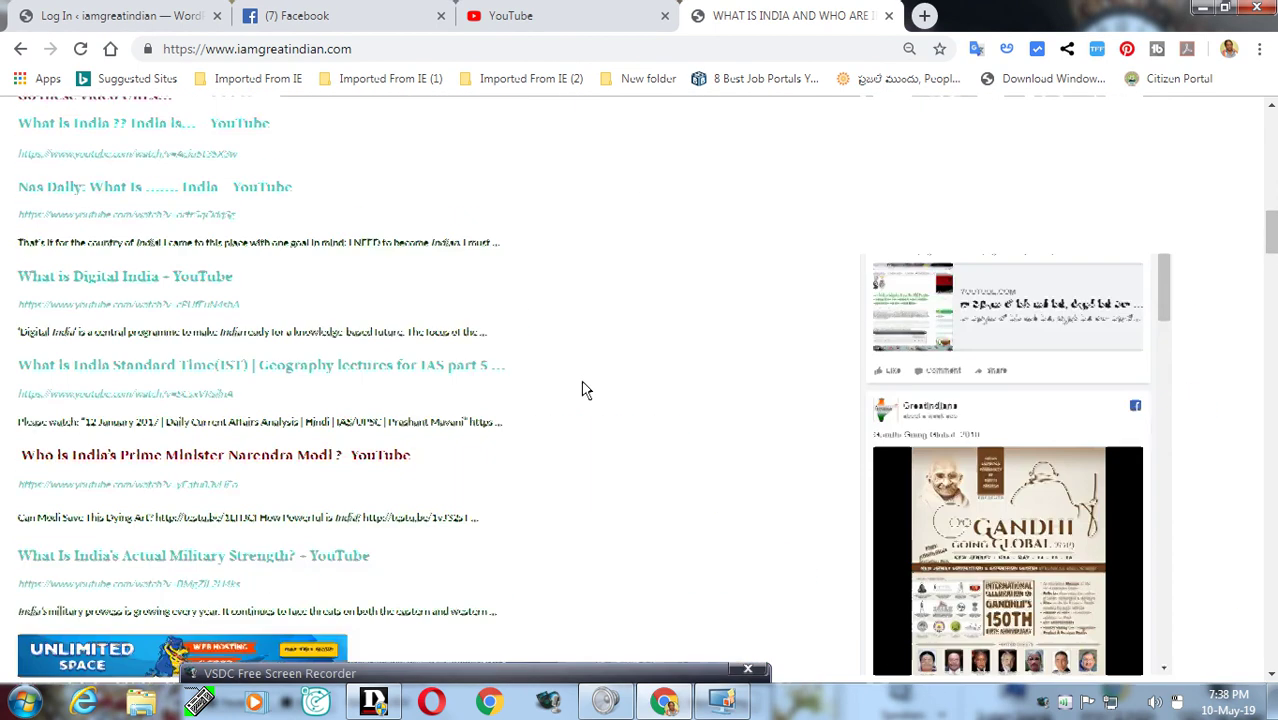
scroll(533, 356, "up", 10)
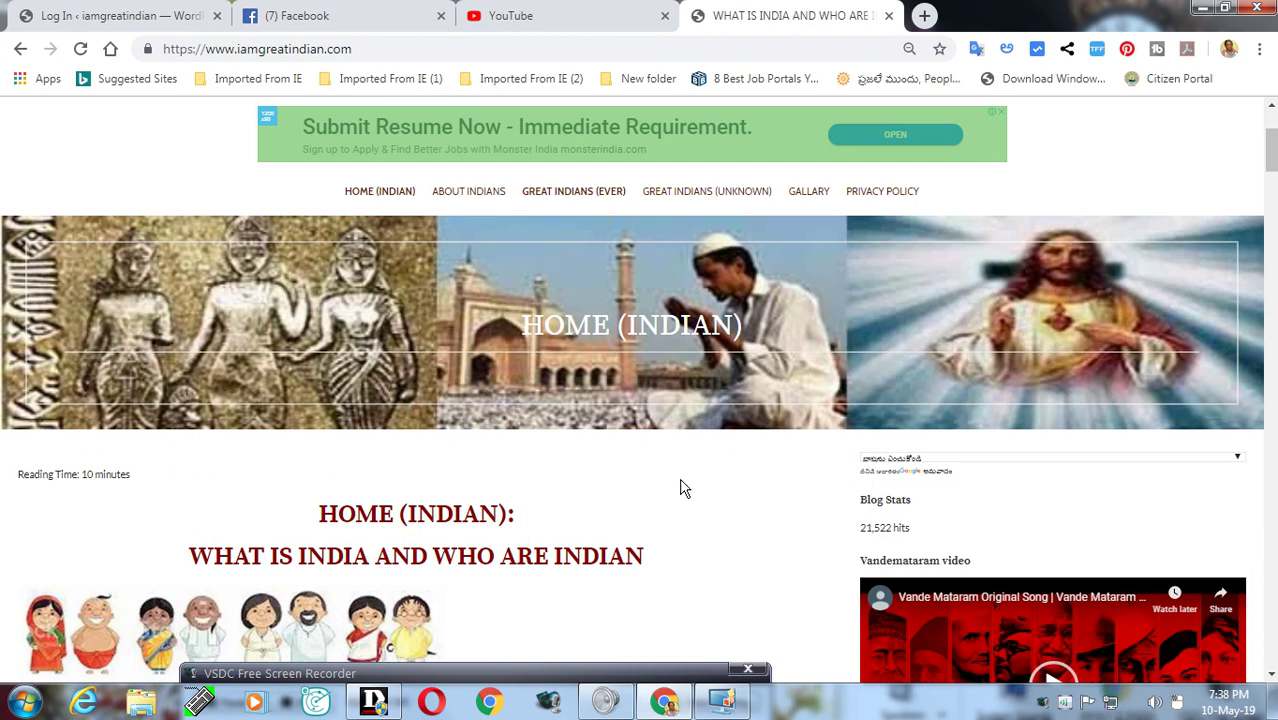
- Review the homepage's Vandemataram video, Recent Posts, Facebook feed and Follow Us icons, ending back at the site header
scroll(1007, 513, "down", 10)
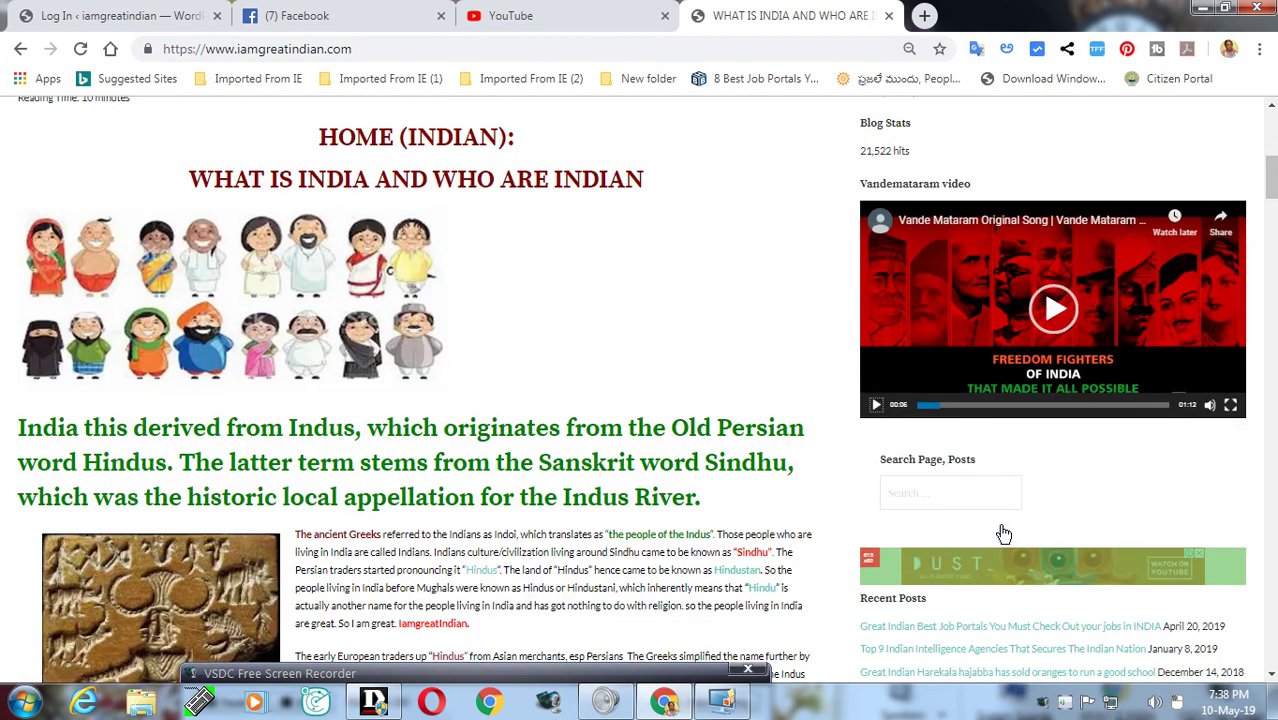
scroll(1003, 537, "down", 5)
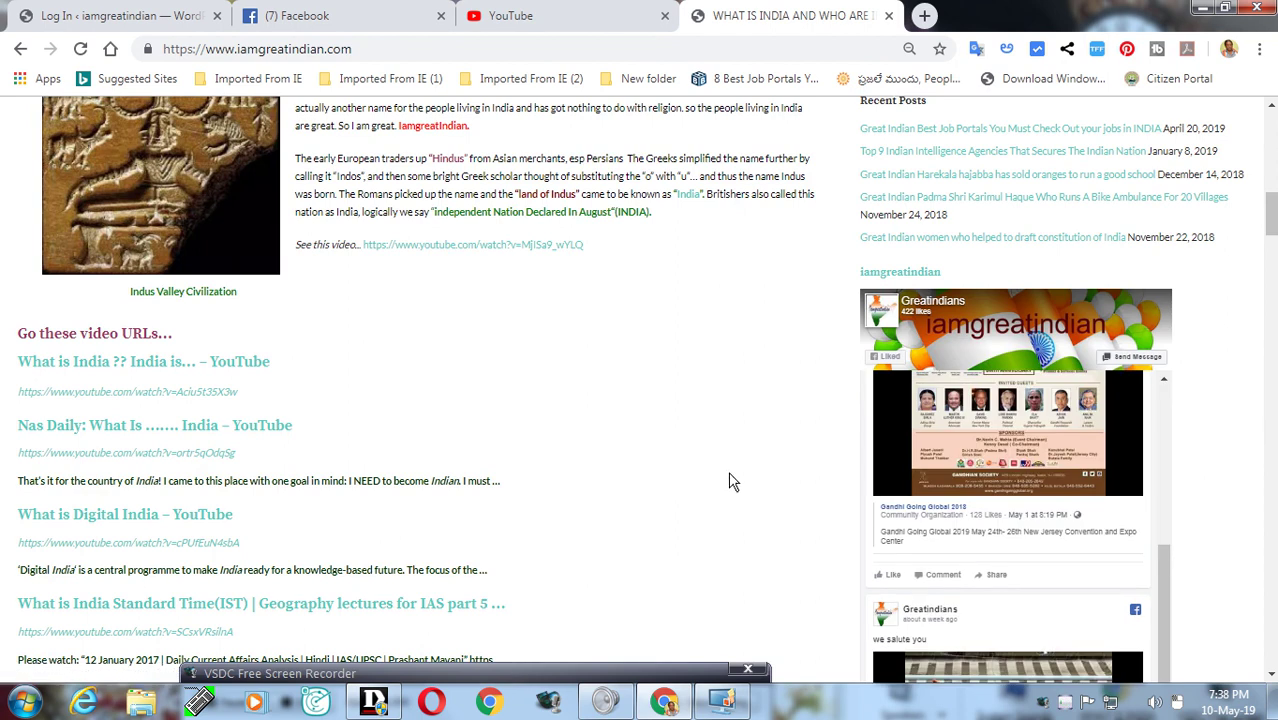
scroll(712, 340, "down", 5)
scroll(696, 382, "up", 15)
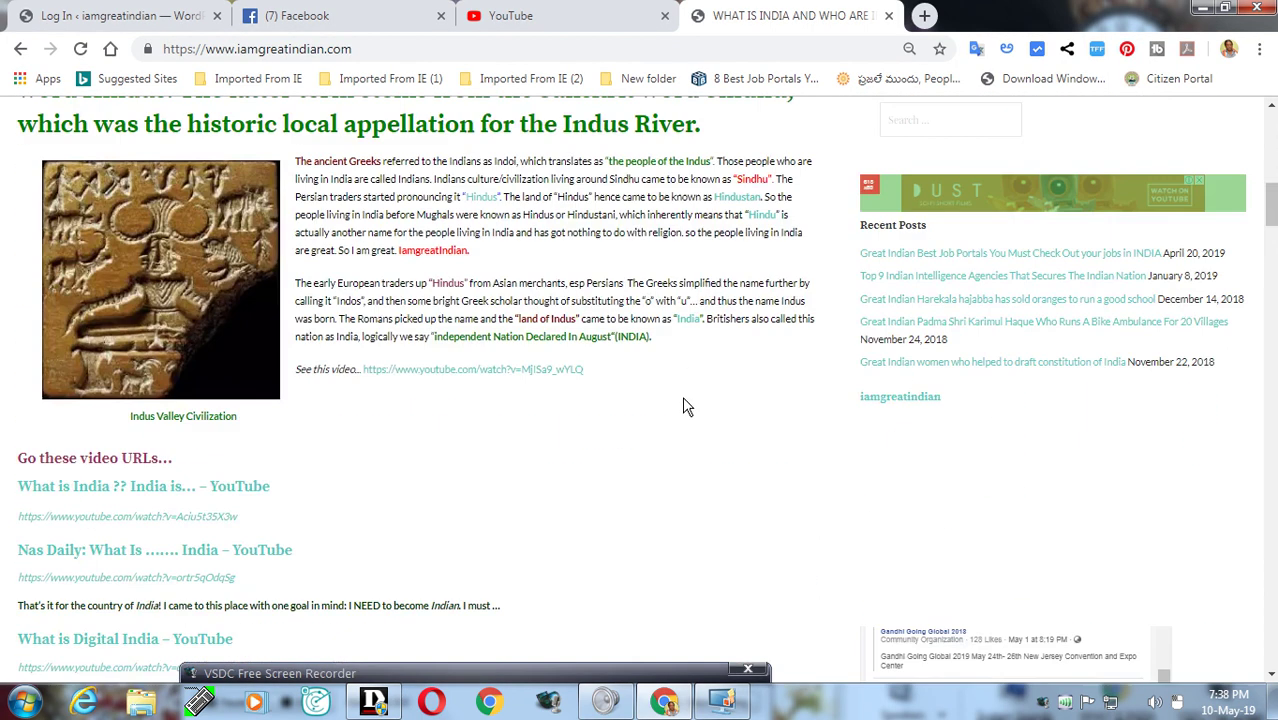
scroll(680, 375, "up", 1)
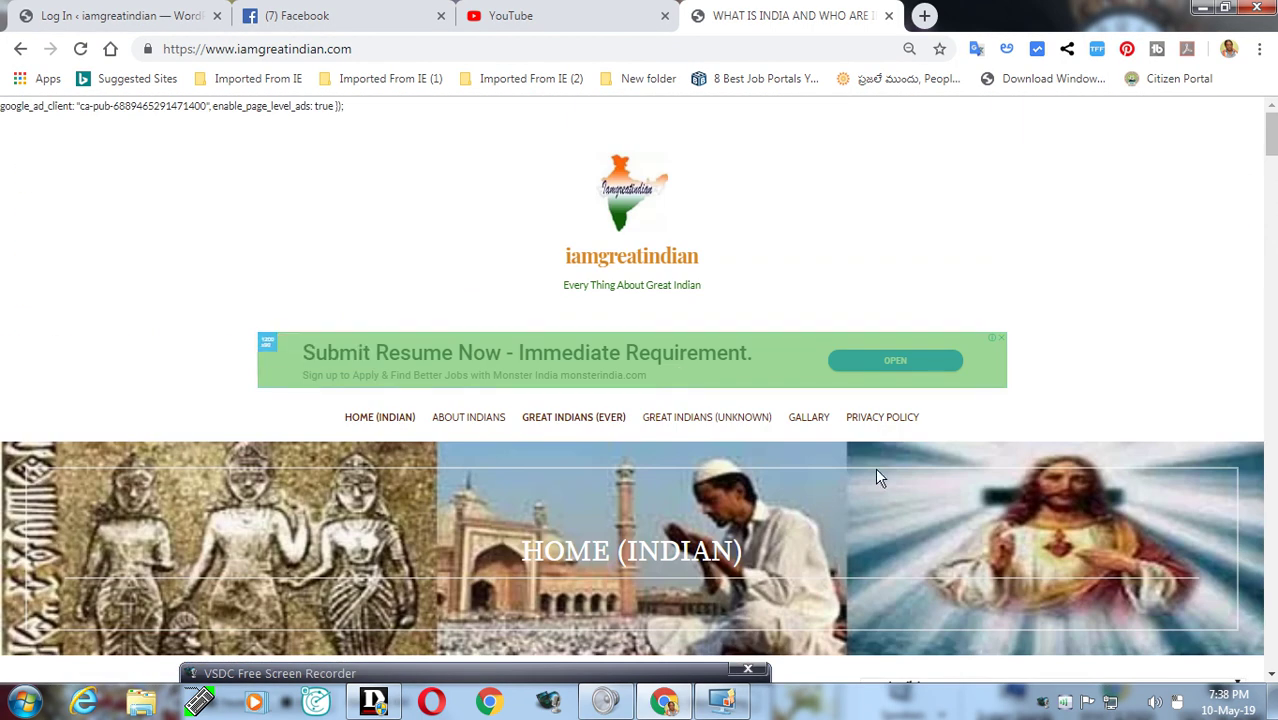
scroll(841, 527, "down", 8)
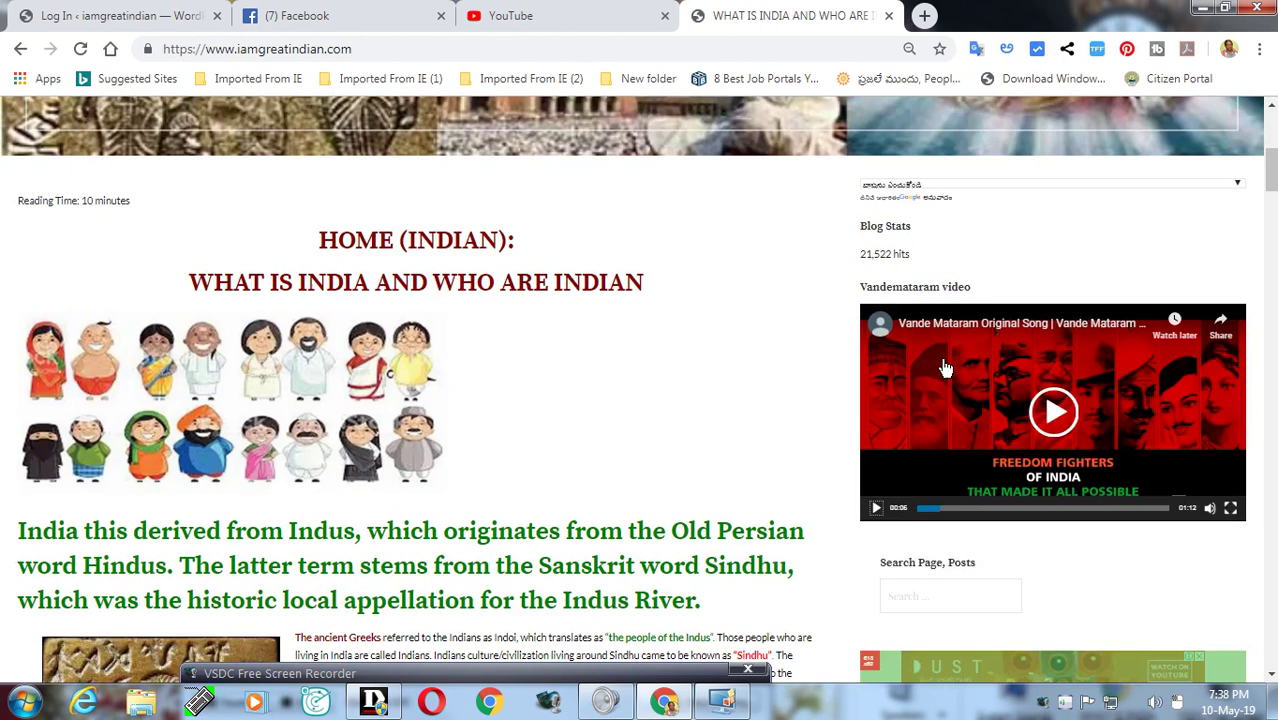
scroll(716, 400, "down", 8)
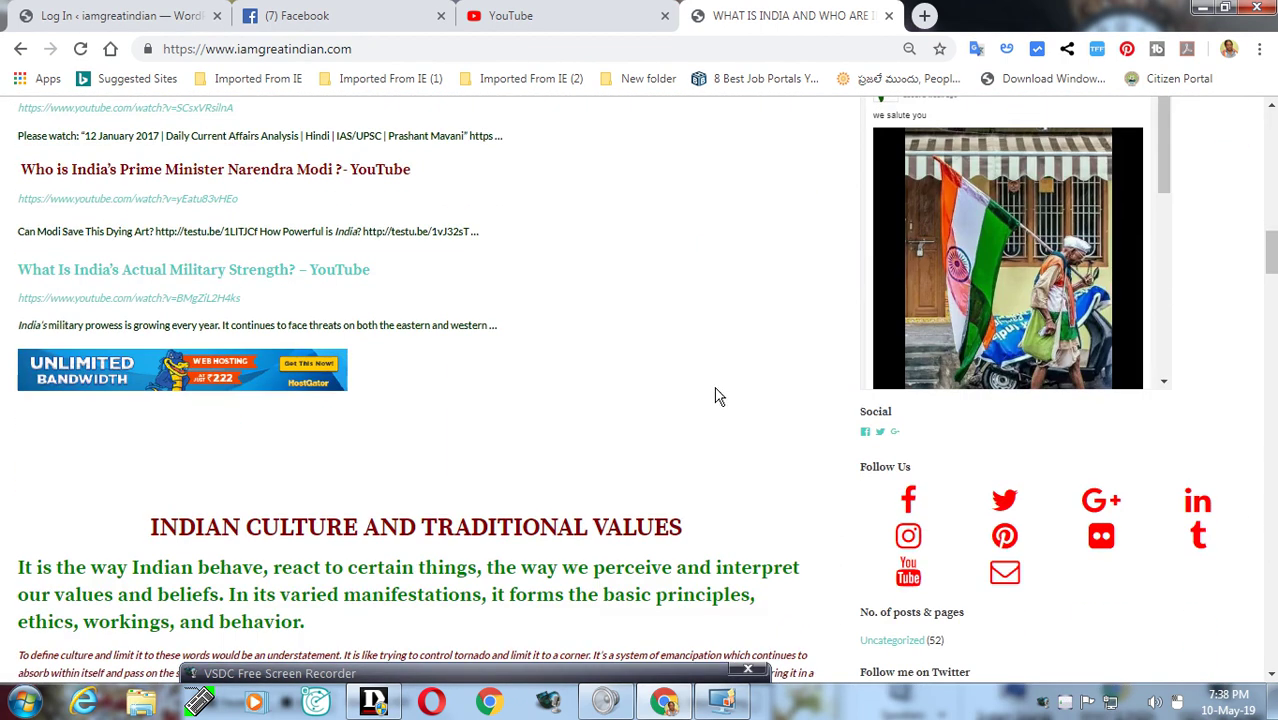
scroll(708, 404, "up", 17)
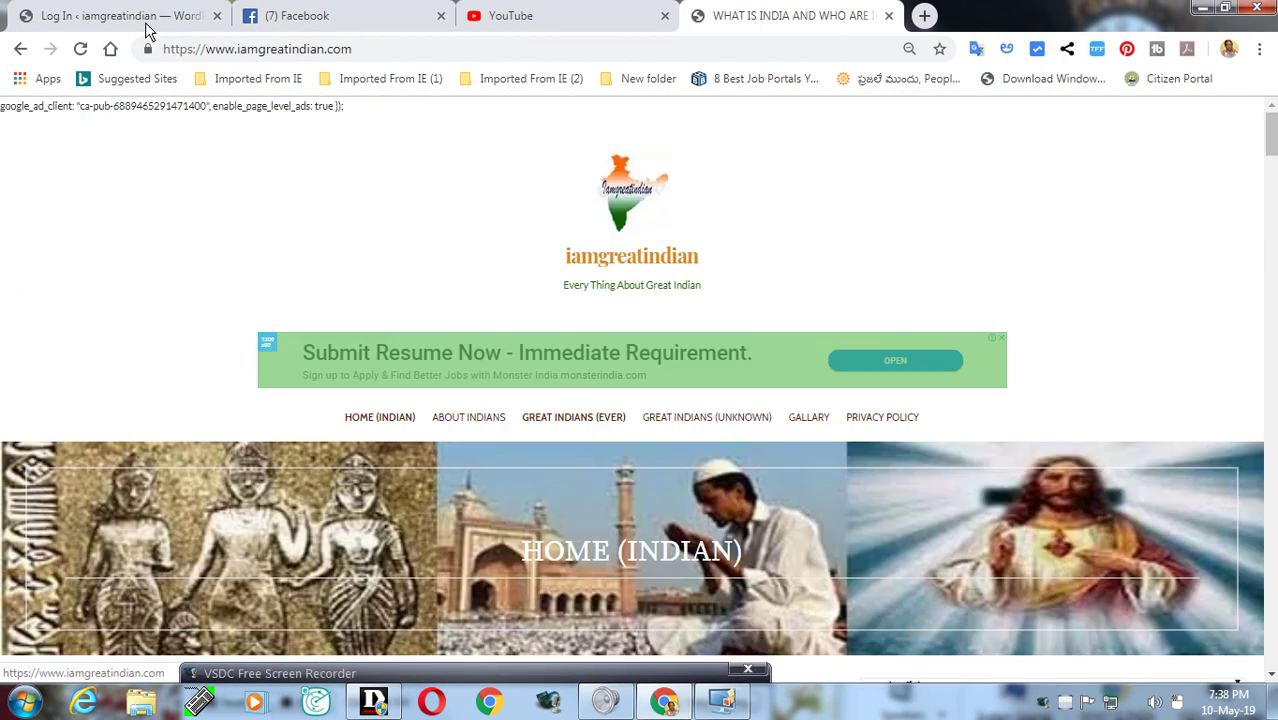
- Start logging in to the iamgreatindian admin area with WordPress.com, and return to the homepage while it loads
left_click(146, 20)
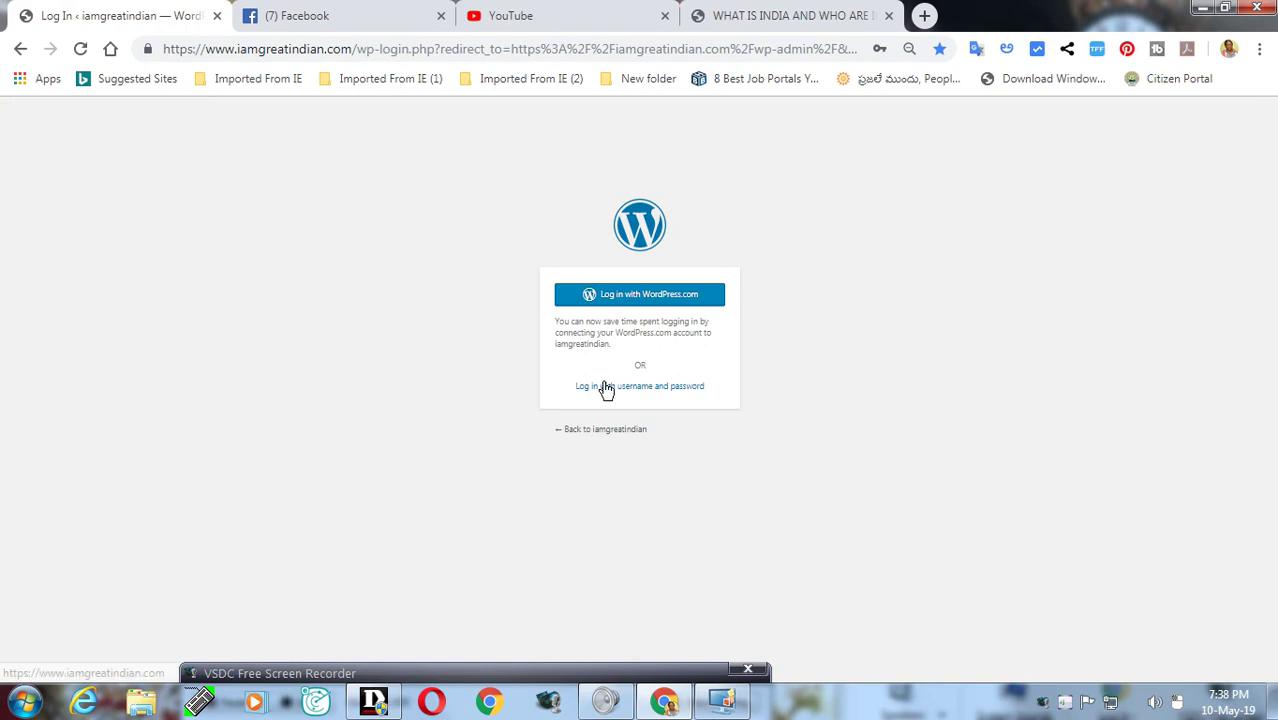
left_click(635, 305)
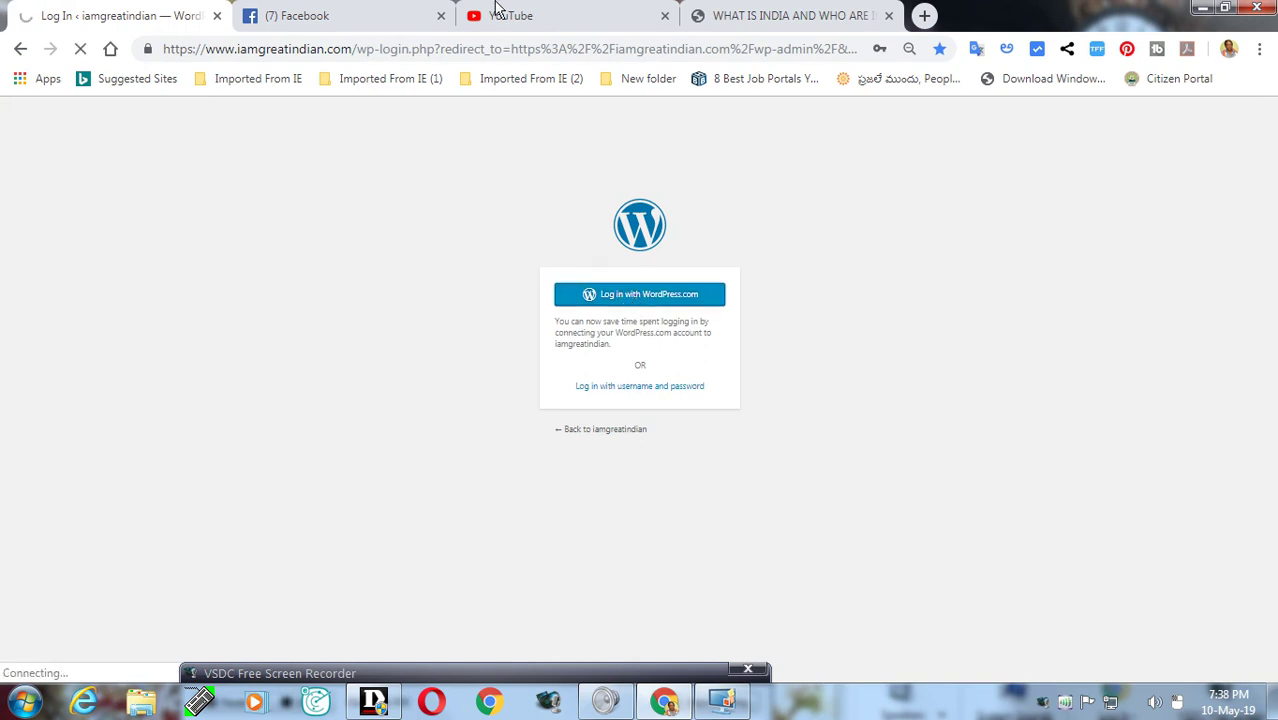
left_click(748, 16)
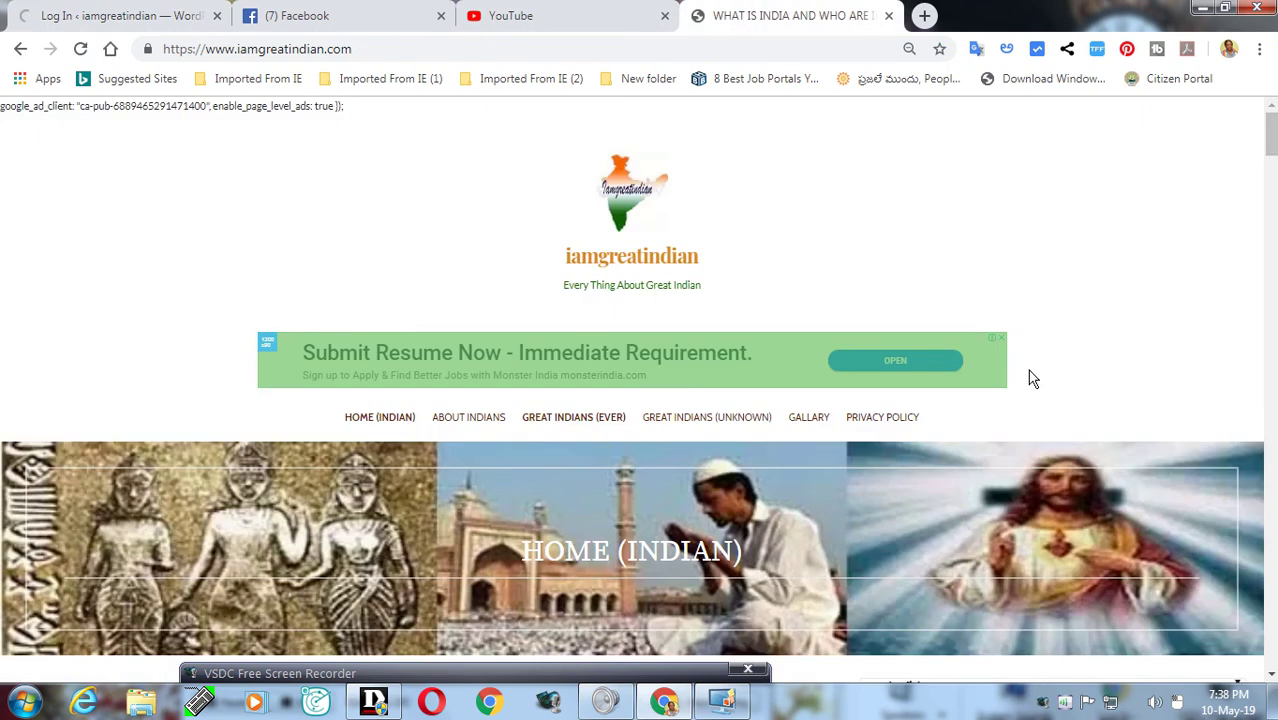
- Go over the homepage's Blog Stats, Vandemataram video, search box and Recent Posts list in the sidebar
scroll(1035, 373, "down", 3)
scroll(1010, 385, "down", 9)
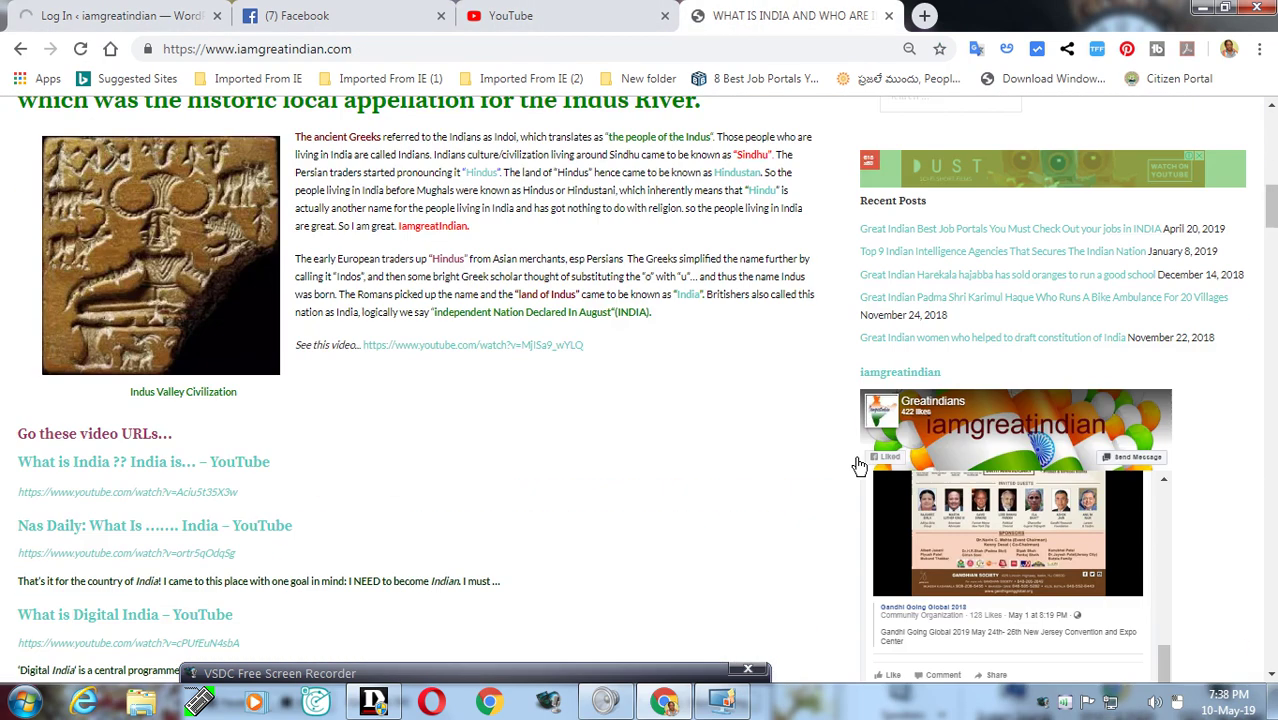
scroll(855, 468, "down", 1)
scroll(852, 460, "down", 3)
scroll(852, 460, "up", 10)
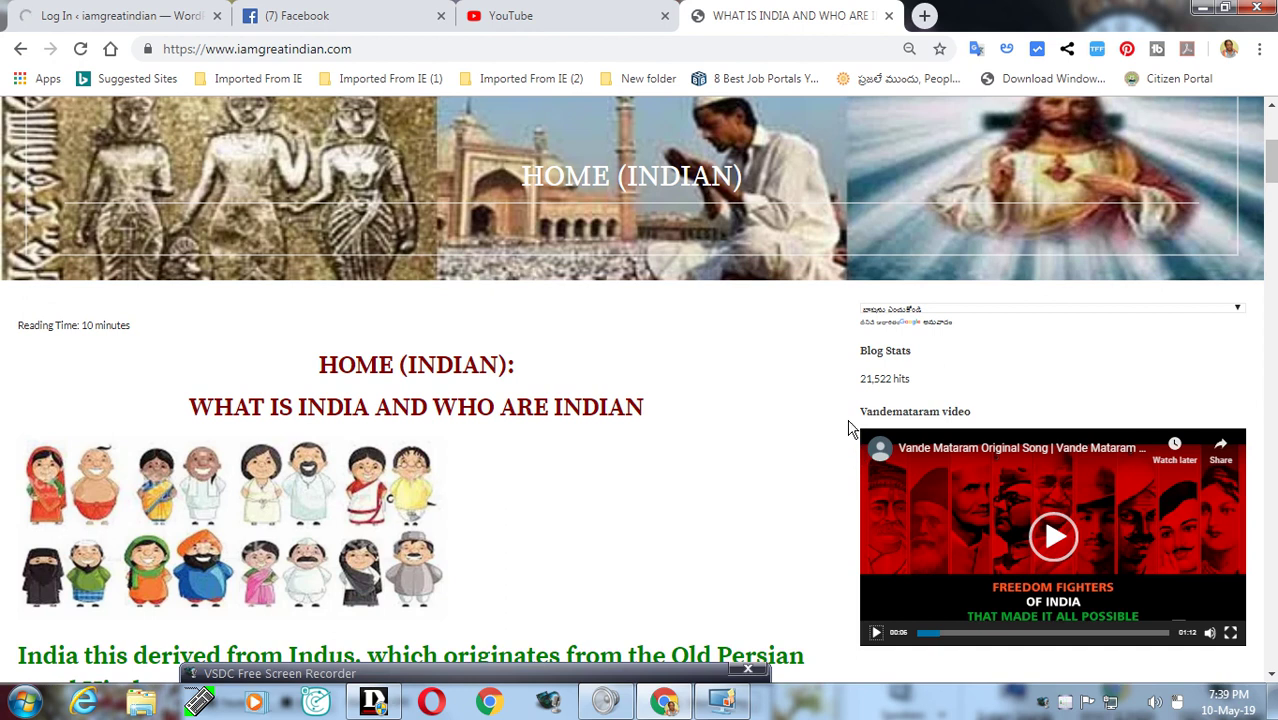
scroll(855, 420, "down", 5)
scroll(842, 423, "up", 5)
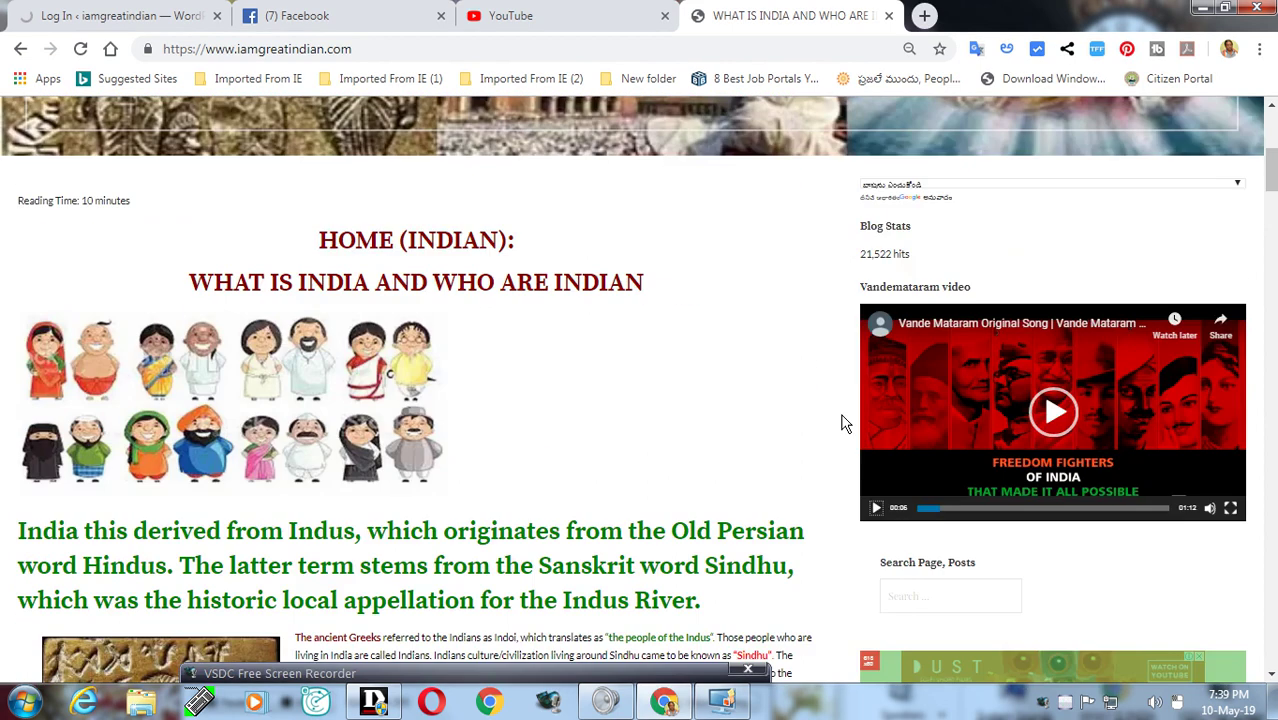
scroll(842, 423, "down", 3)
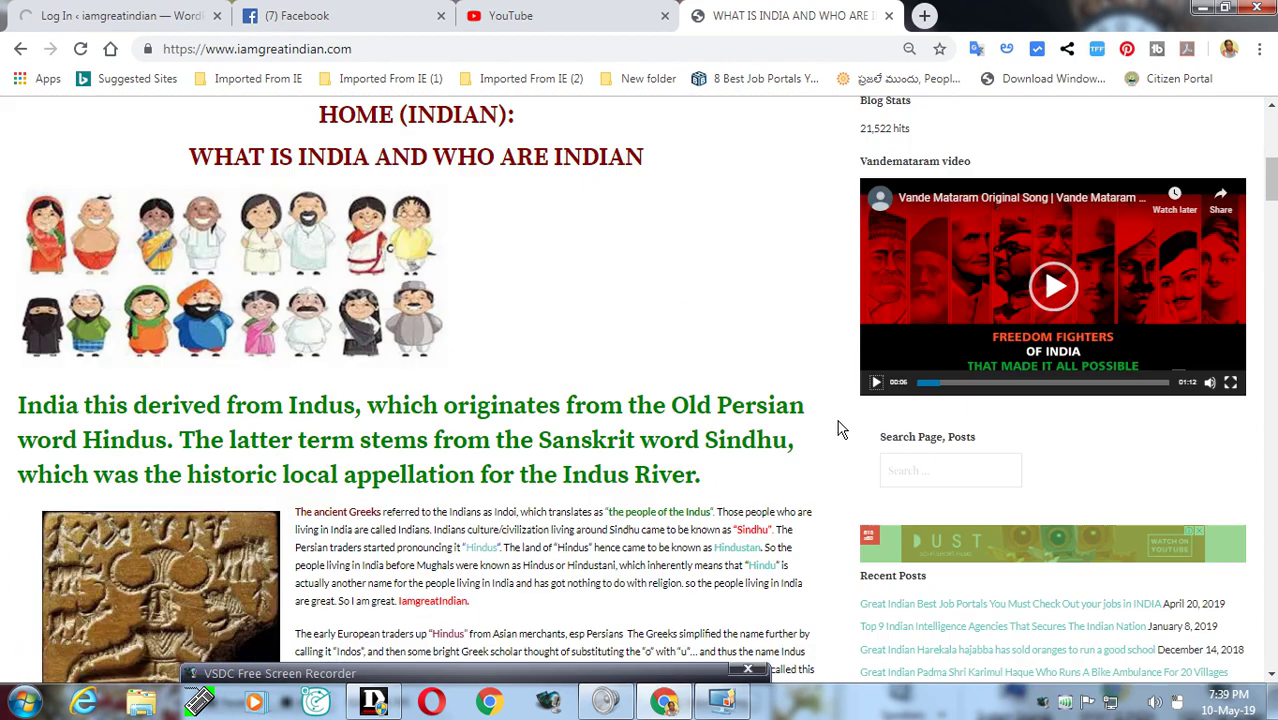
scroll(986, 362, "down", 8)
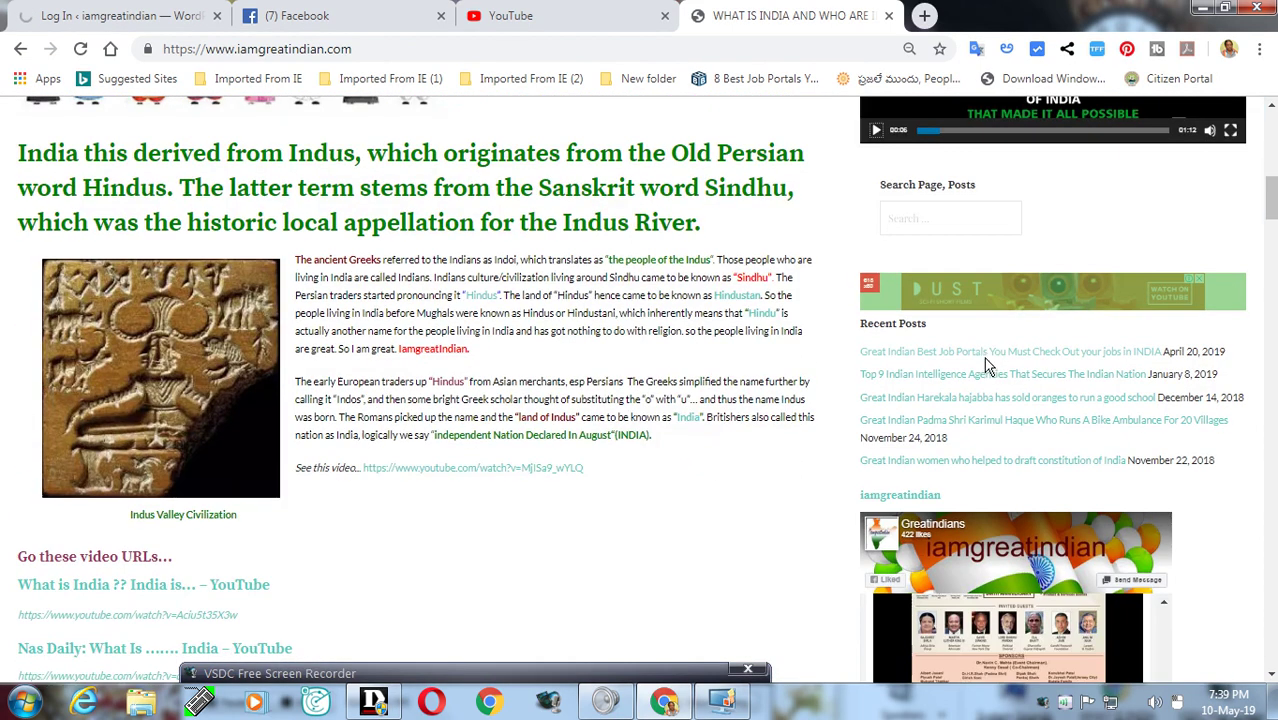
- Read through the posts in the Greatindians Facebook feed embedded in the homepage sidebar
scroll(982, 405, "down", 6)
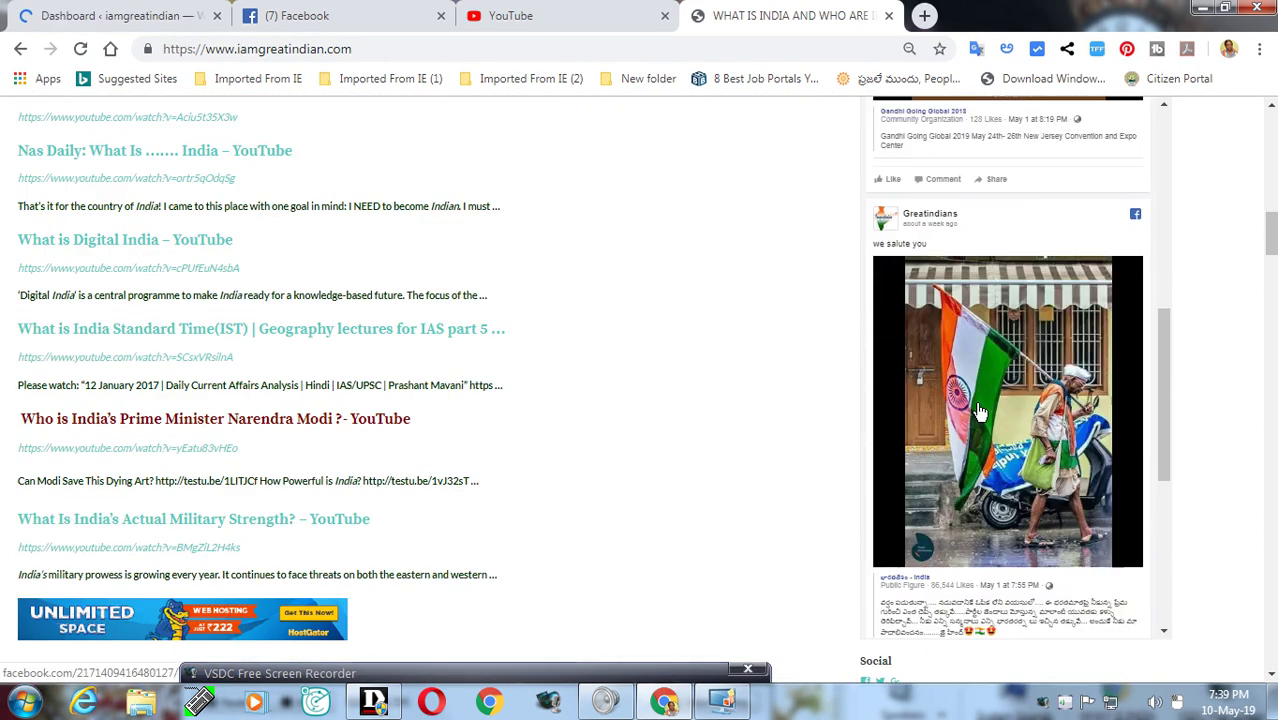
scroll(978, 410, "down", 2)
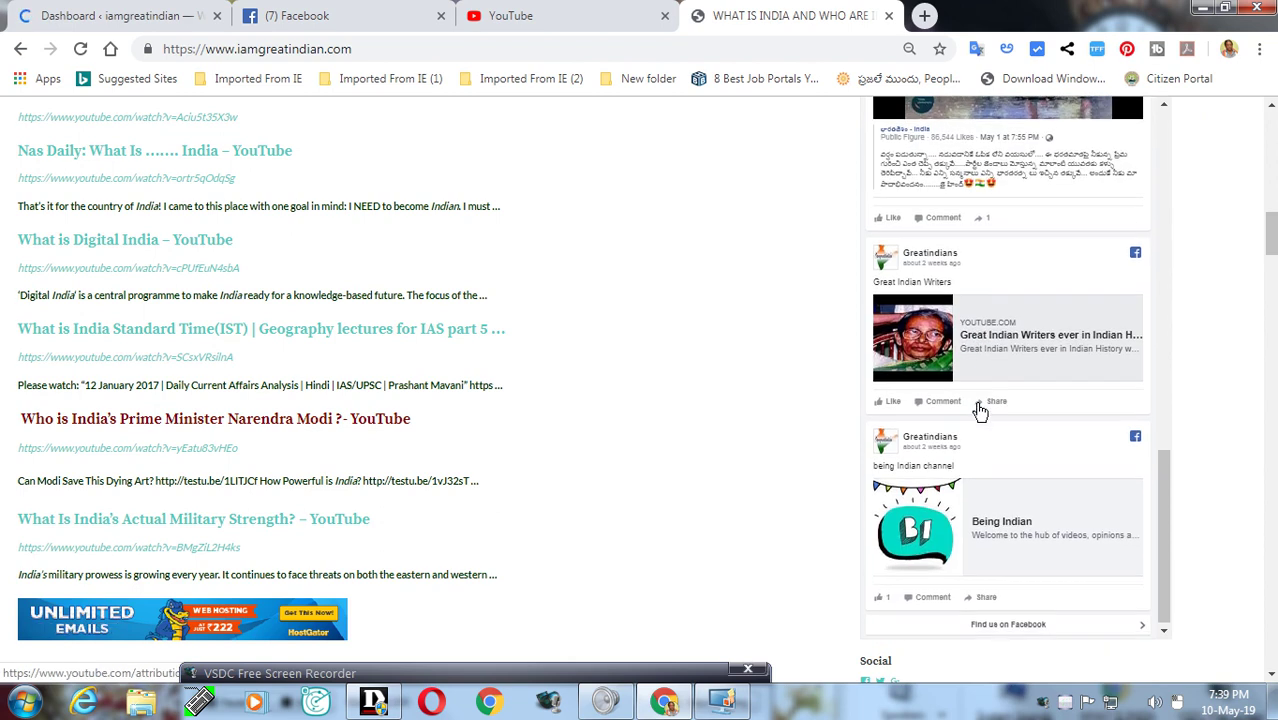
scroll(975, 390, "up", 4)
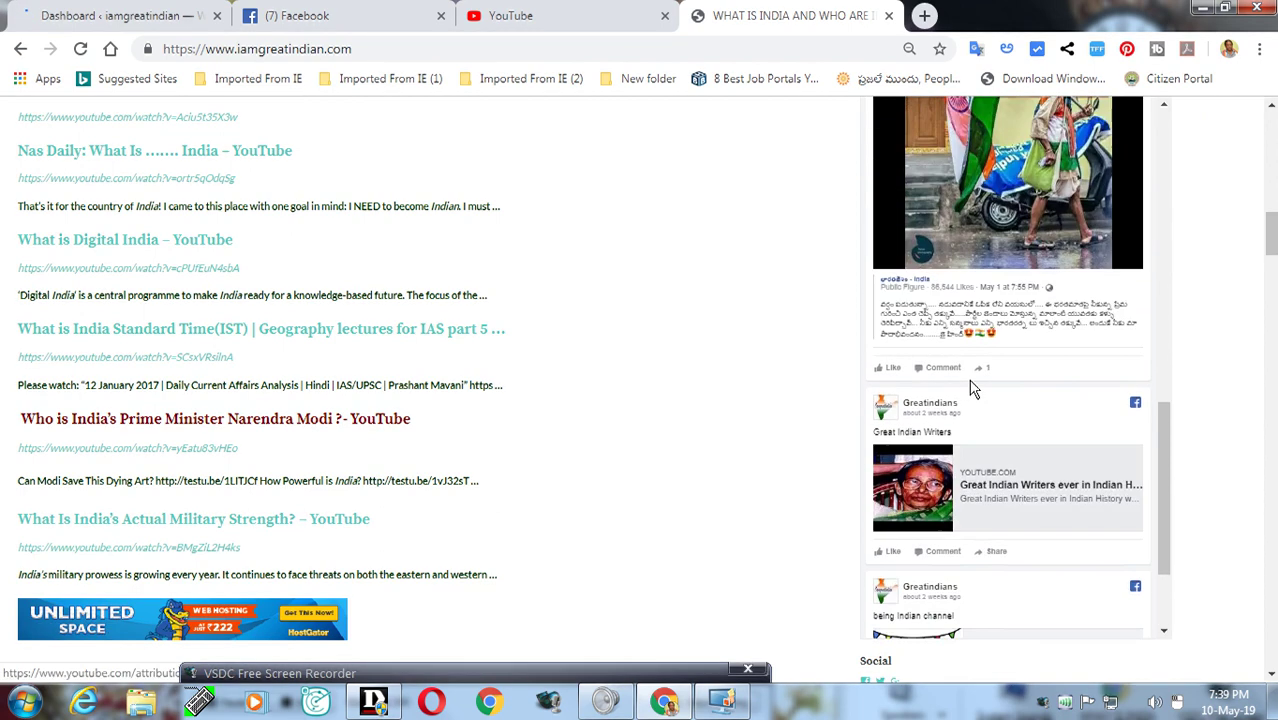
scroll(972, 390, "down", 4)
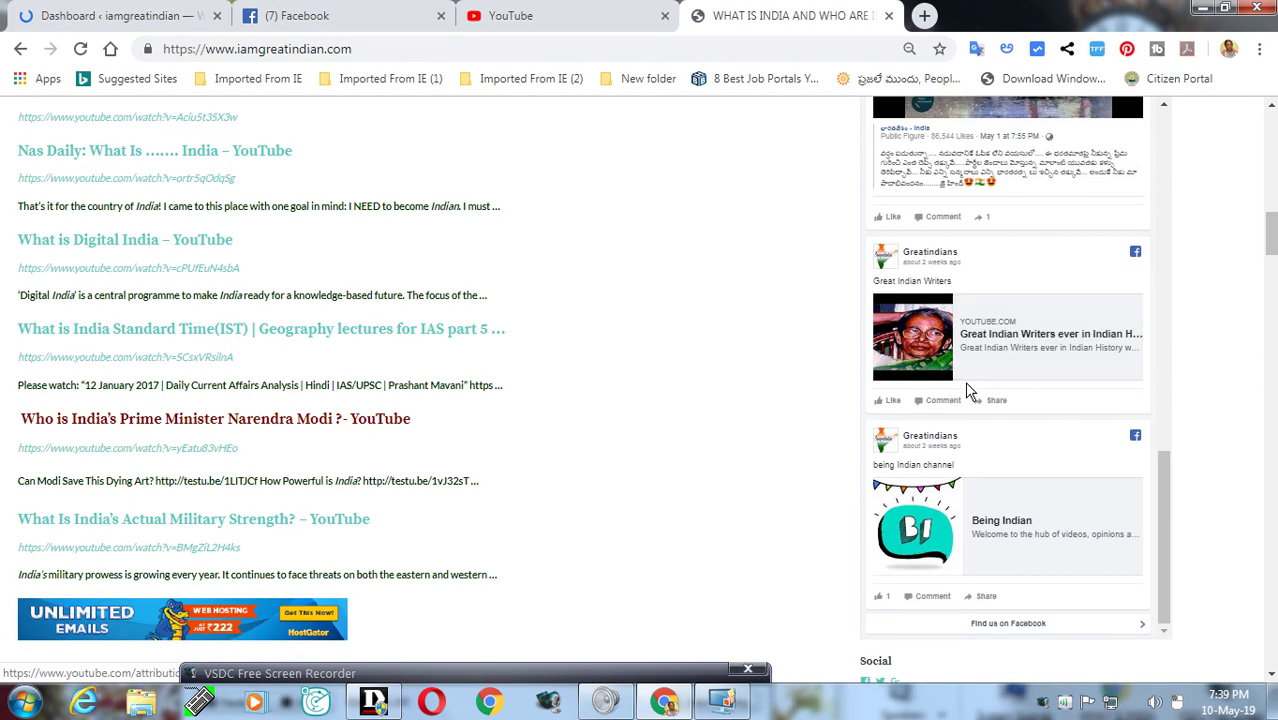
scroll(1050, 451, "down", 4)
- Examine the sidebar's Twitter posts, Flickr photos, email subscription form and sharing section
left_click(1268, 290)
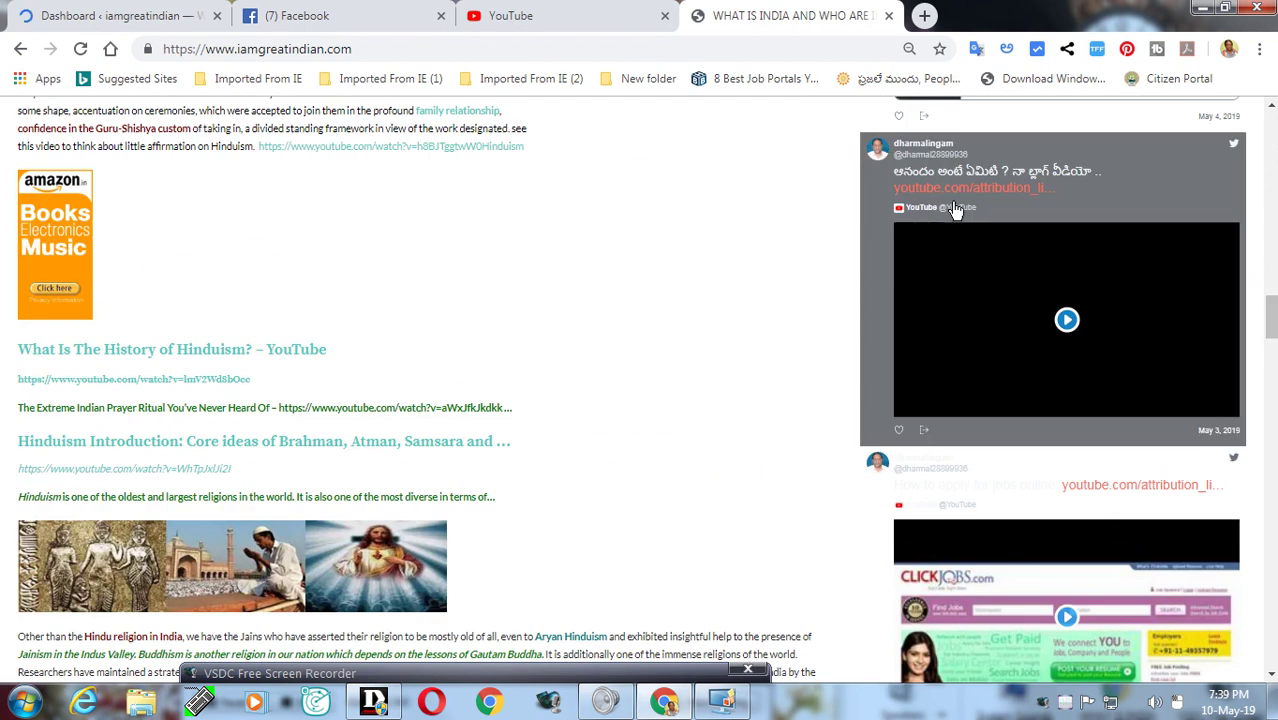
scroll(1012, 556, "down", 1)
scroll(1012, 556, "down", 1)
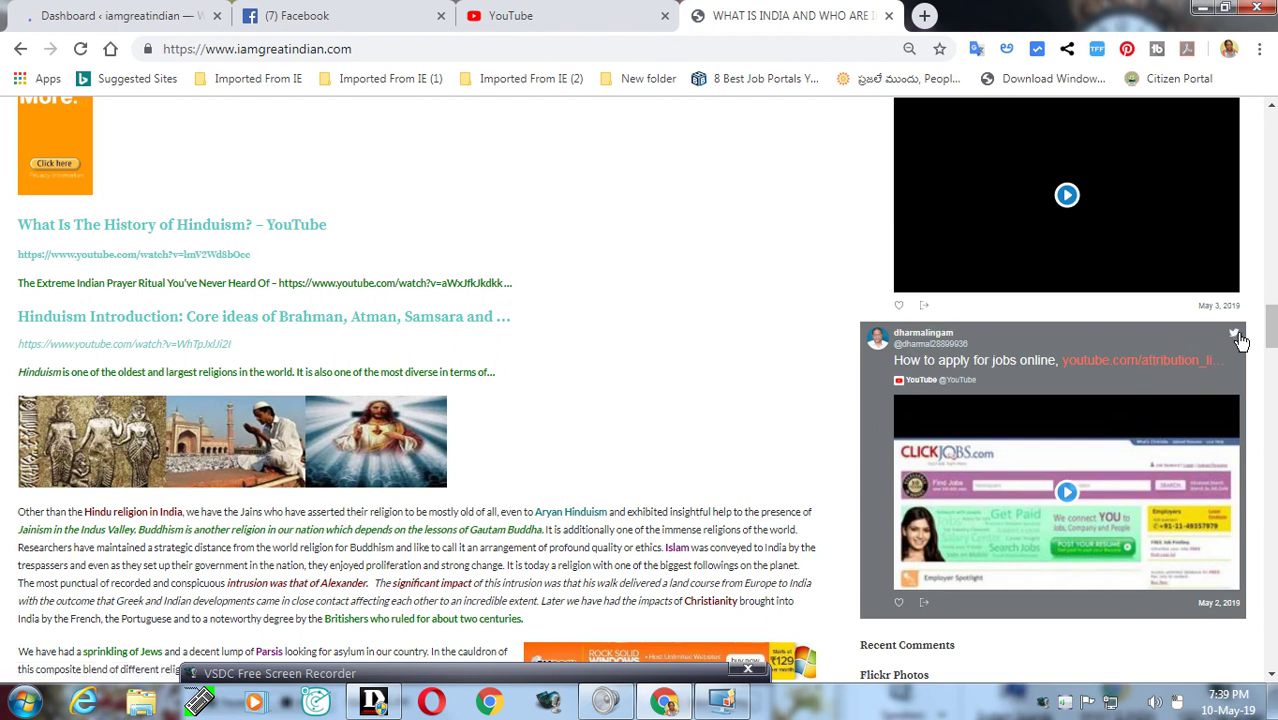
scroll(1031, 503, "down", 2)
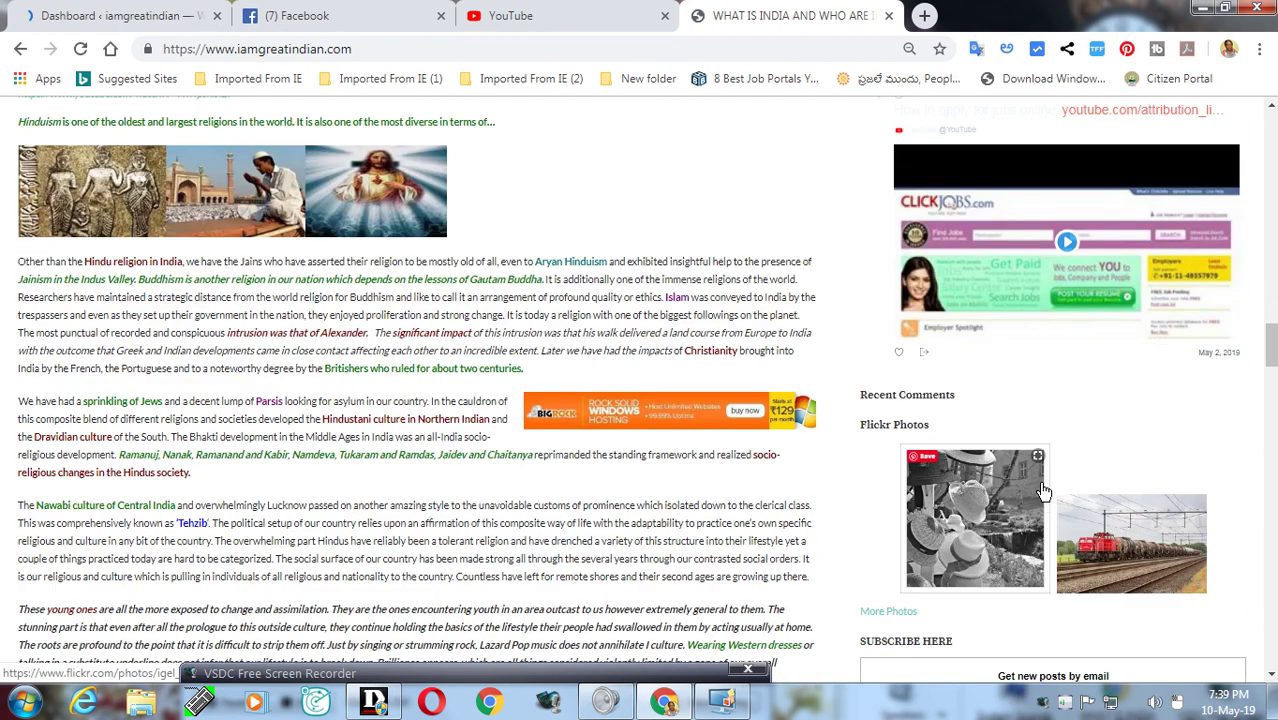
scroll(1043, 502, "up", 10)
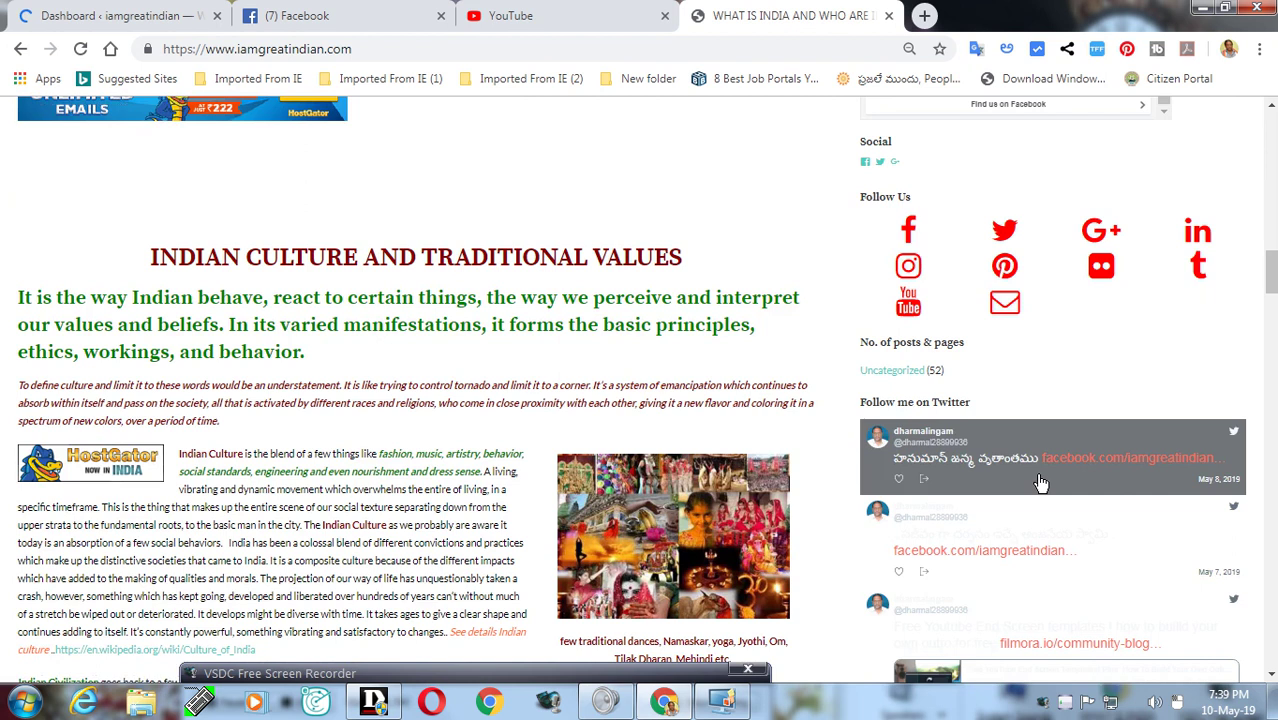
scroll(1043, 488, "down", 10)
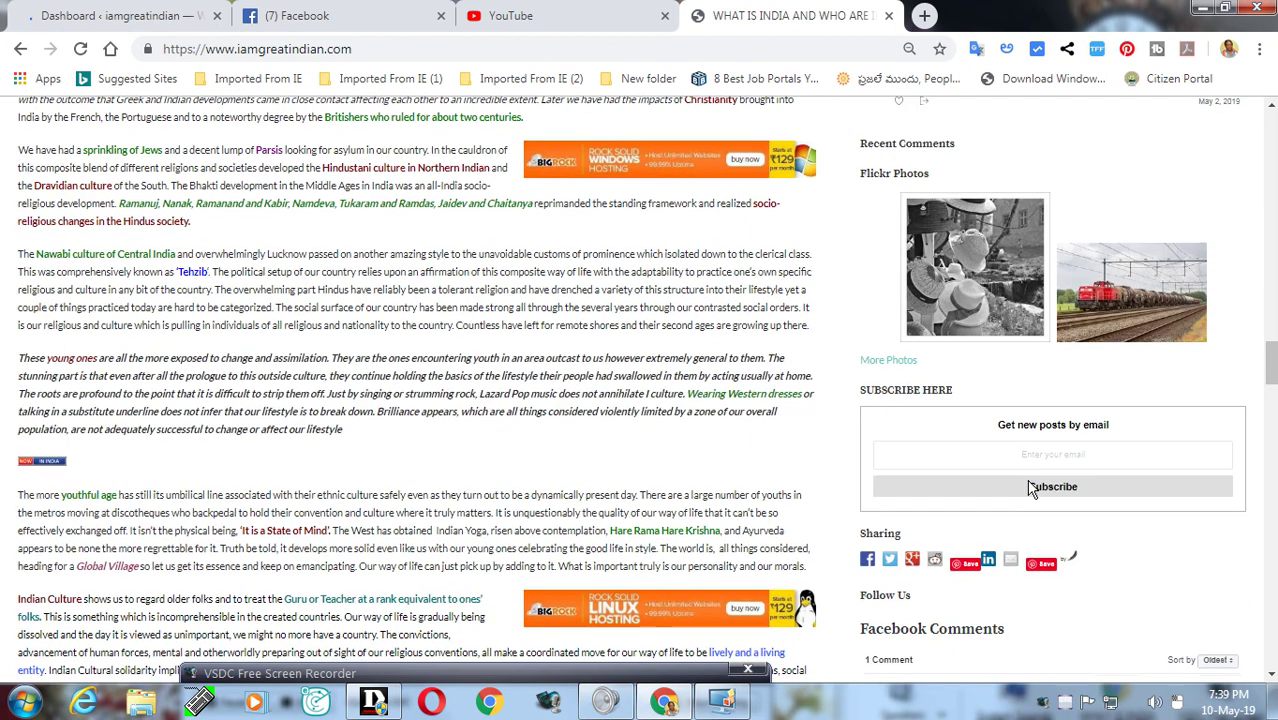
scroll(1031, 488, "down", 3)
scroll(211, 224, "up", 5)
- Switch to the WordPress dashboard, open the list of installed plugins and look through it
left_click(110, 18)
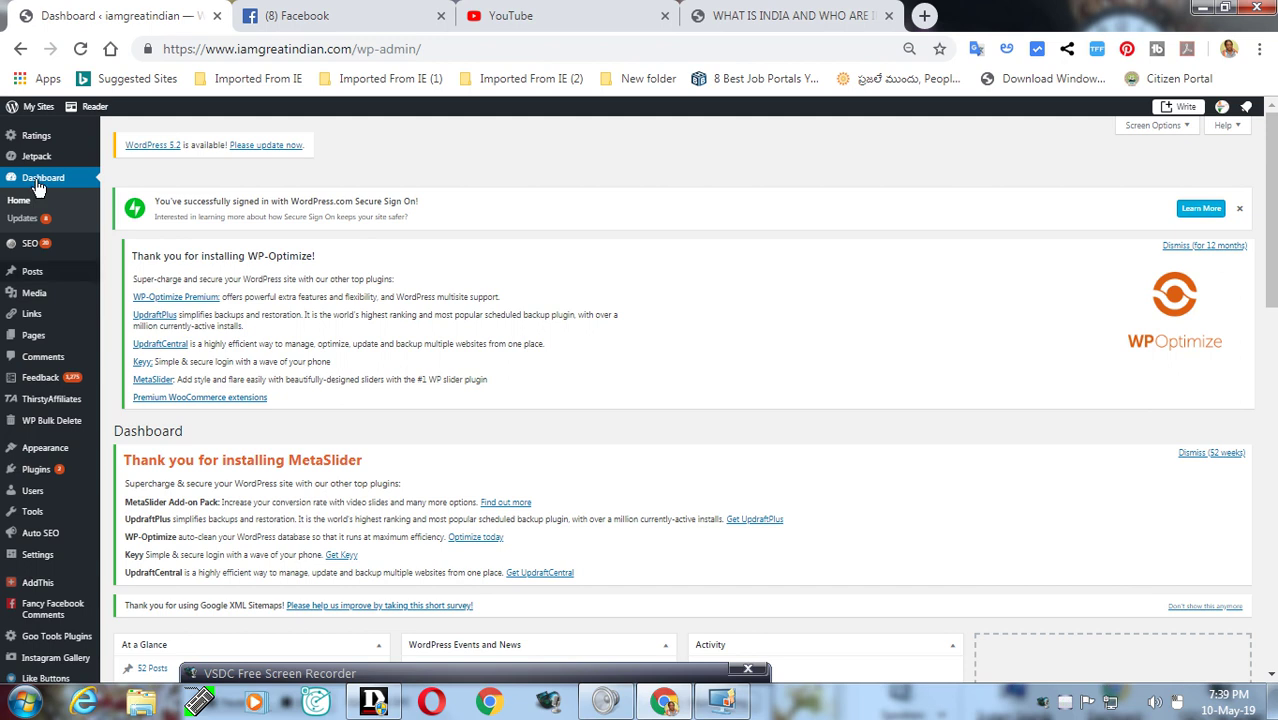
mouse_move(38, 164)
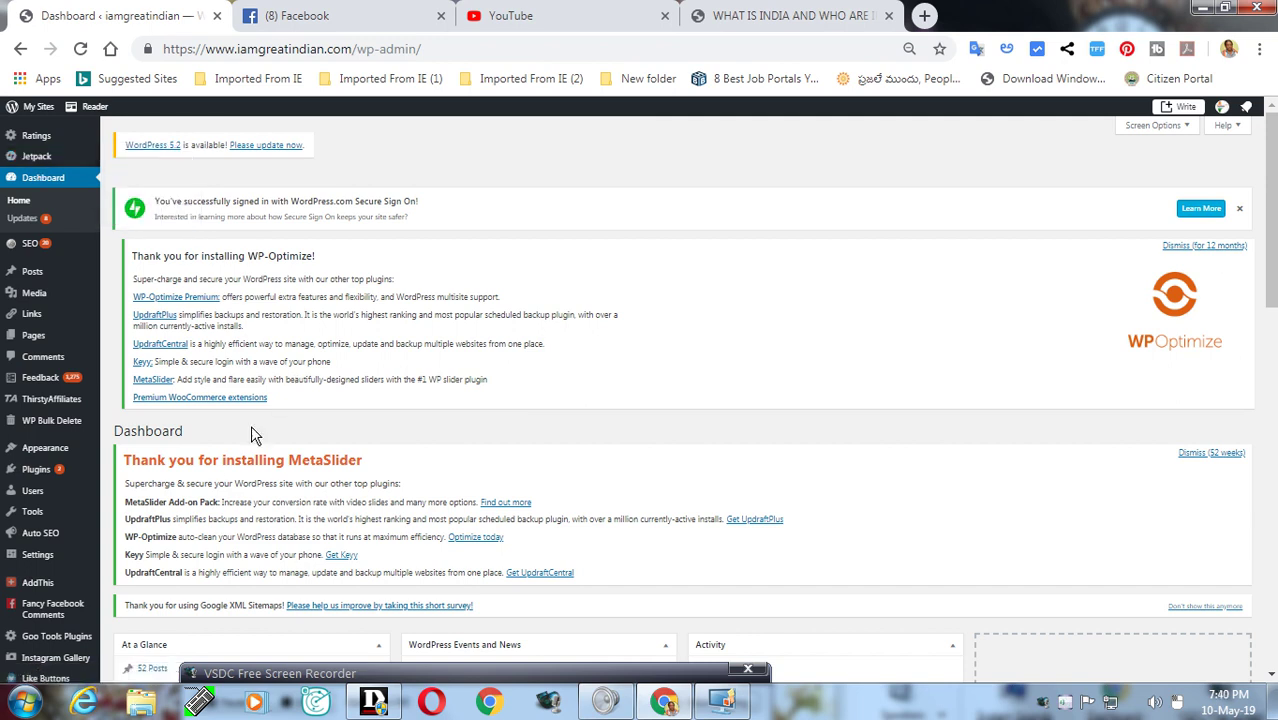
mouse_move(36, 474)
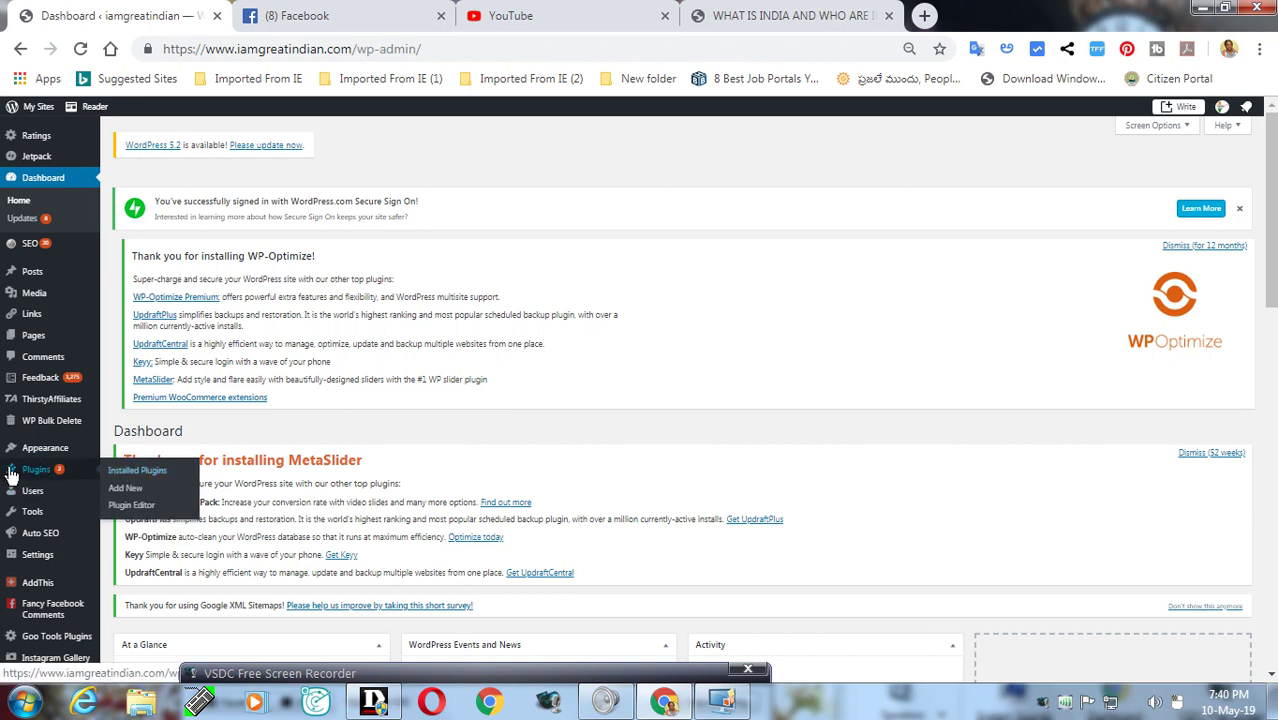
left_click(137, 471)
scroll(200, 325, "down", 4)
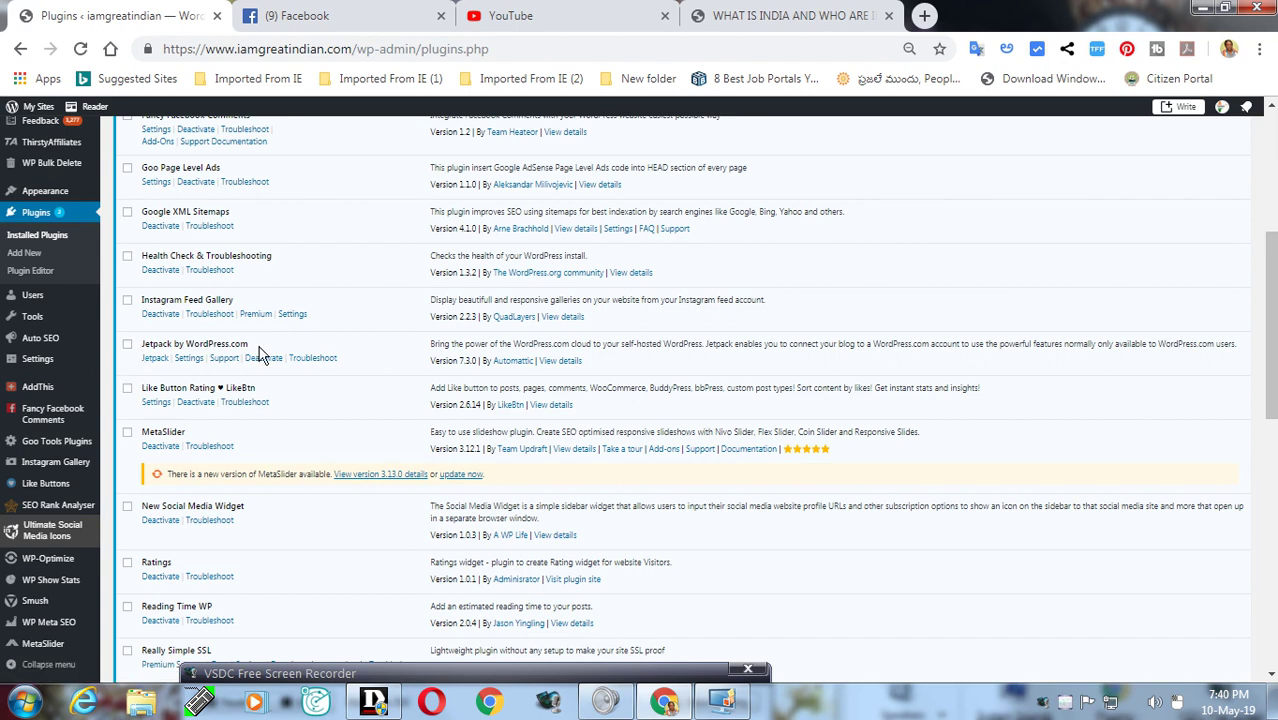
scroll(258, 352, "down", 4)
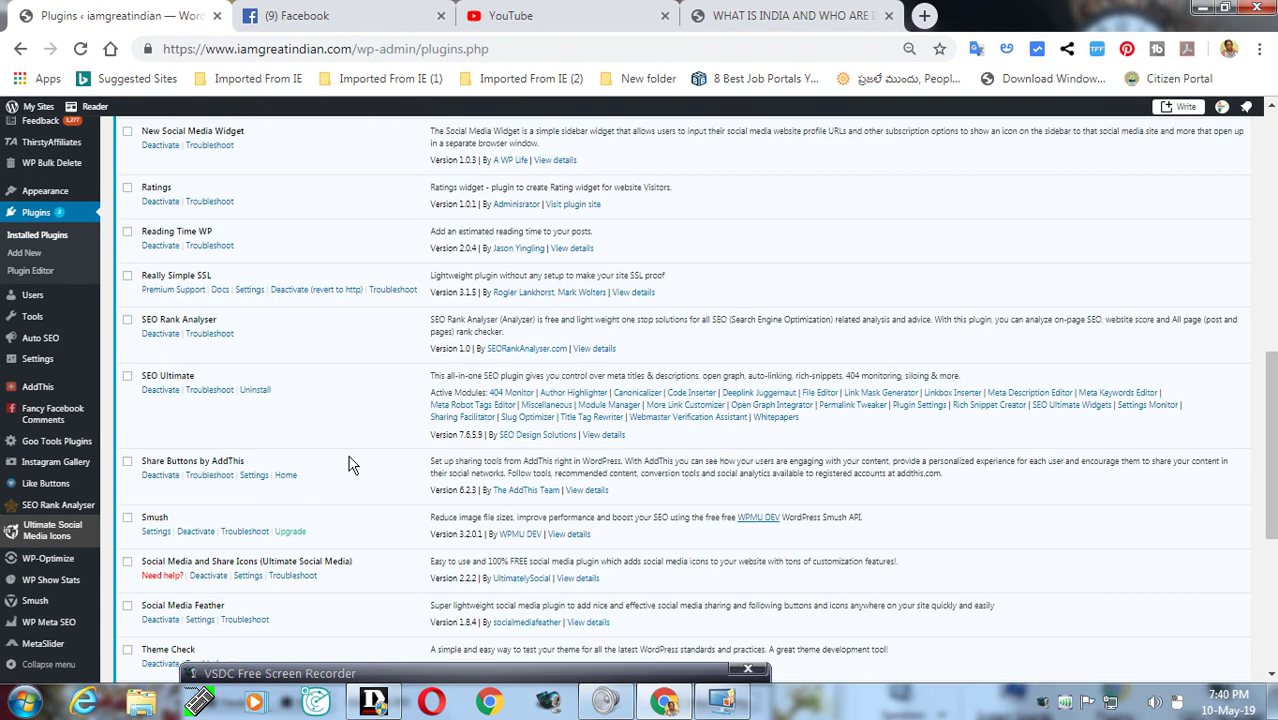
- Look through the full list of installed plugins, from All-in-One WP Migration down to WP-Optimize
scroll(351, 464, "down", 4)
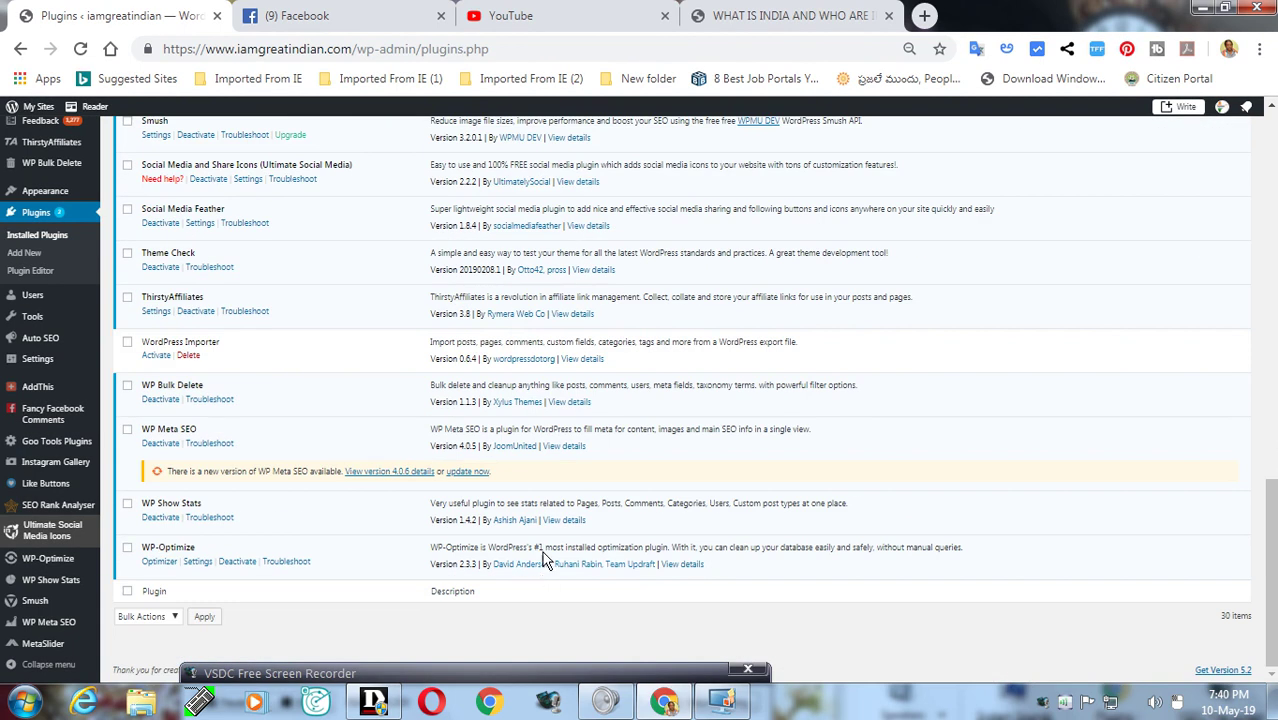
scroll(545, 575, "up", 12)
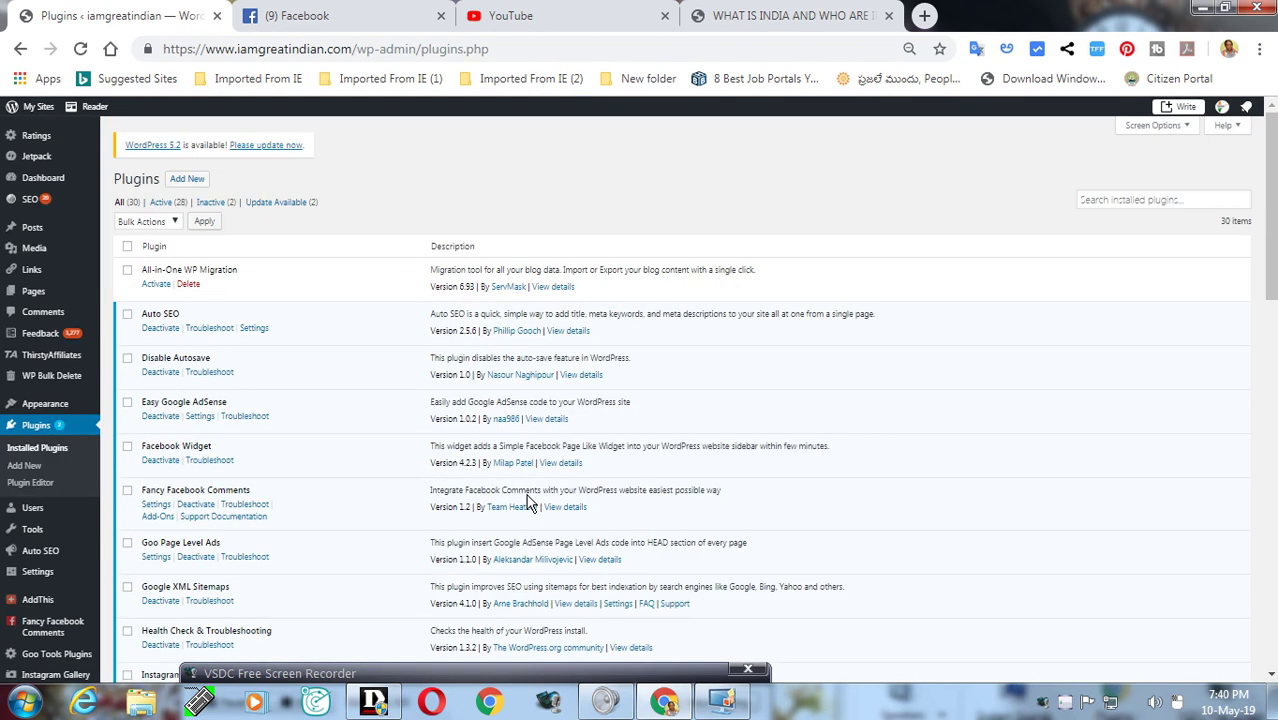
scroll(433, 473, "down", 2)
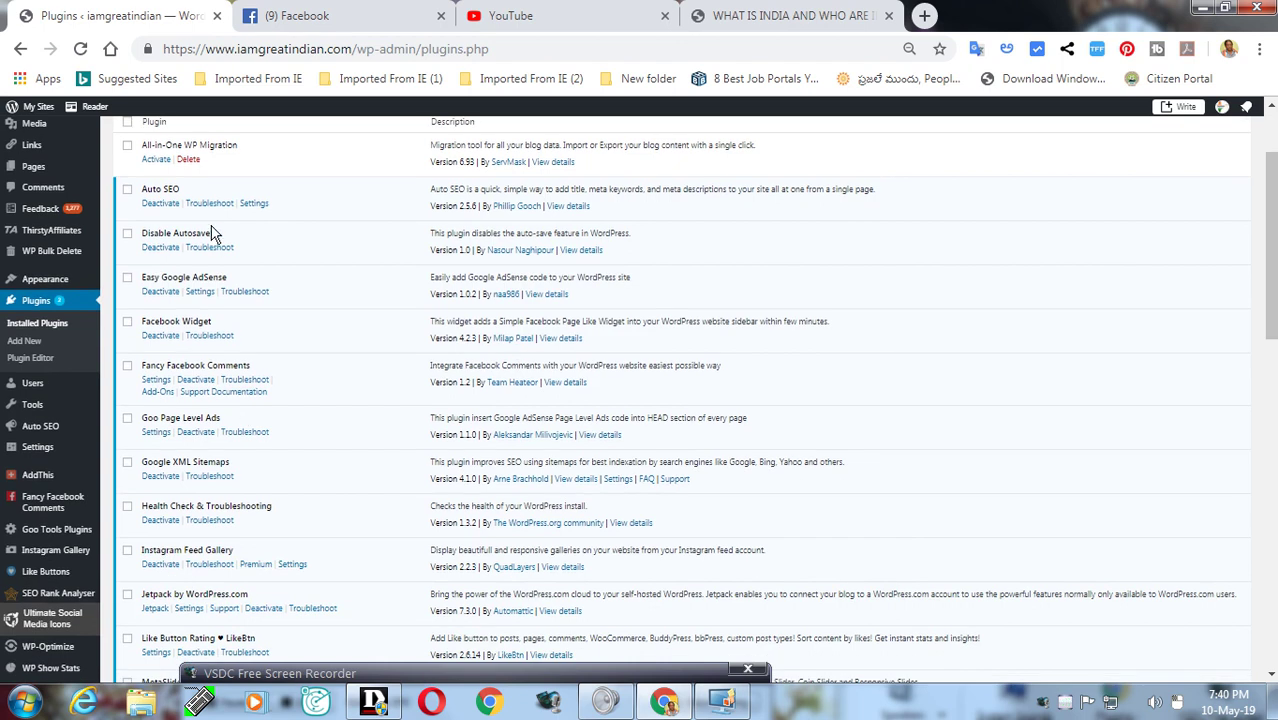
scroll(243, 500, "down", 6)
scroll(247, 561, "down", 1)
scroll(385, 485, "up", 9)
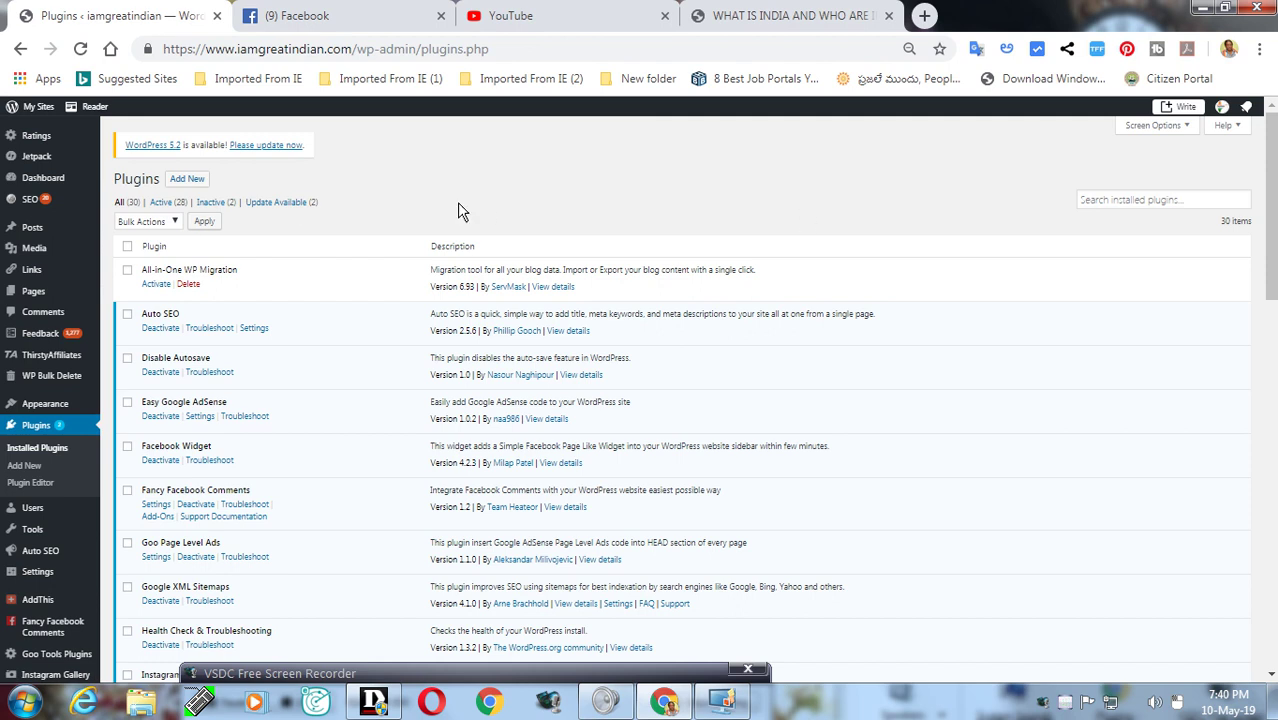
- Open the page for adding new plugins and start a keyword search there
left_click(191, 187)
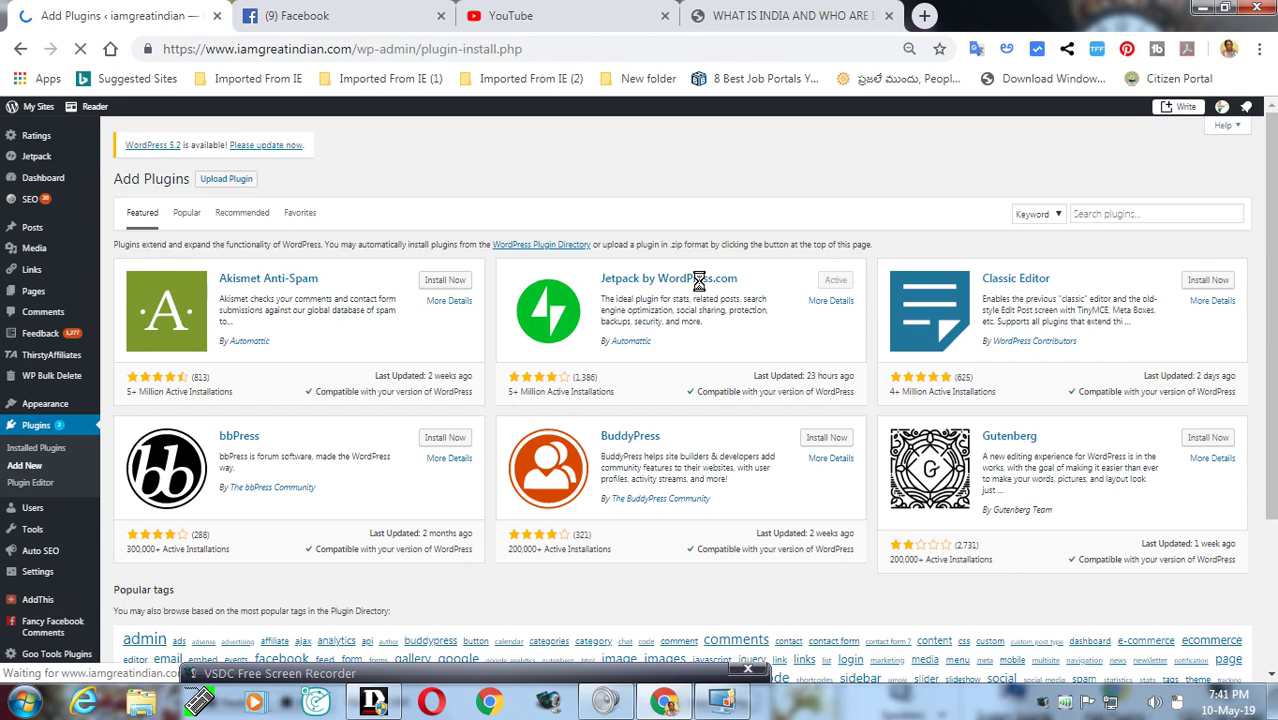
left_click(1136, 214)
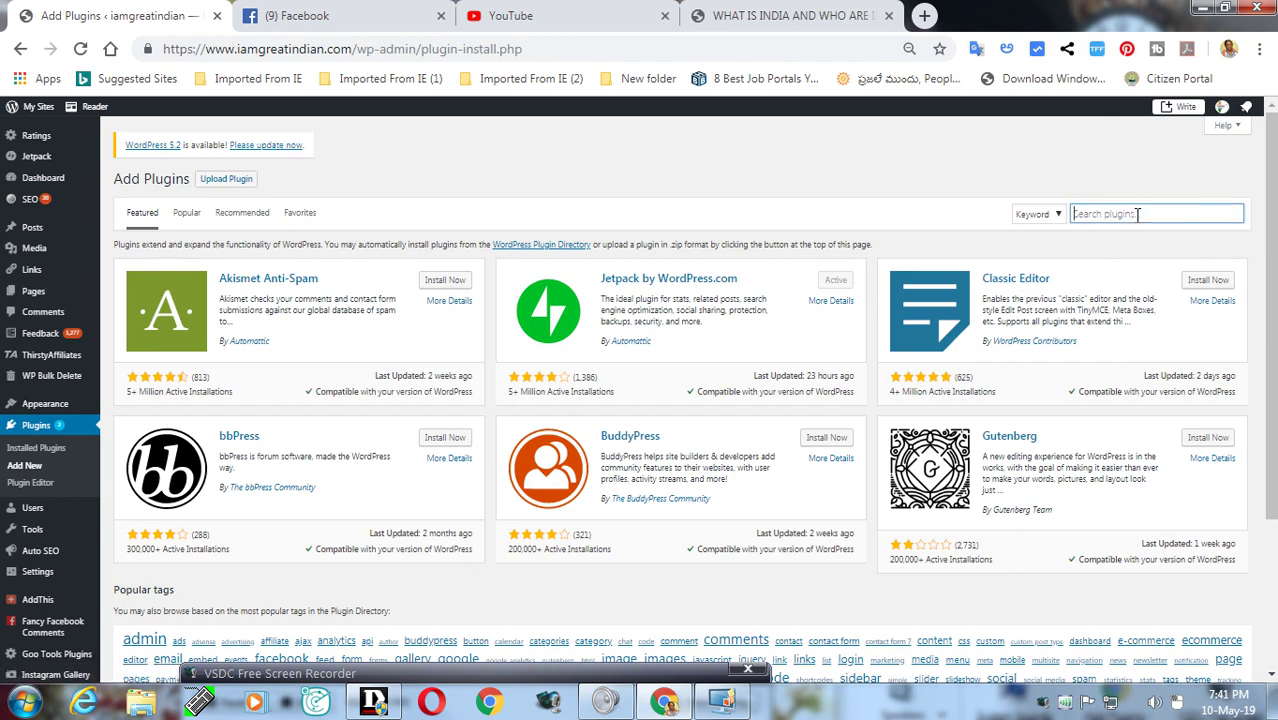
left_click(1137, 214)
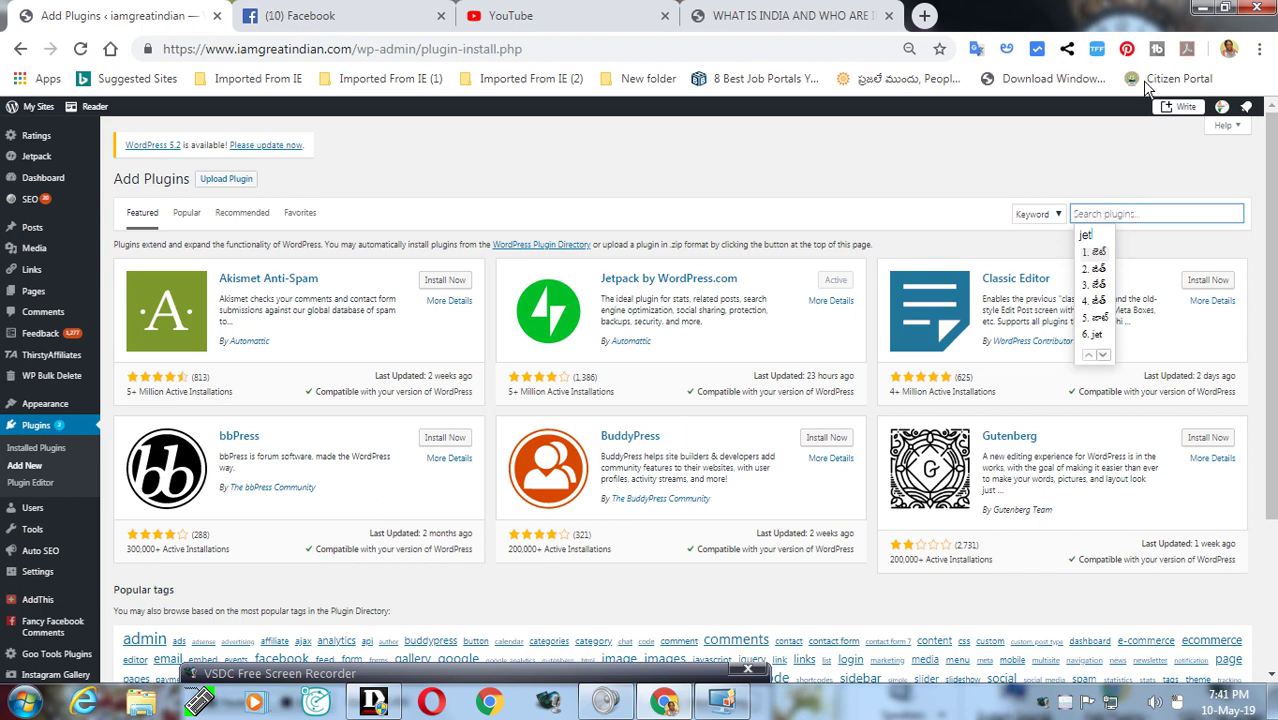
- Turn off Telugu input in Google Input Tools and search the plugin directory for "jet"
right_click(1006, 51)
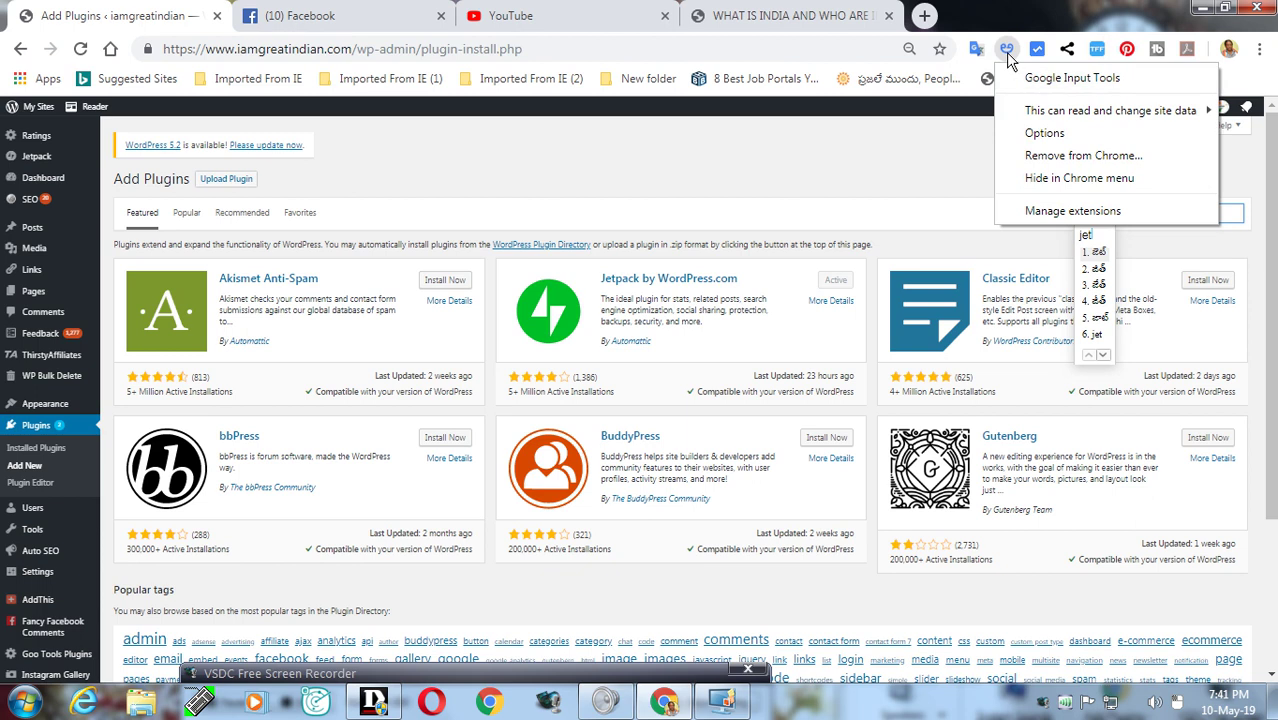
key("Escape")
left_click(1006, 50)
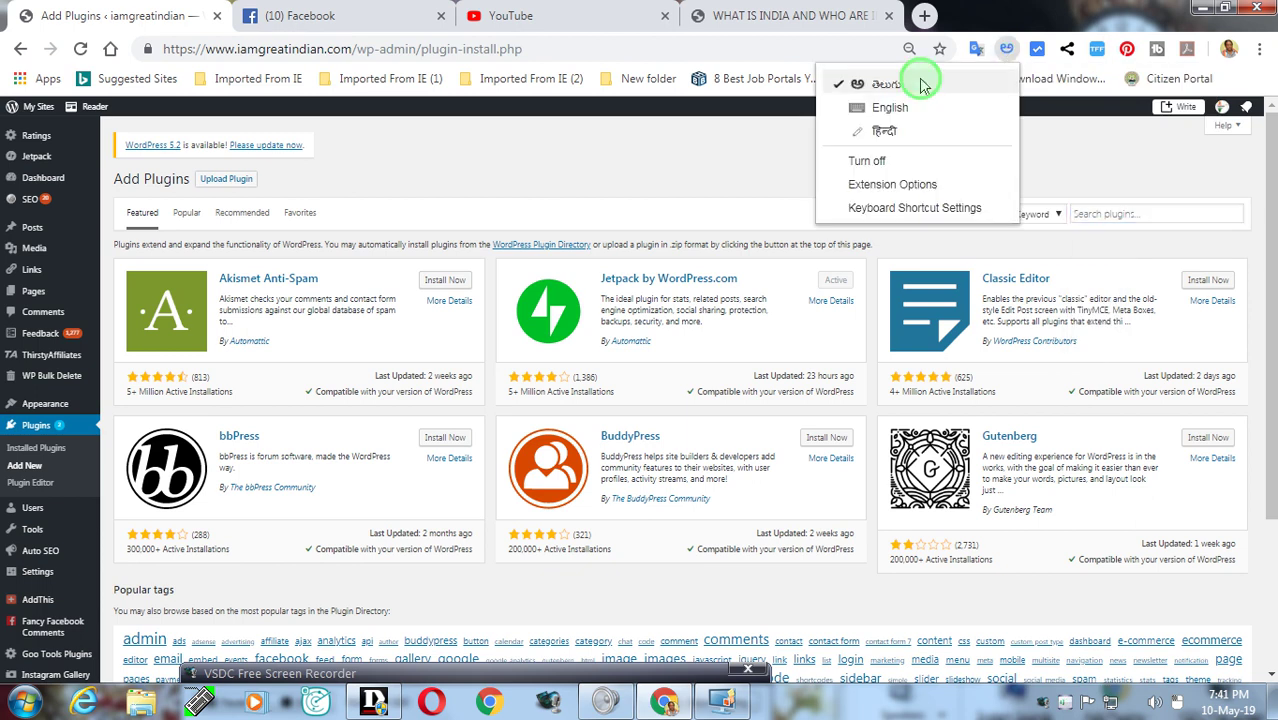
left_click(922, 86)
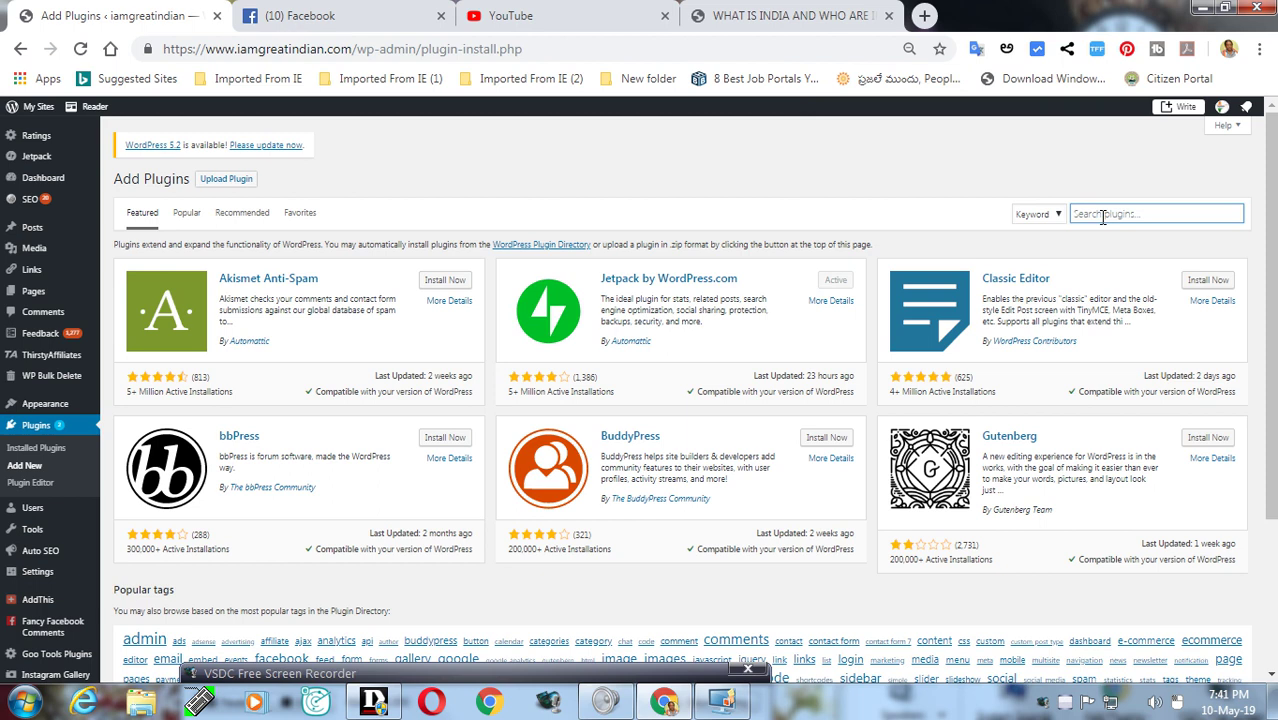
type("je")
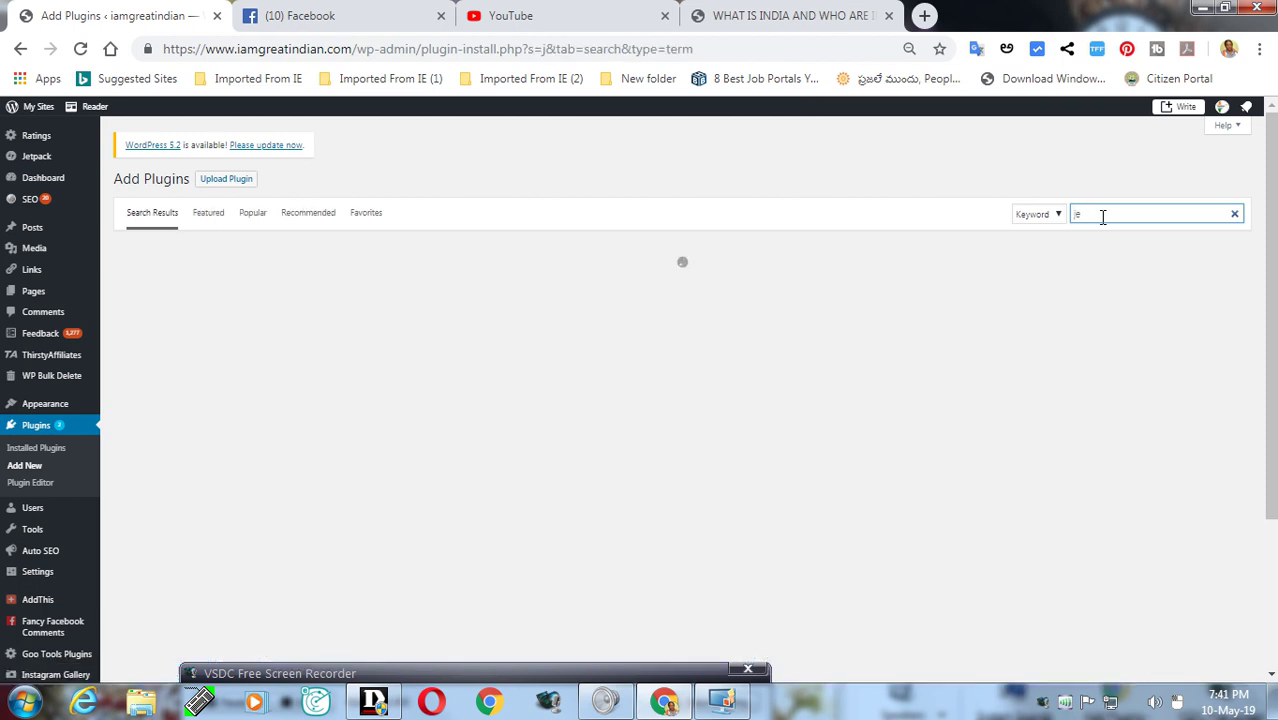
type("t")
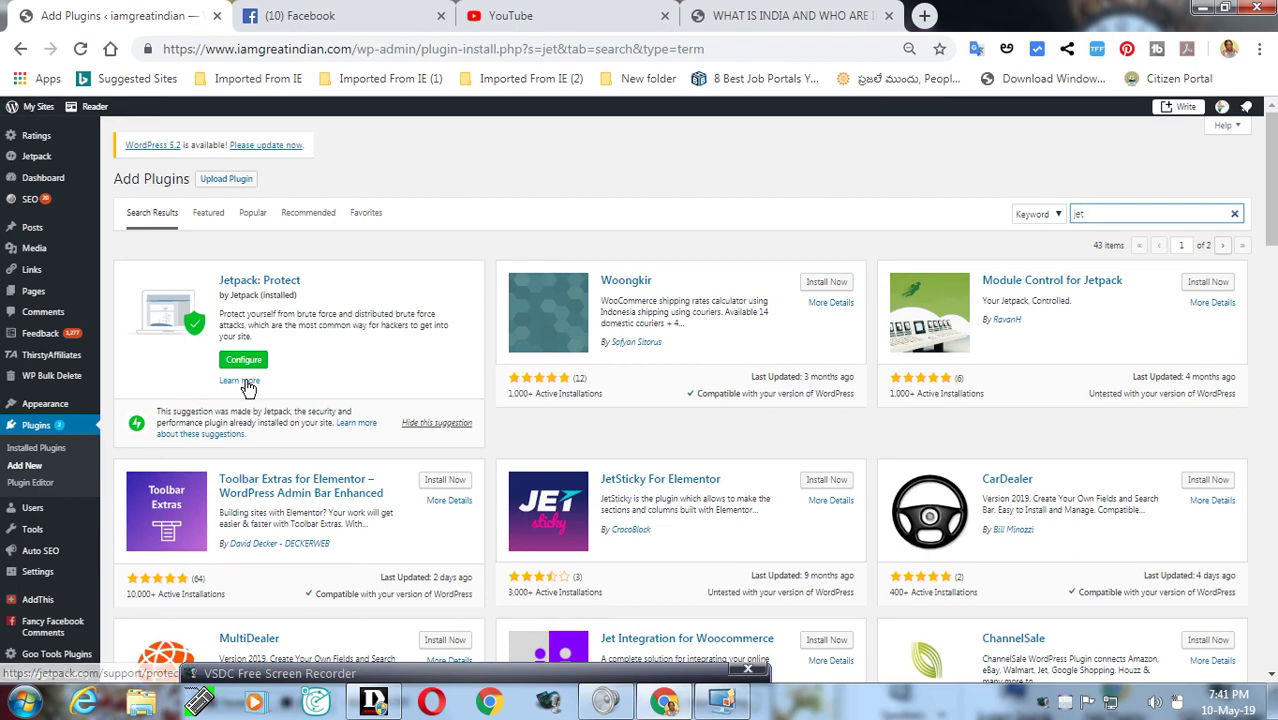
- Look through the plugin search results for "jet", including Jetpack: Protect and the plugins listed below it
scroll(580, 430, "down", 5)
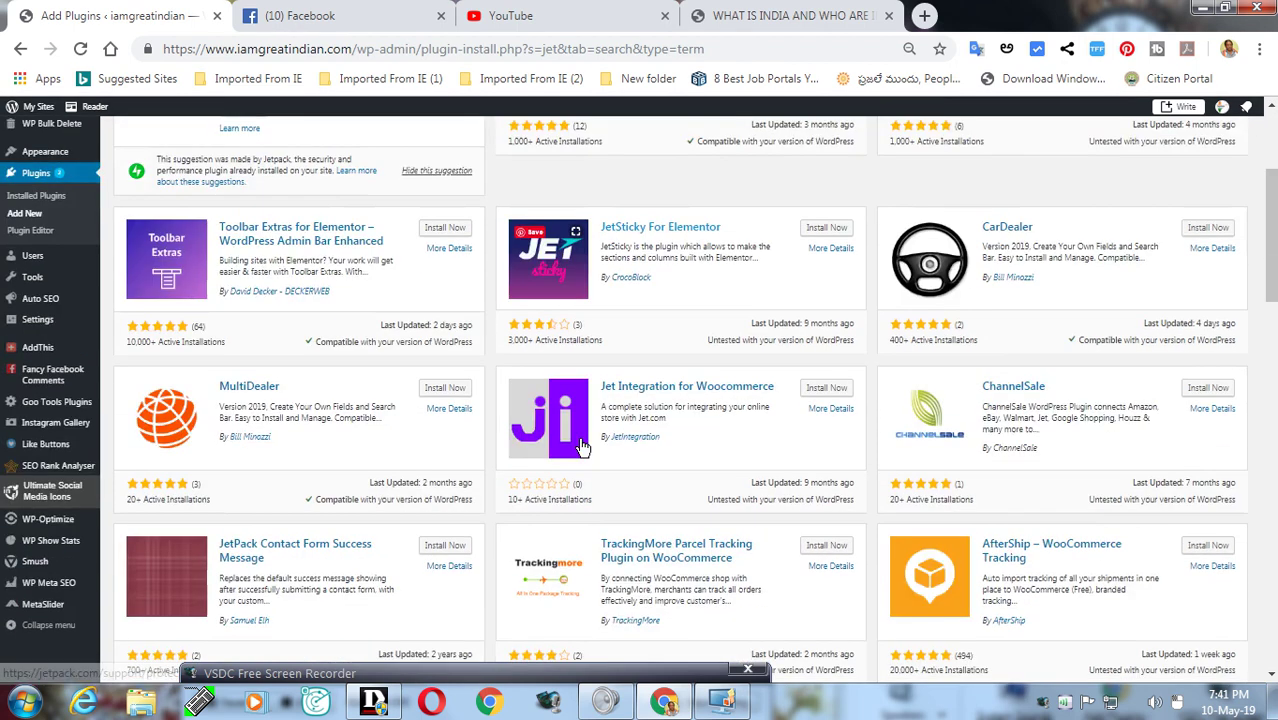
scroll(698, 530, "up", 5)
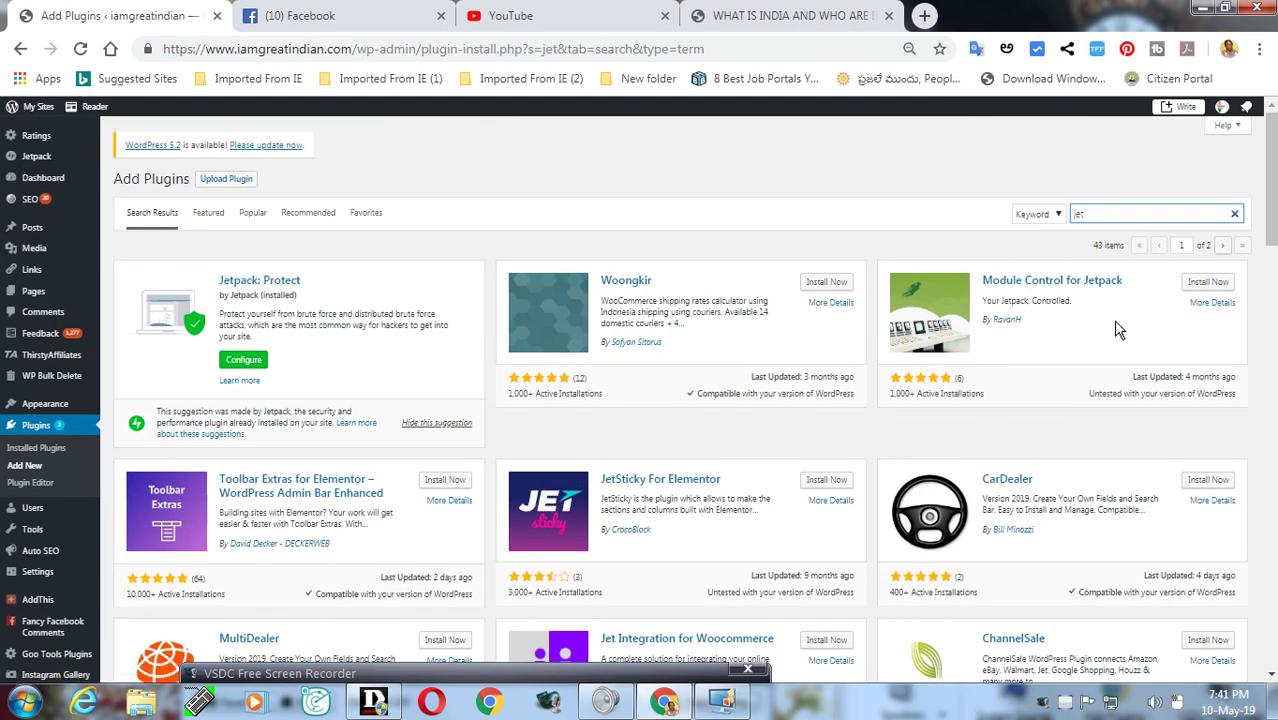
scroll(1118, 400, "down", 4)
scroll(1118, 425, "down", 2)
scroll(1064, 477, "up", 5)
scroll(335, 320, "down", 1)
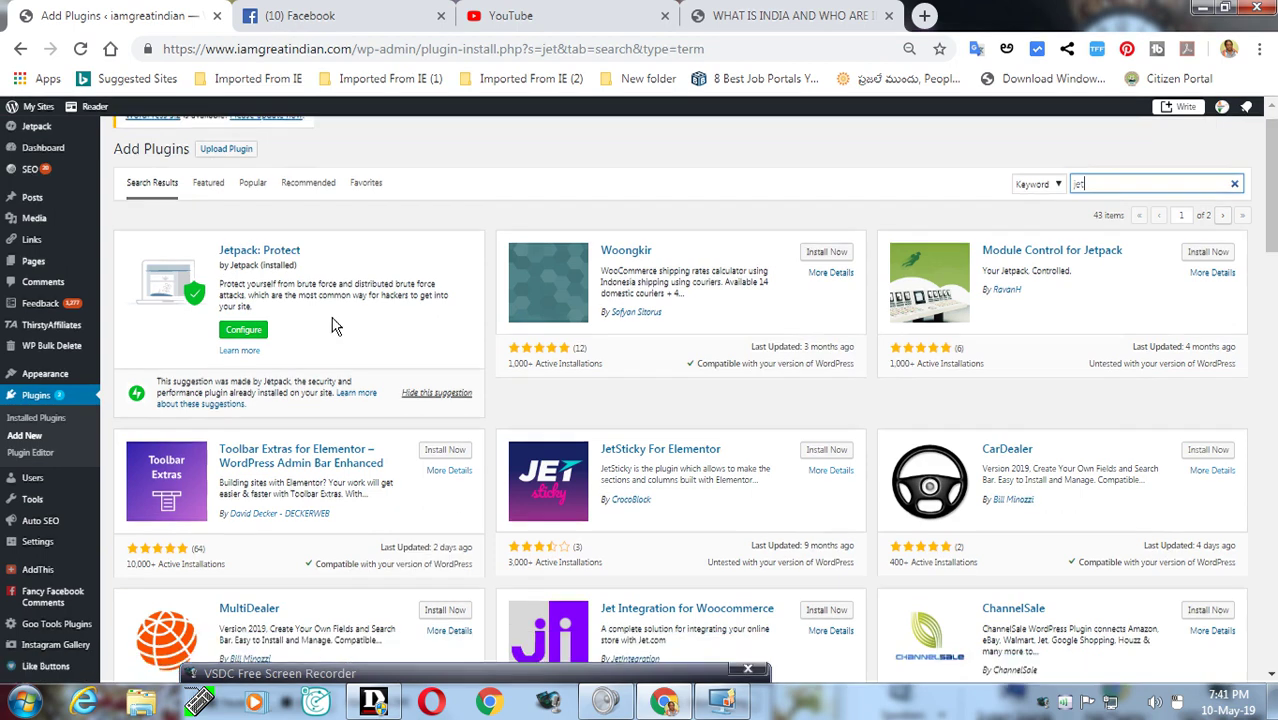
scroll(335, 325, "down", 2)
scroll(958, 450, "down", 5)
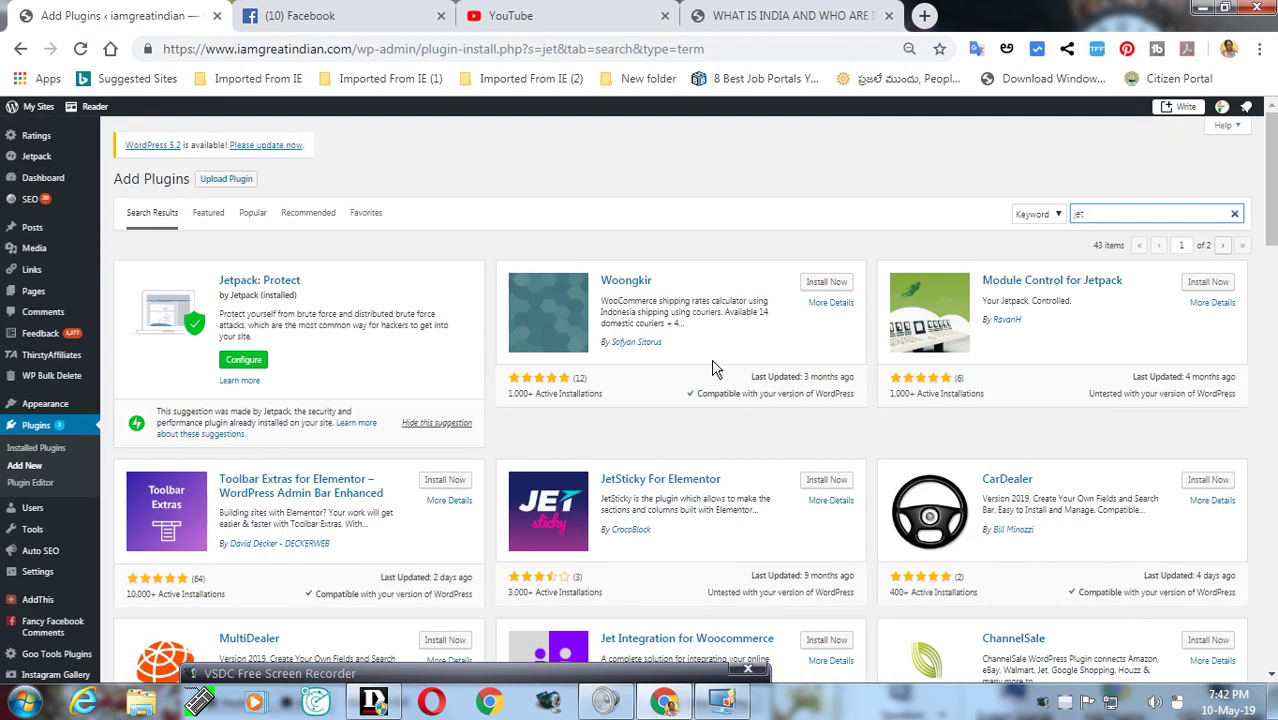
mouse_move(33, 160)
scroll(1090, 380, "down", 6)
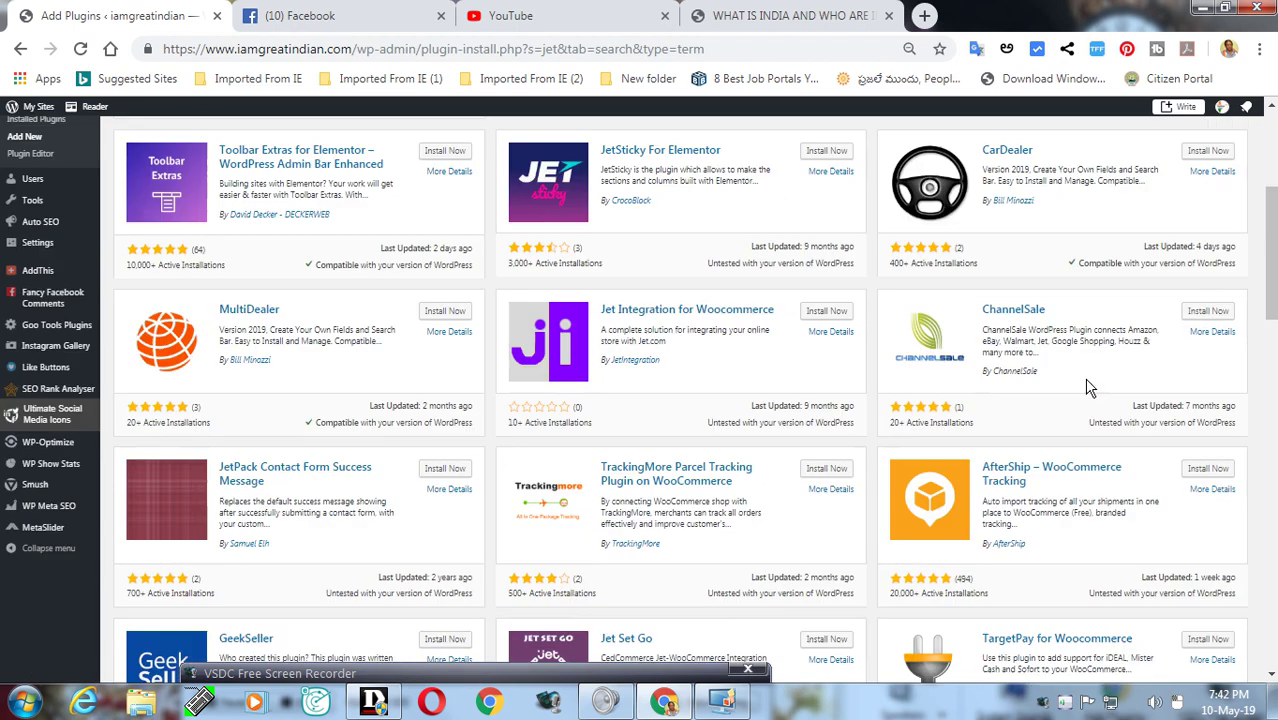
scroll(874, 410, "down", 5)
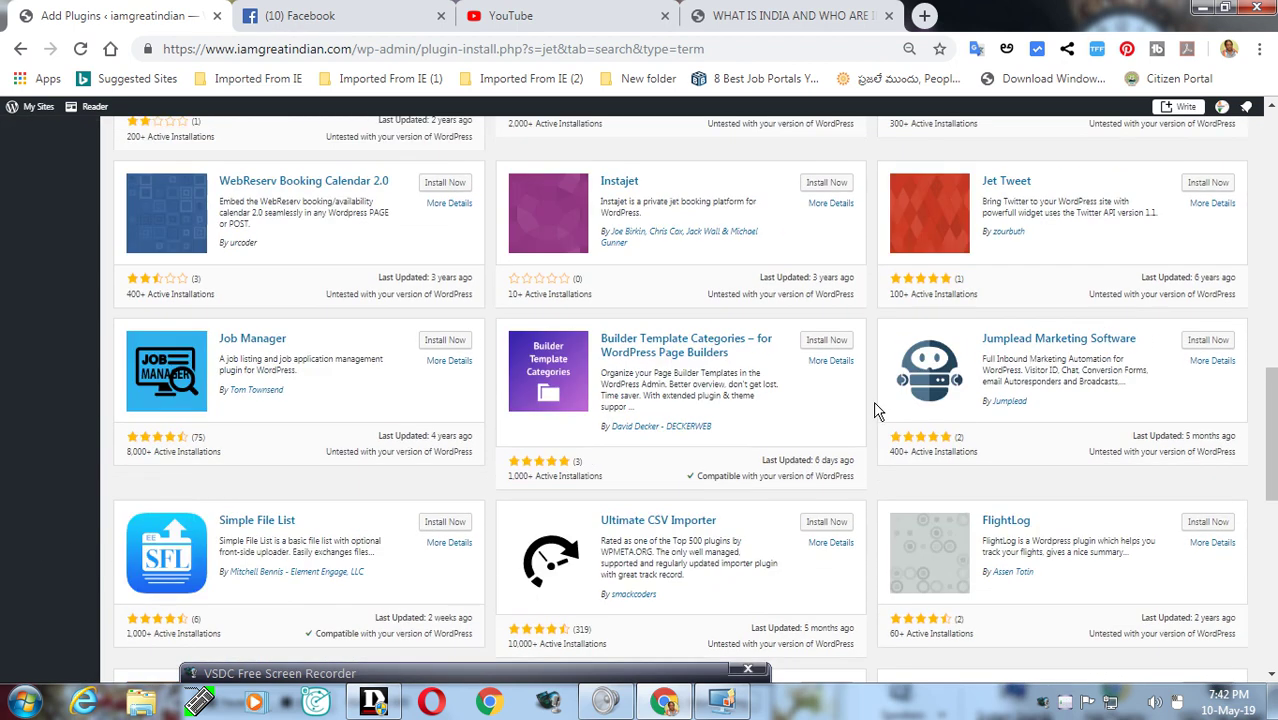
scroll(874, 400, "up", 12)
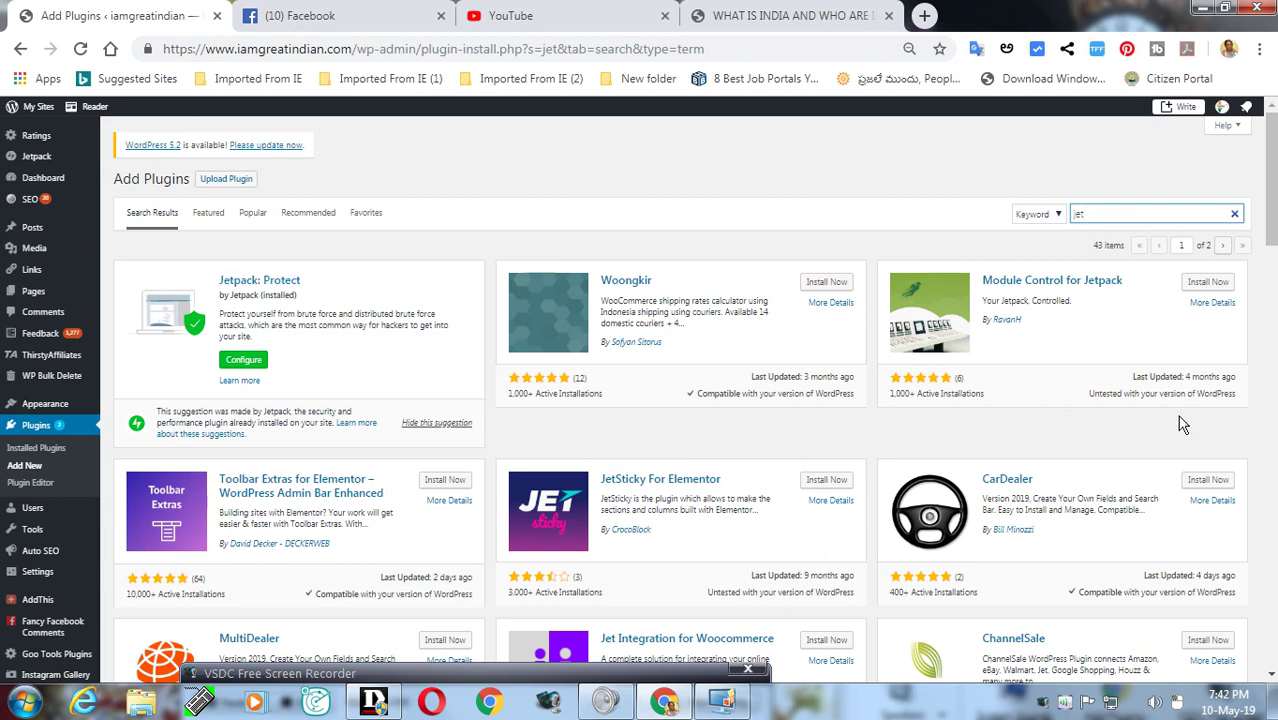
scroll(1160, 425, "down", 1)
scroll(1130, 440, "up", 1)
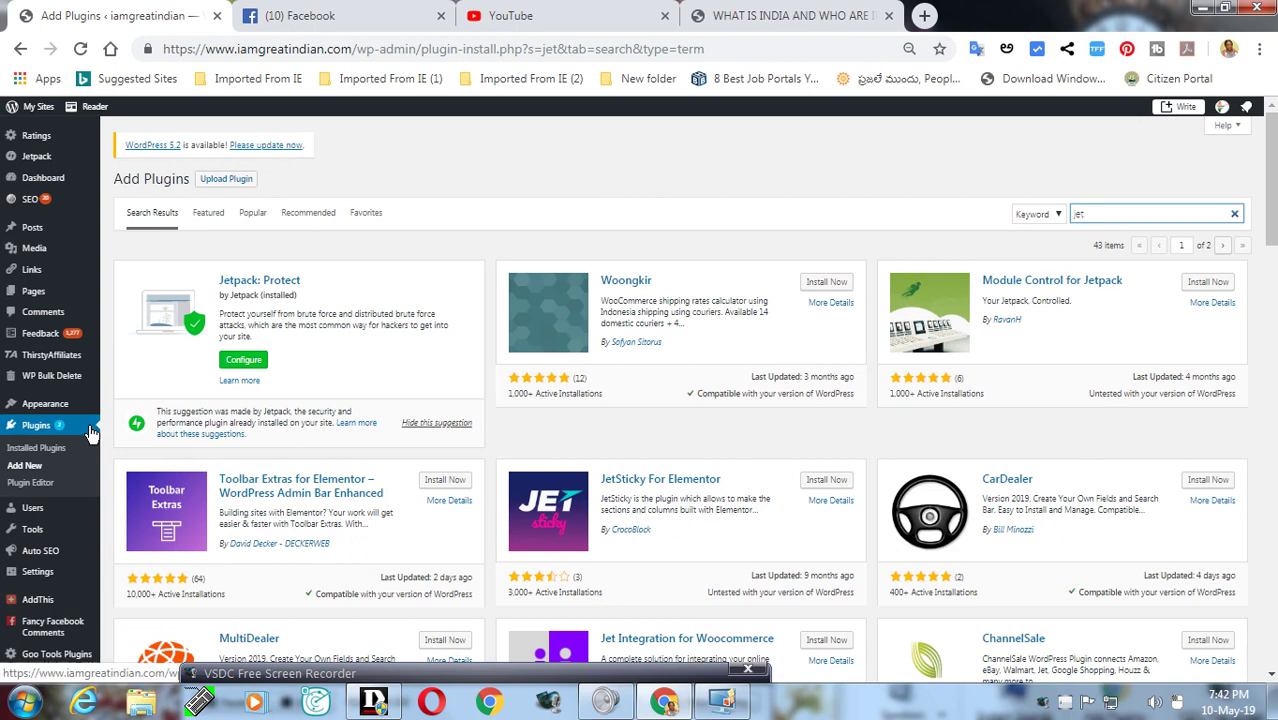
- Go to the site's Widgets page and open the Sidebar's Facebook Page Plugin (Jetpack) widget for editing
mouse_move(50, 412)
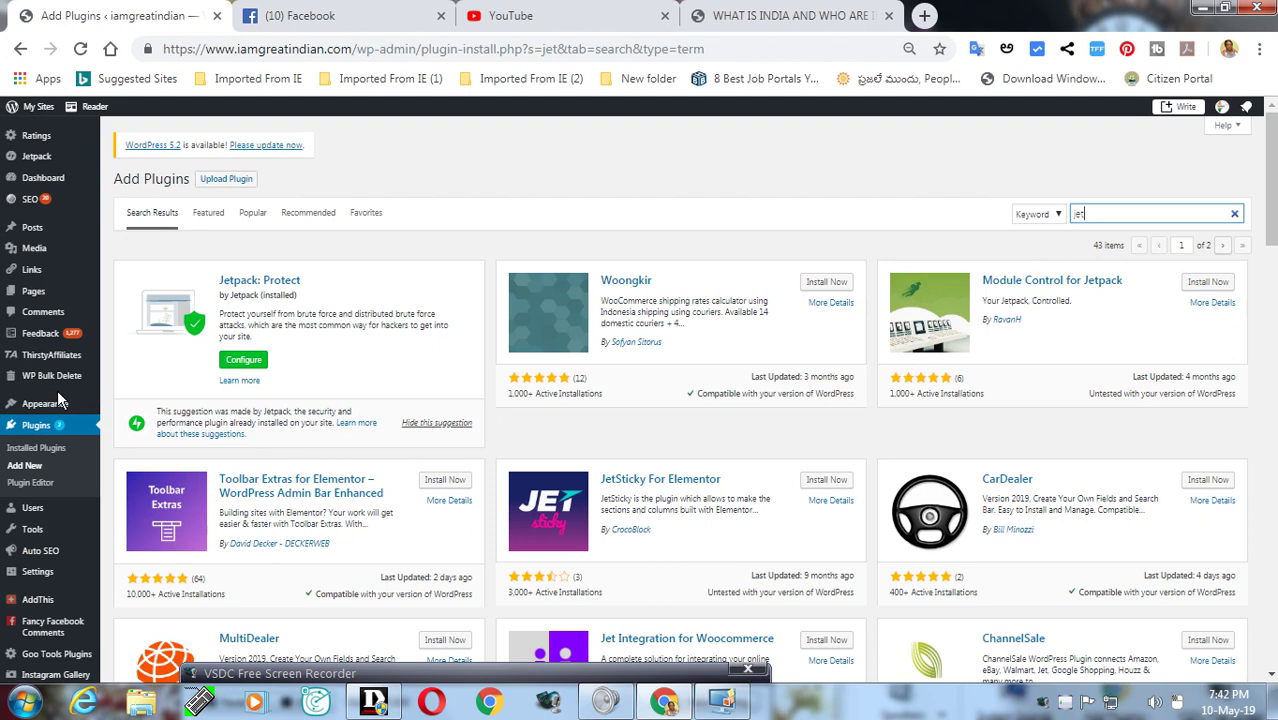
scroll(57, 400, "down", 1)
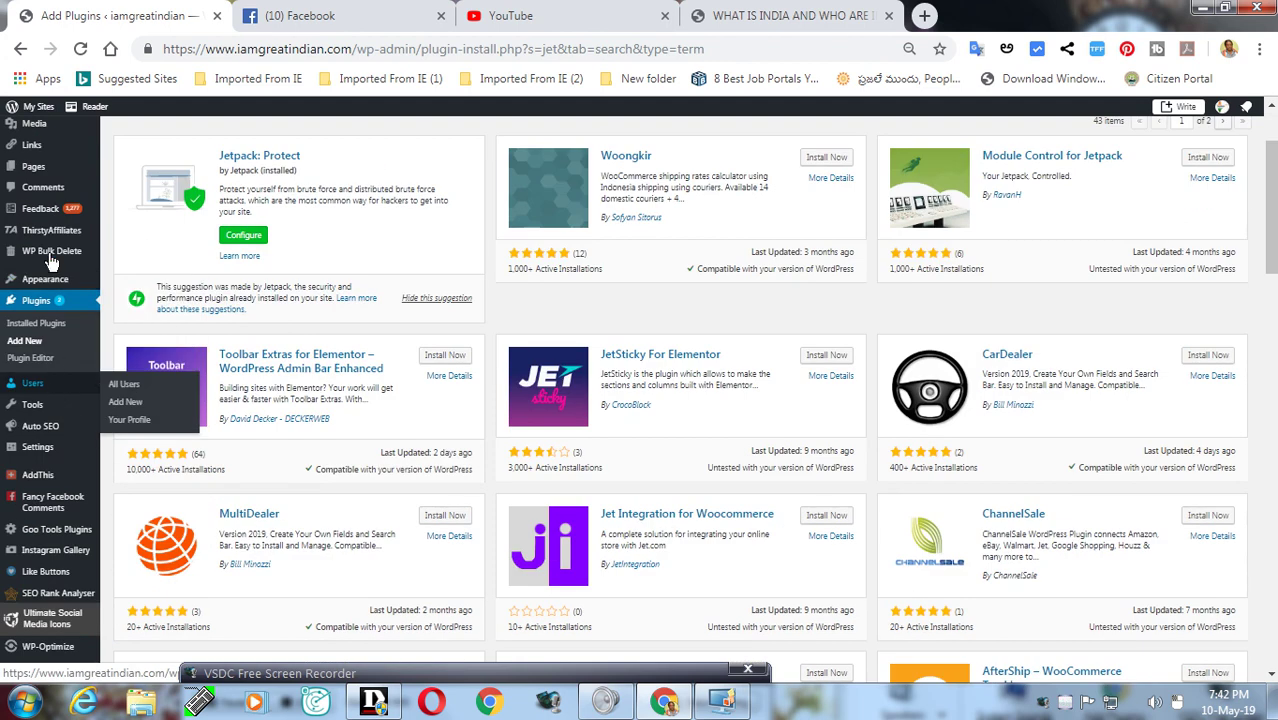
scroll(45, 300, "down", 1)
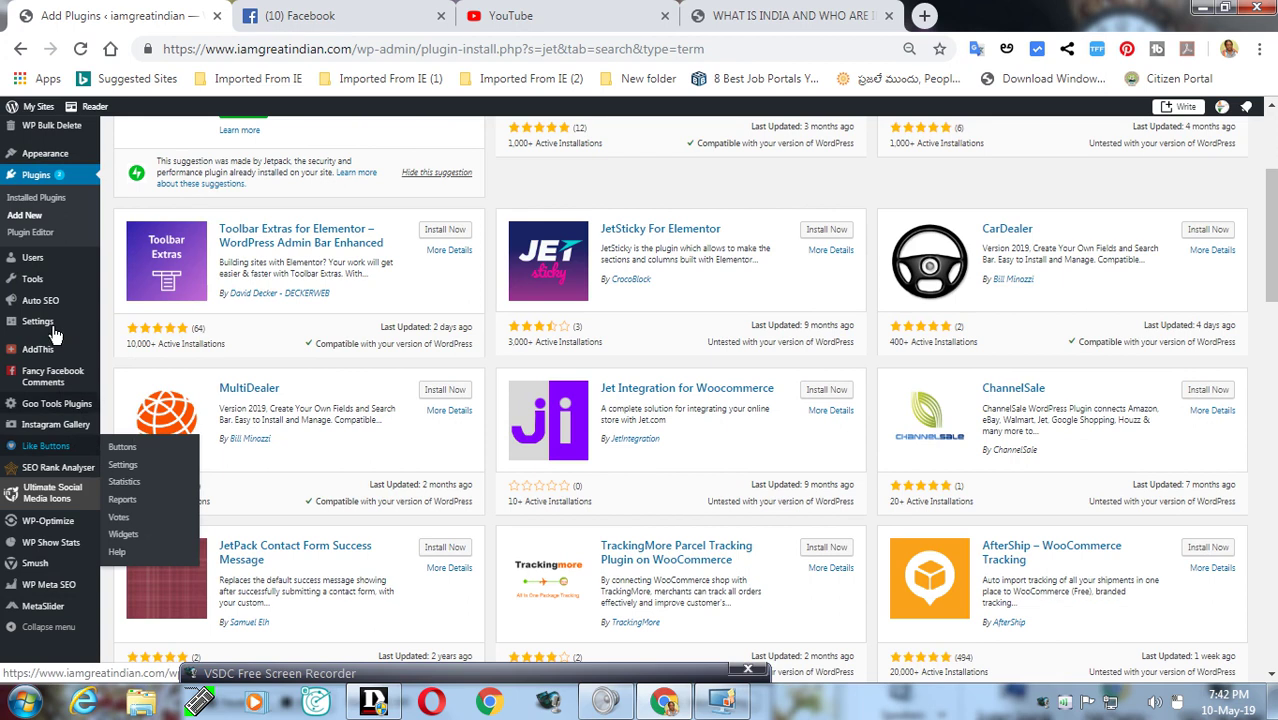
scroll(50, 320, "up", 1)
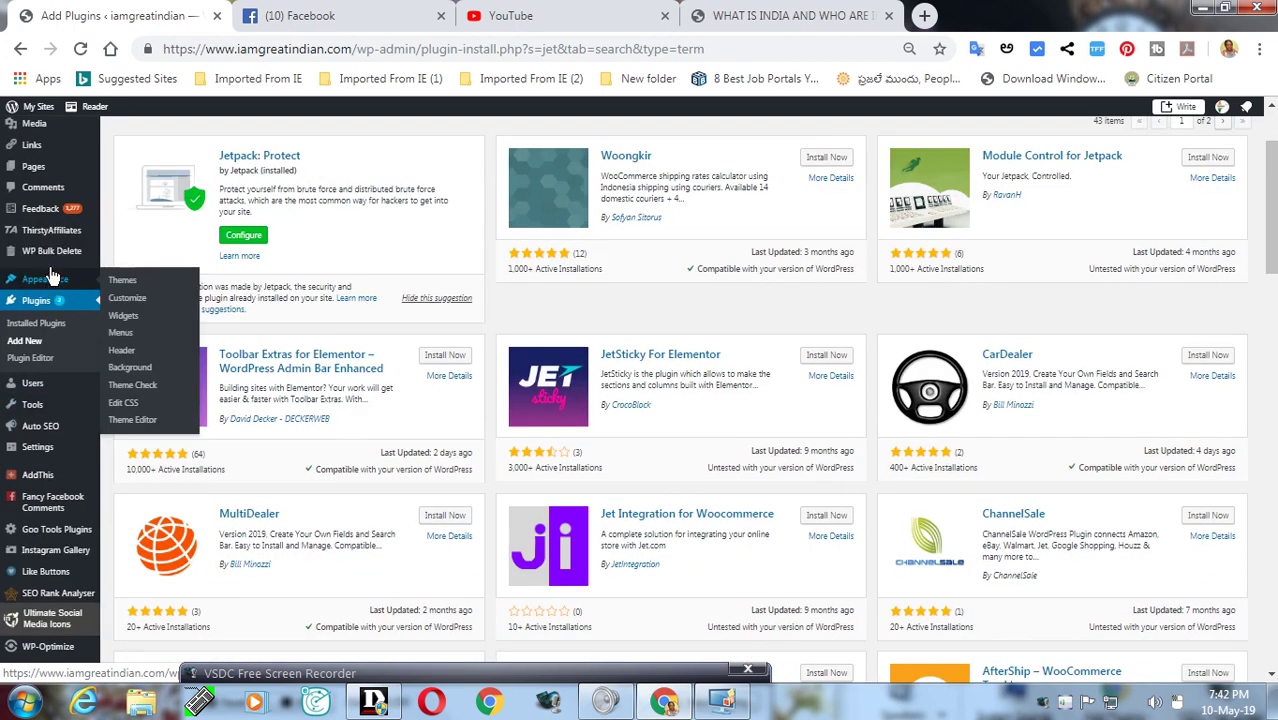
left_click(124, 318)
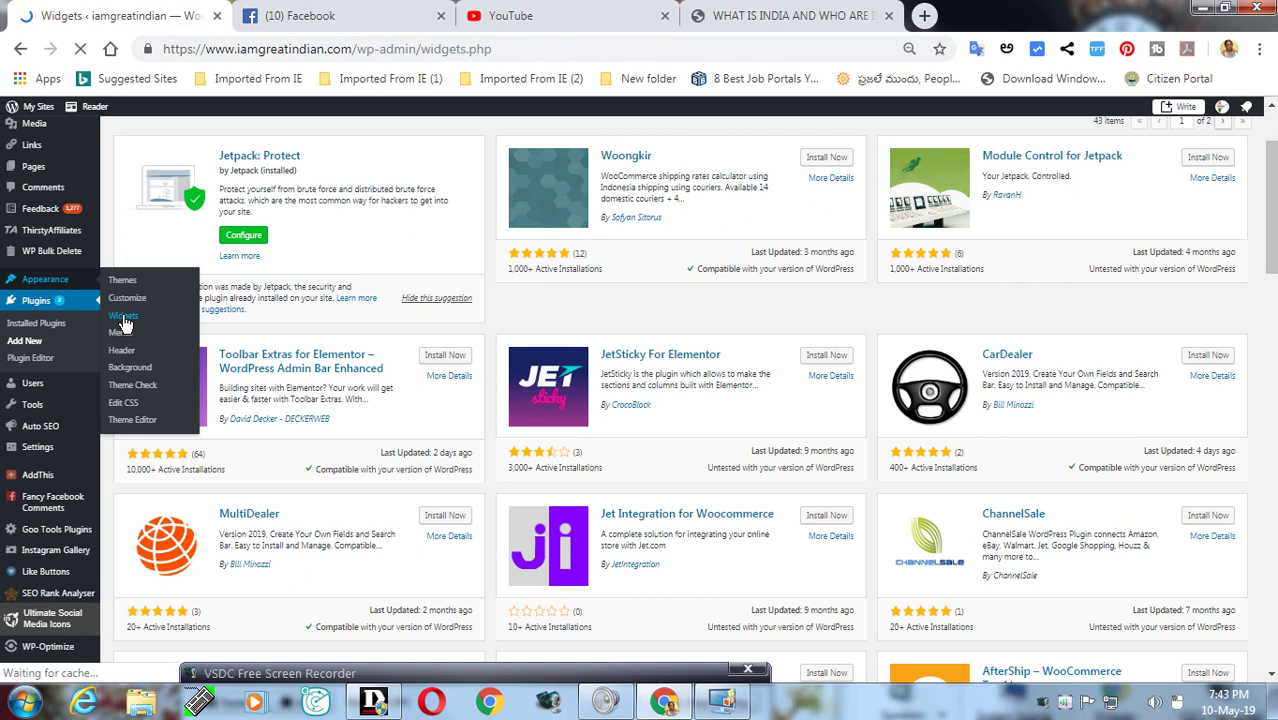
mouse_move(394, 617)
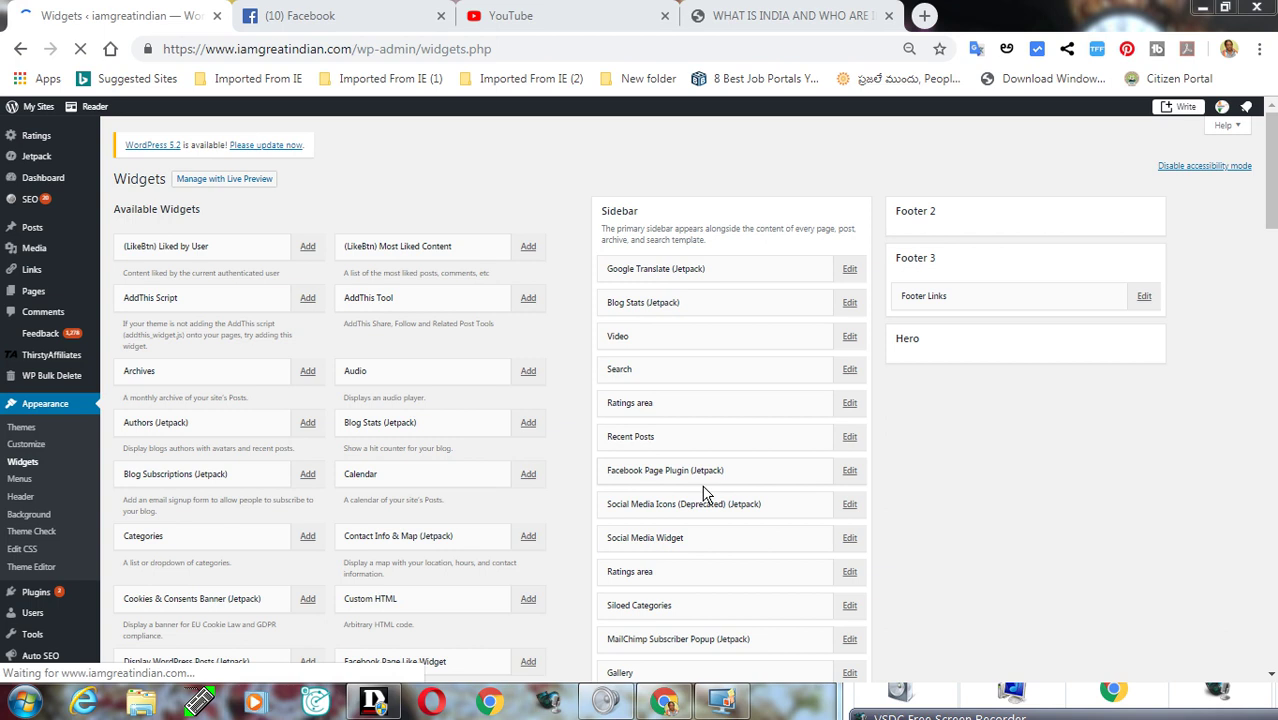
left_click(851, 479)
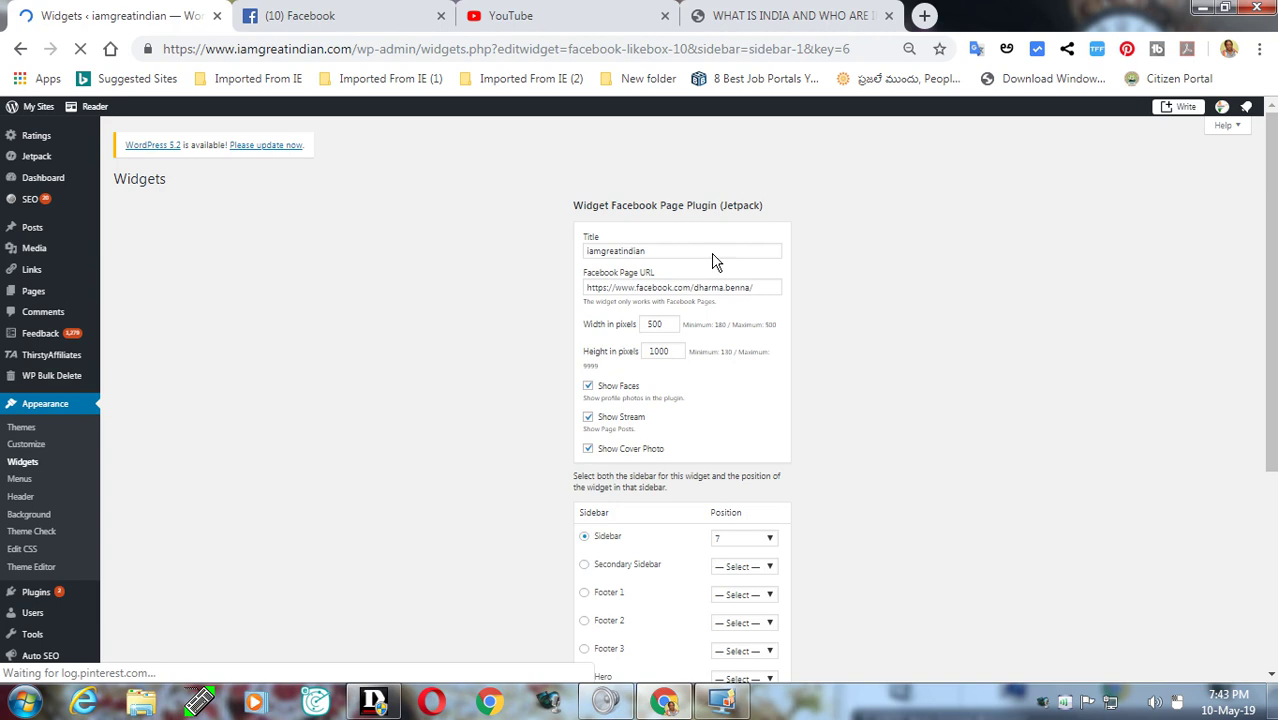
- Check the open Facebook page as the source of the page URL and return to the widget settings
left_click(378, 22)
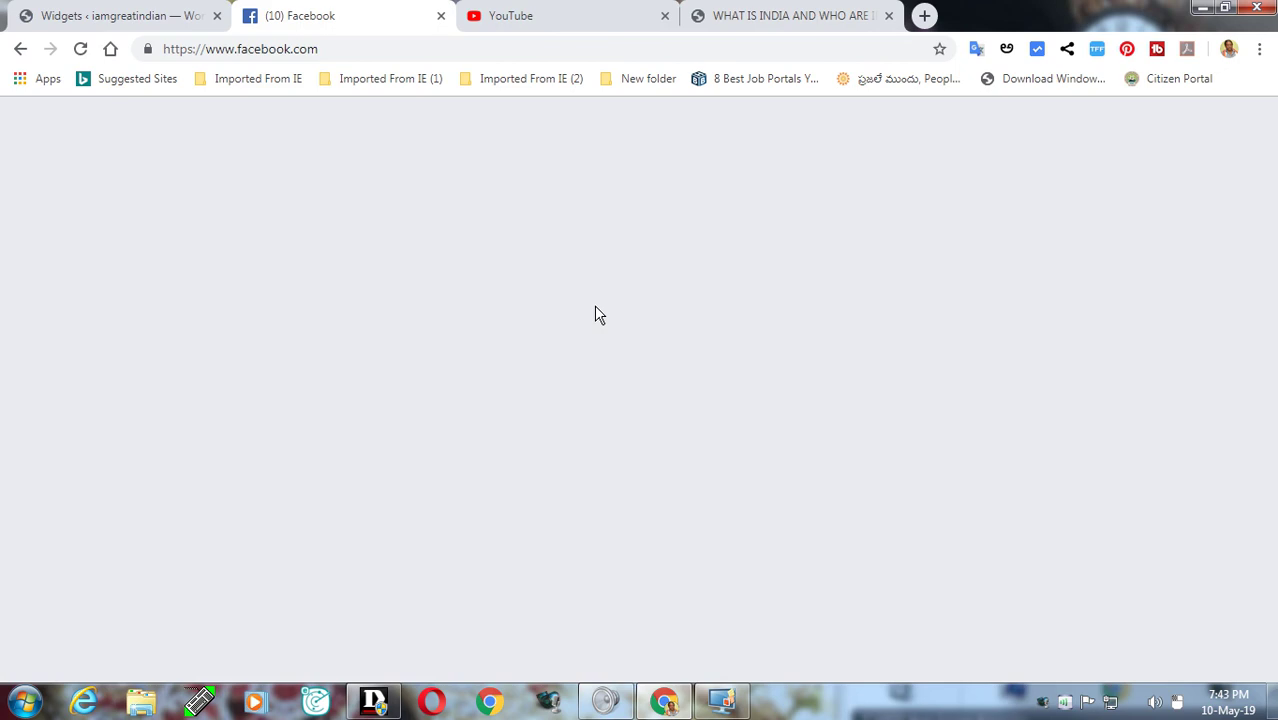
left_click(66, 22)
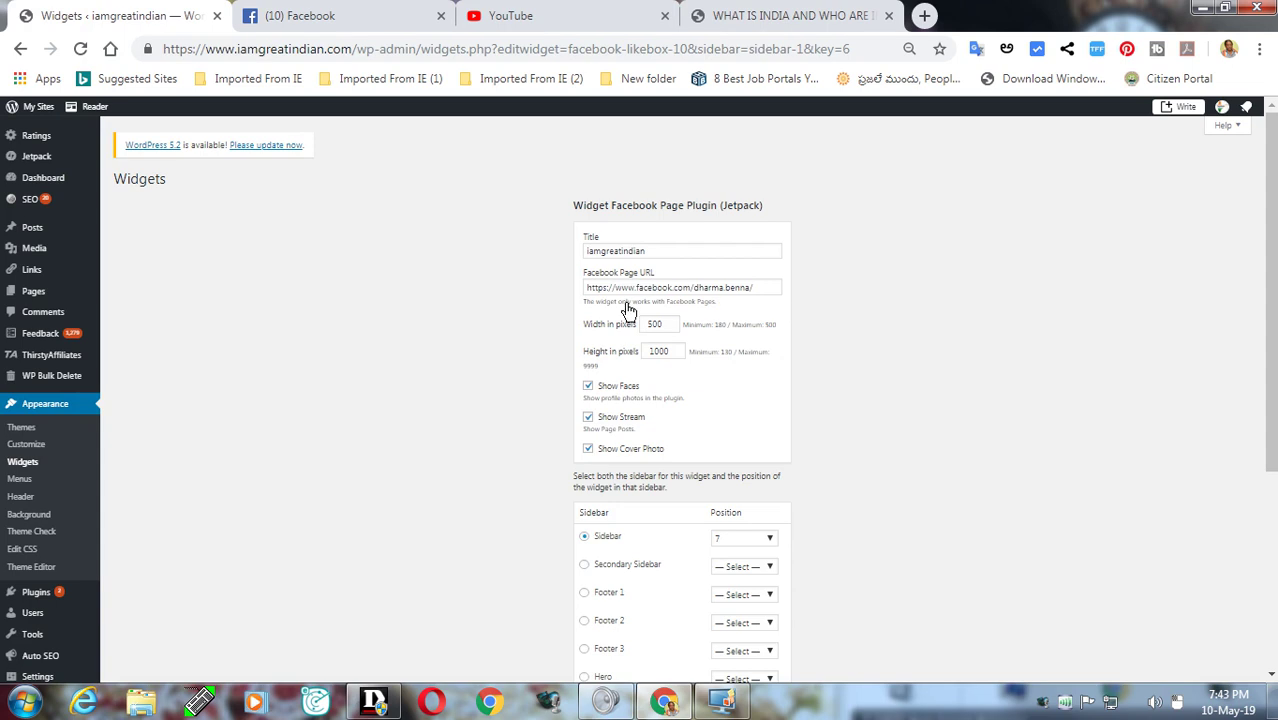
left_click(341, 24)
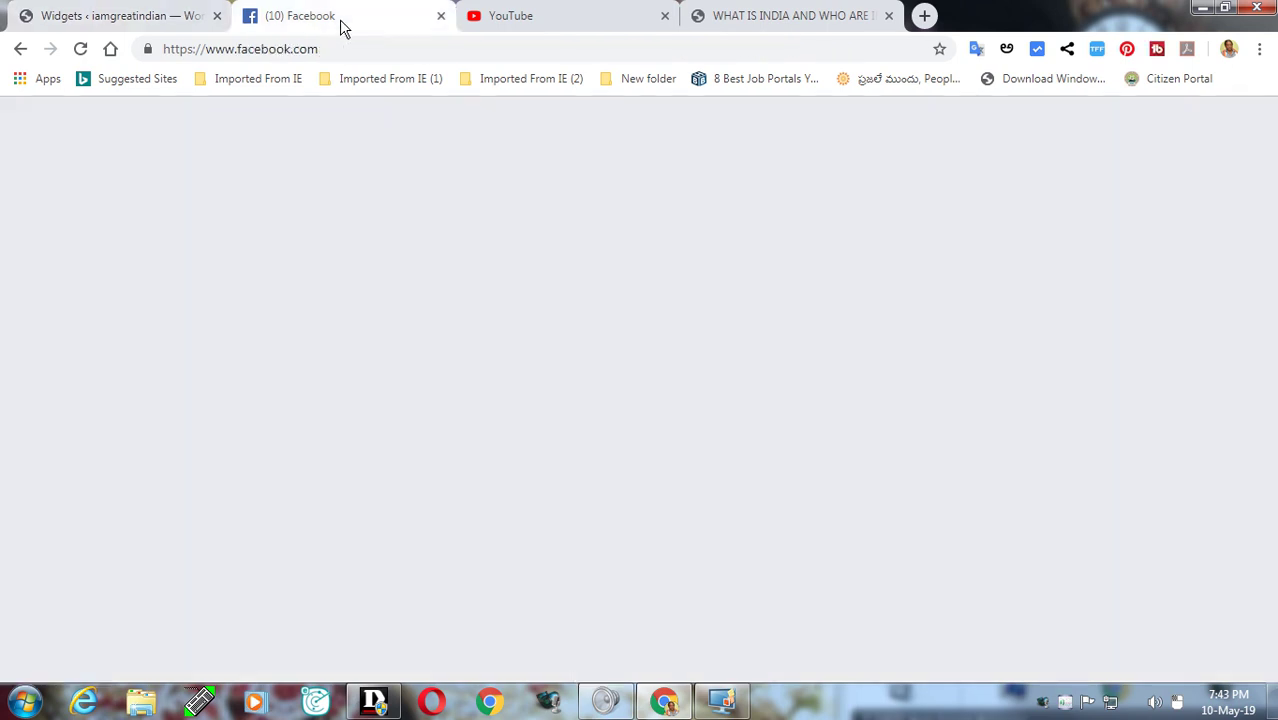
left_click(141, 24)
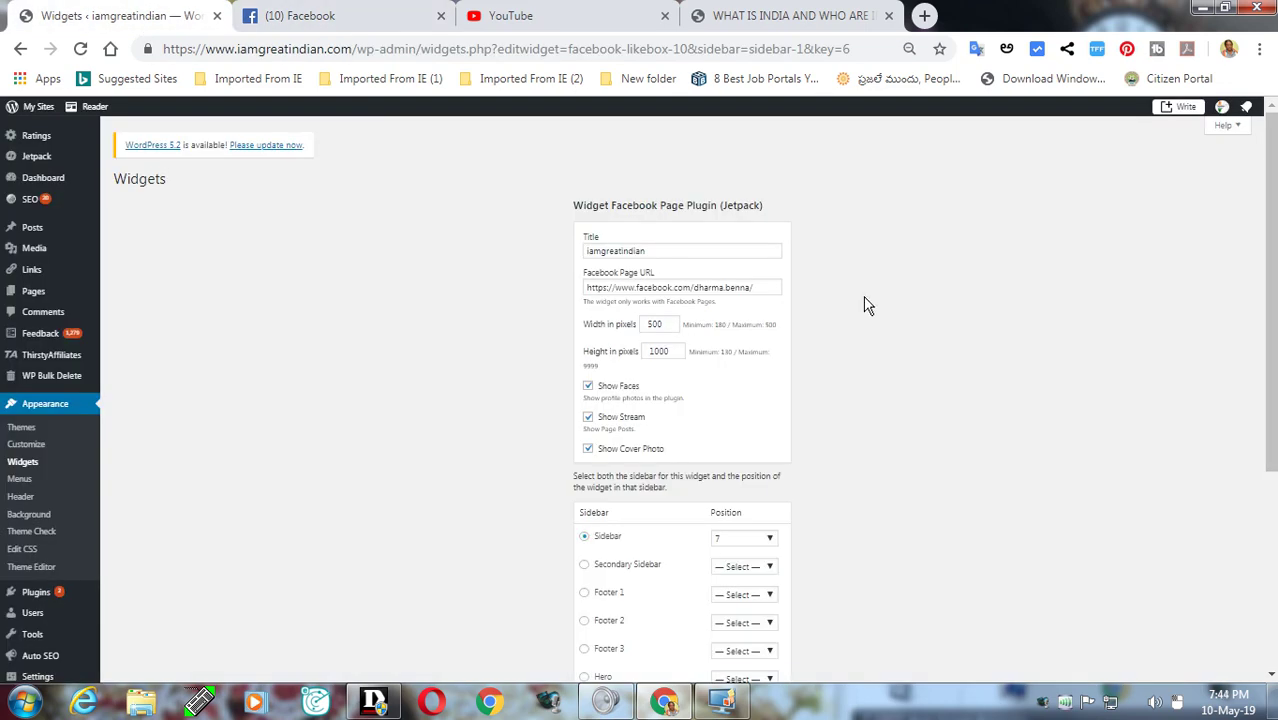
- Review the Facebook Page Plugin widget's title, page URL, size, display options, sidebar position and save option
scroll(866, 306, "down", 3)
scroll(866, 306, "up", 3)
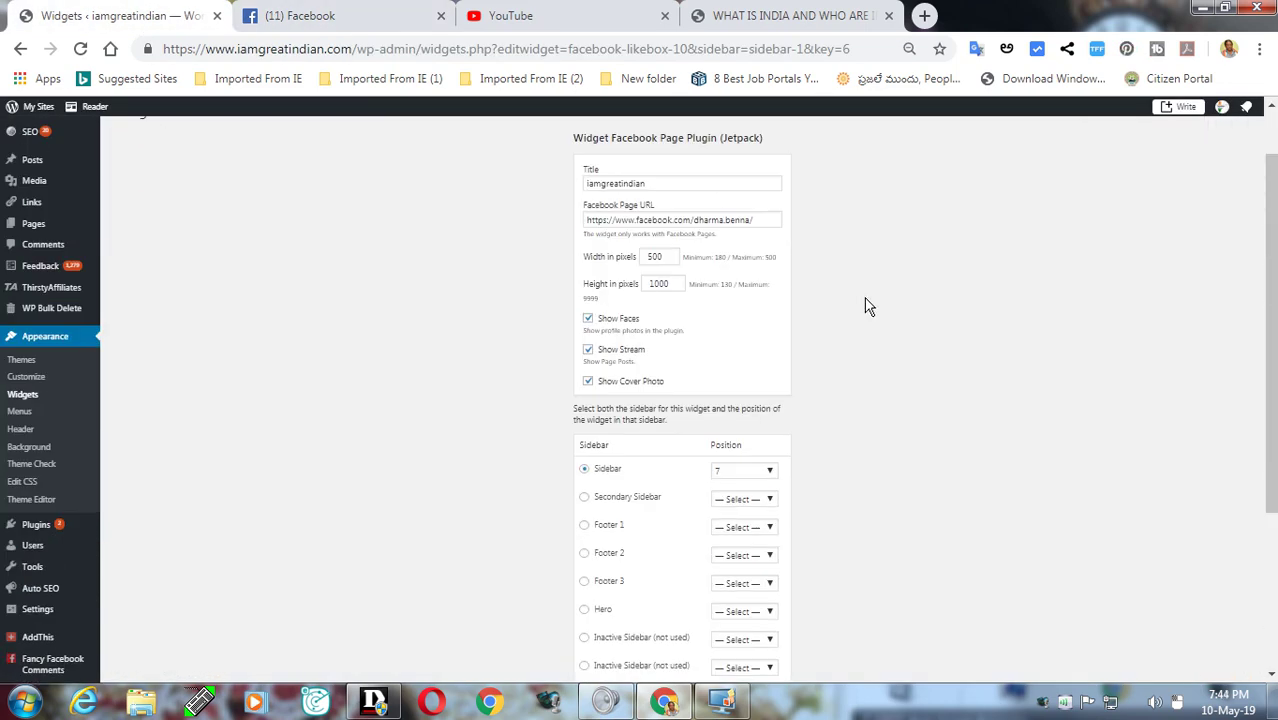
scroll(866, 306, "down", 3)
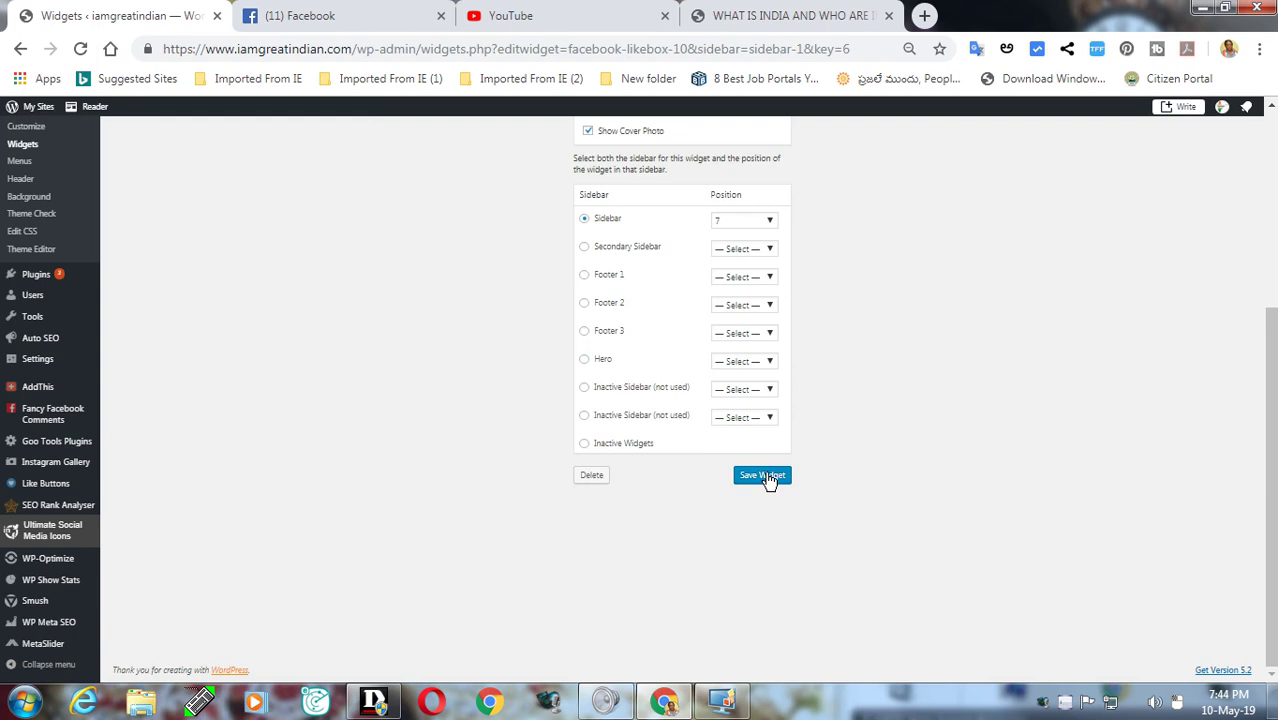
scroll(965, 435, "up", 3)
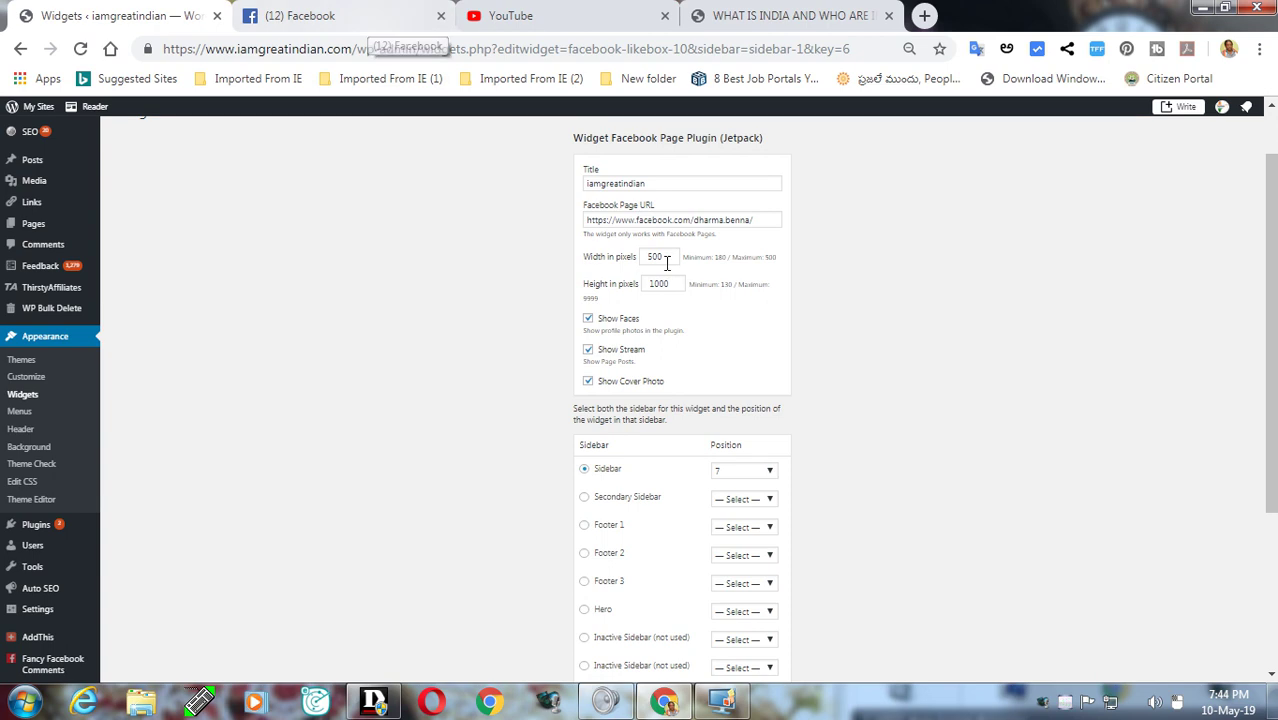
scroll(700, 440, "down", 2)
scroll(720, 400, "up", 2)
scroll(621, 289, "up", 2)
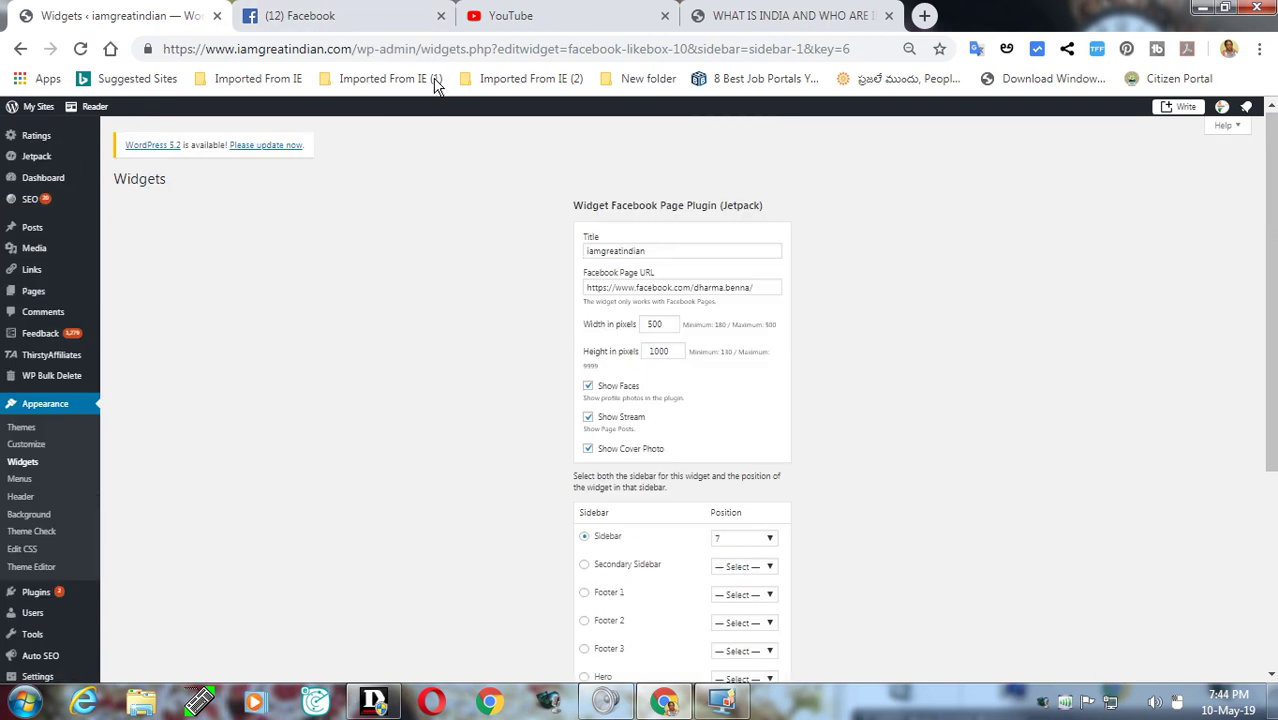
- Open the Greatindians page on Facebook and compare its address with the widget's Facebook Page URL
left_click(313, 23)
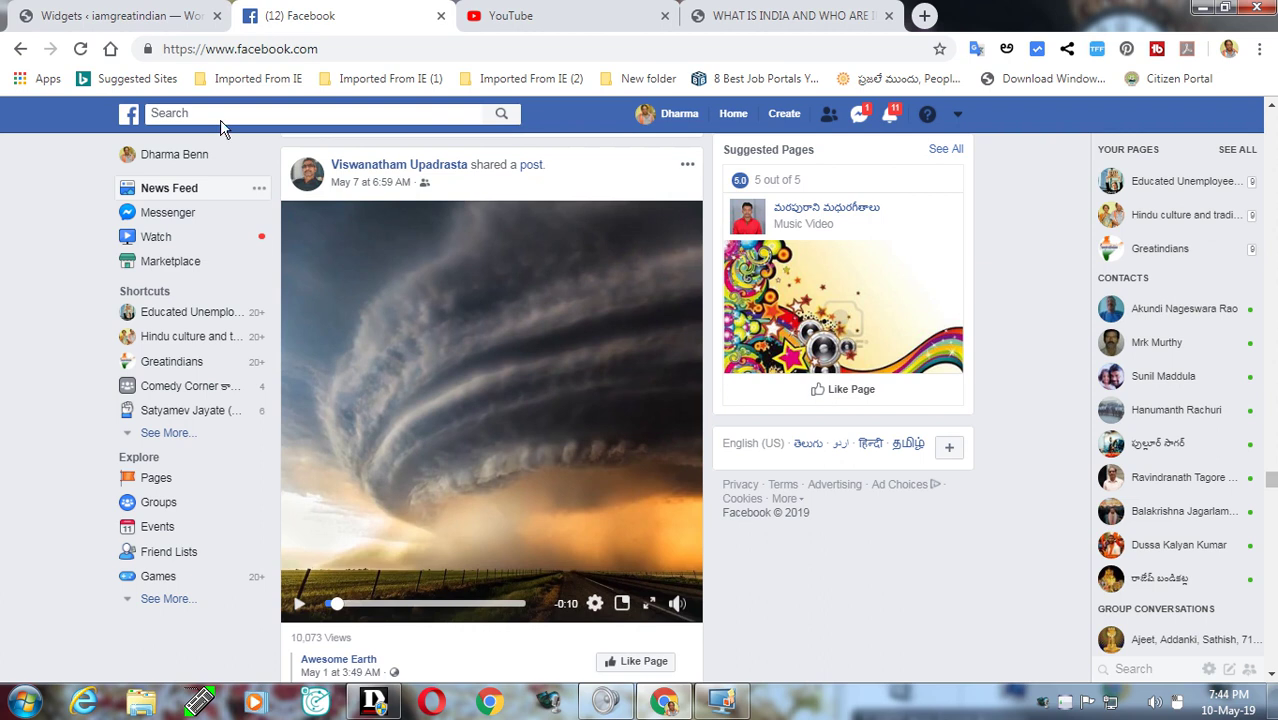
scroll(342, 214, "down", 7)
scroll(408, 245, "up", 2)
scroll(449, 146, "down", 1)
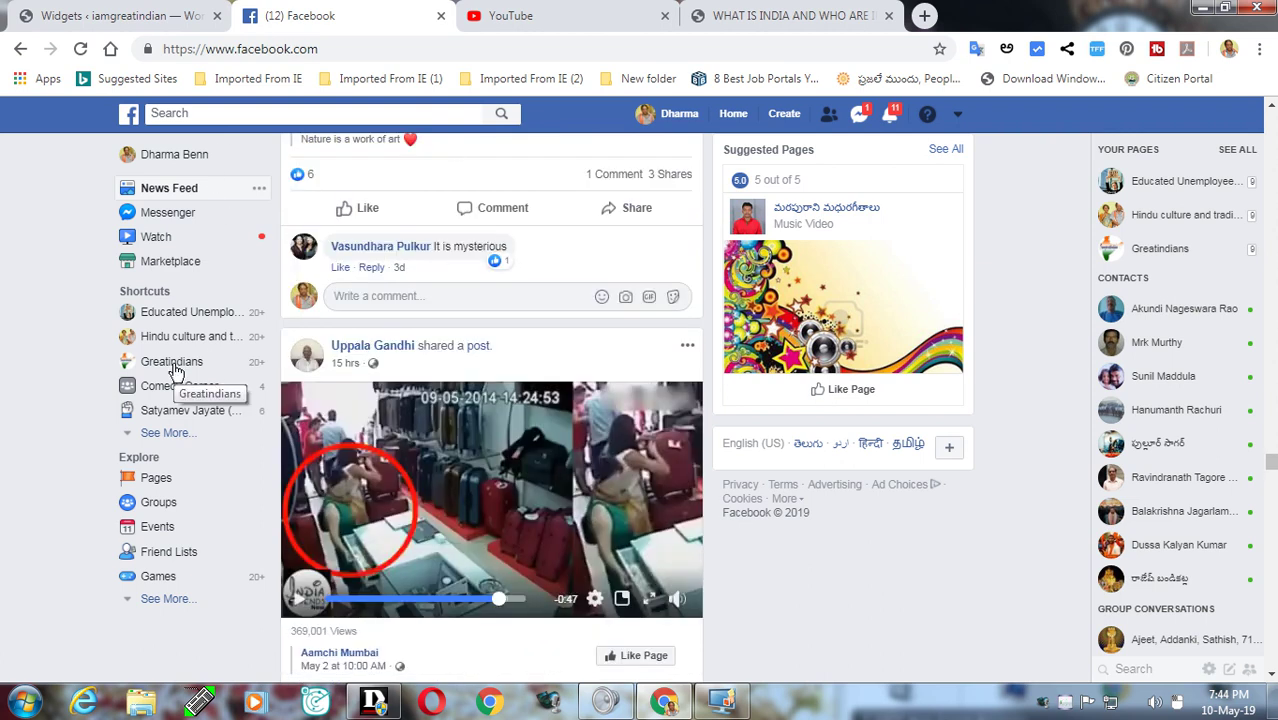
scroll(175, 370, "up", 5)
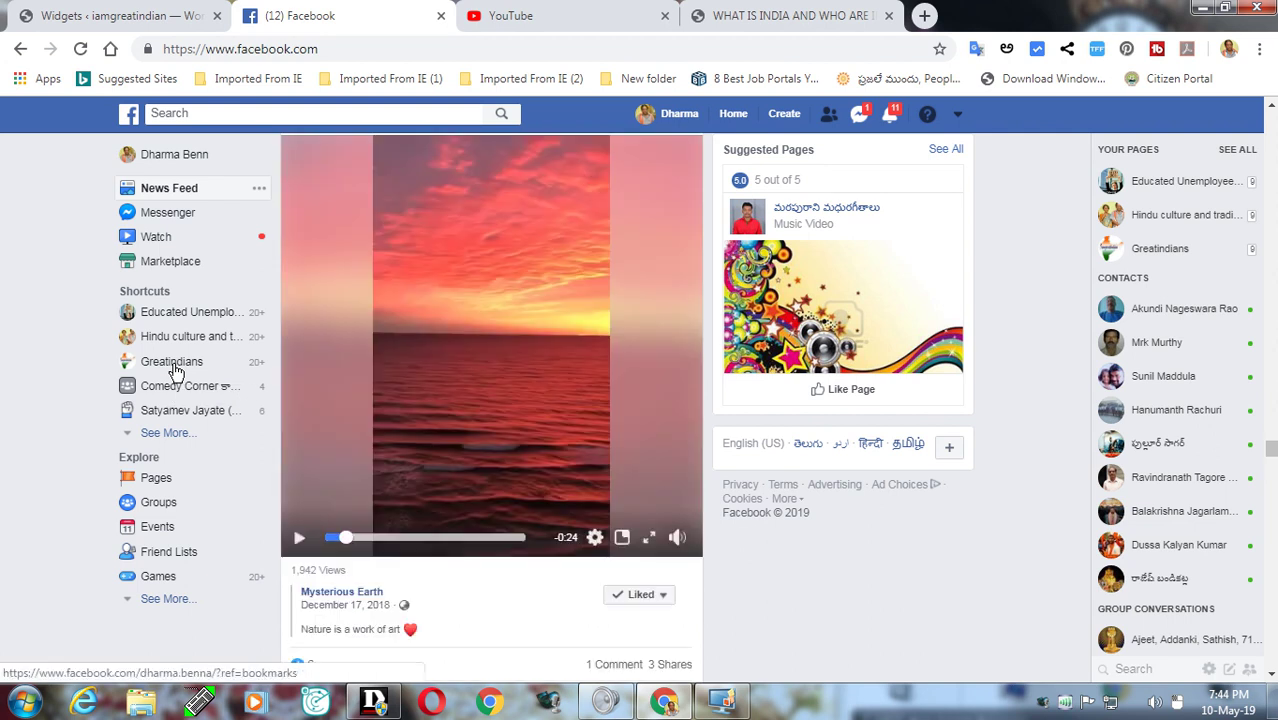
scroll(175, 370, "up", 5)
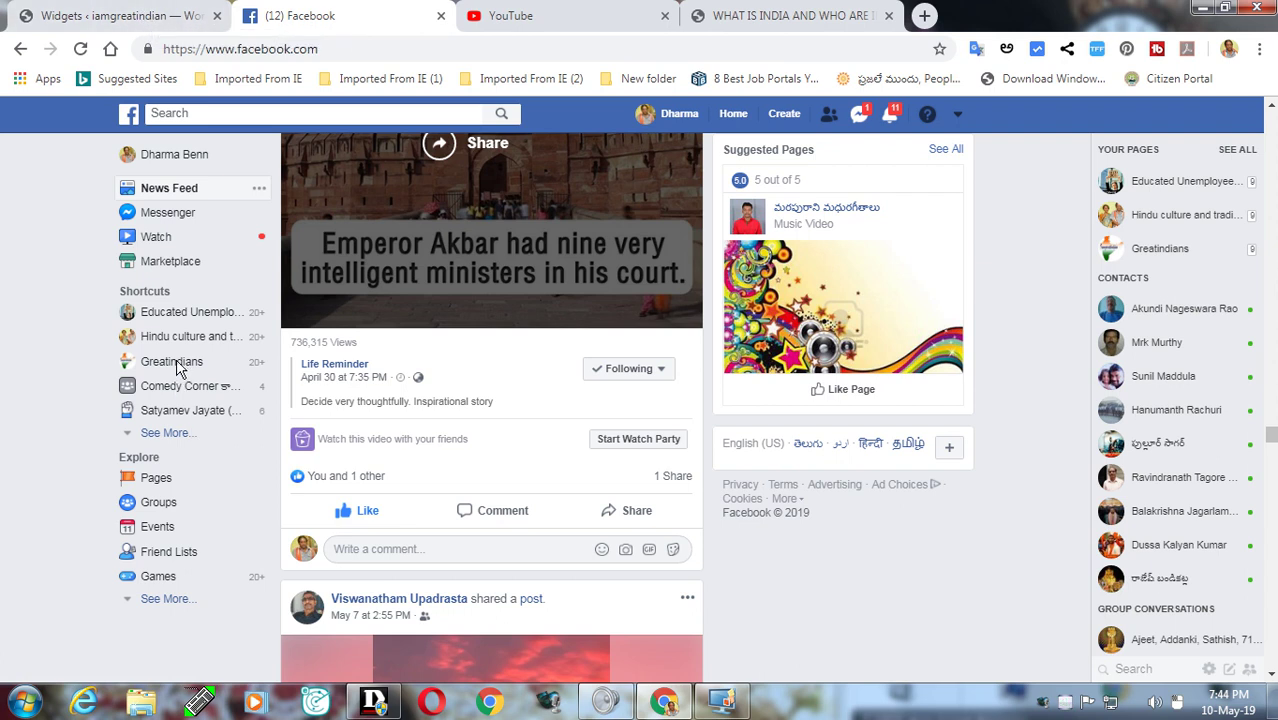
scroll(501, 275, "down", 3)
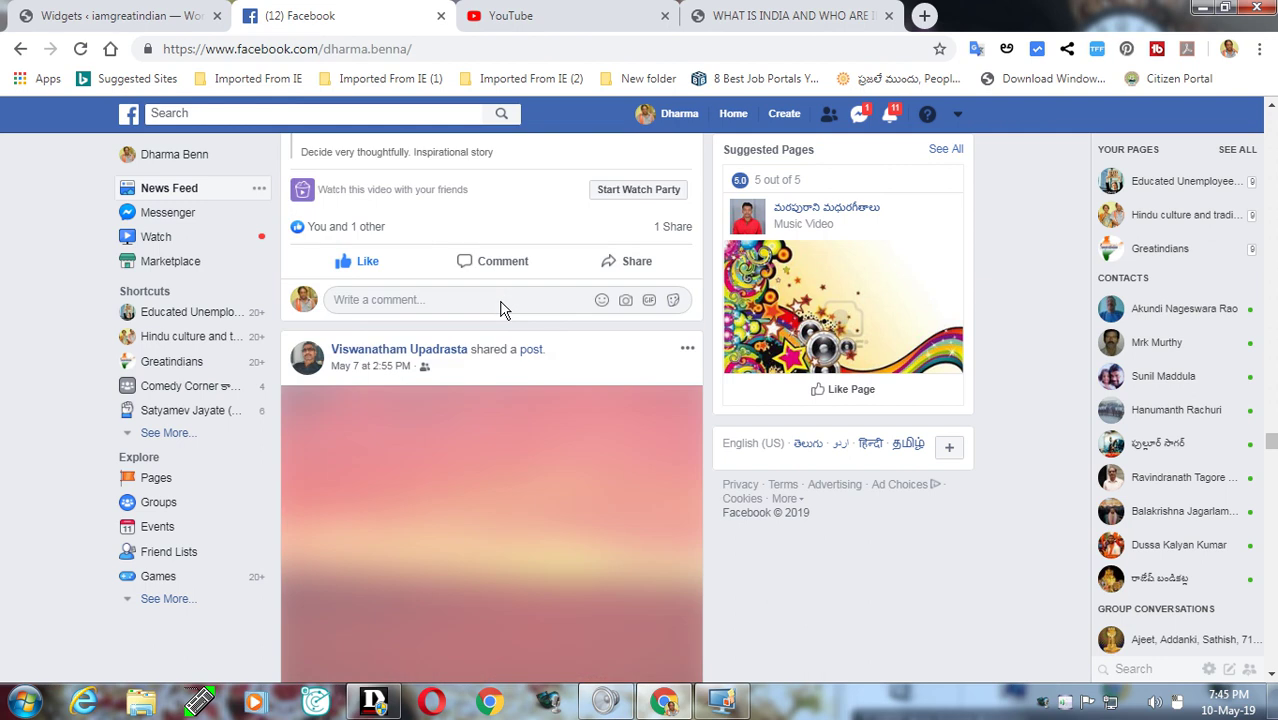
left_click(133, 22)
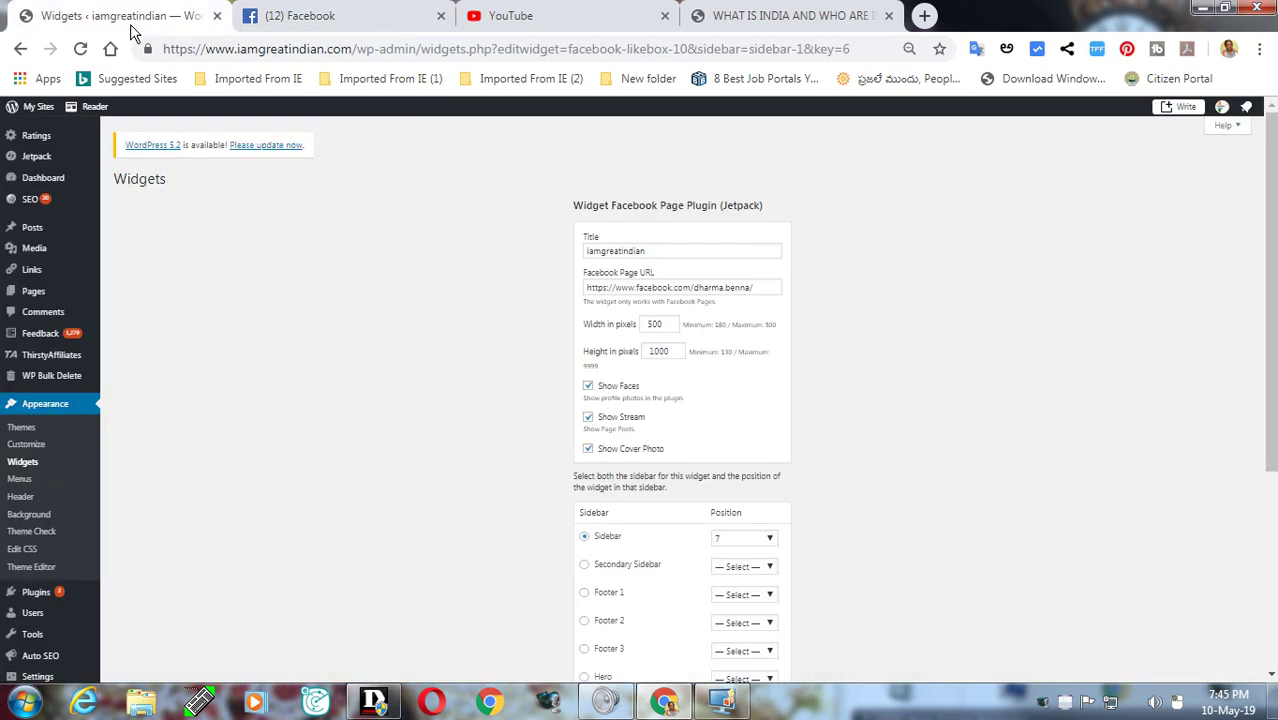
left_click(293, 22)
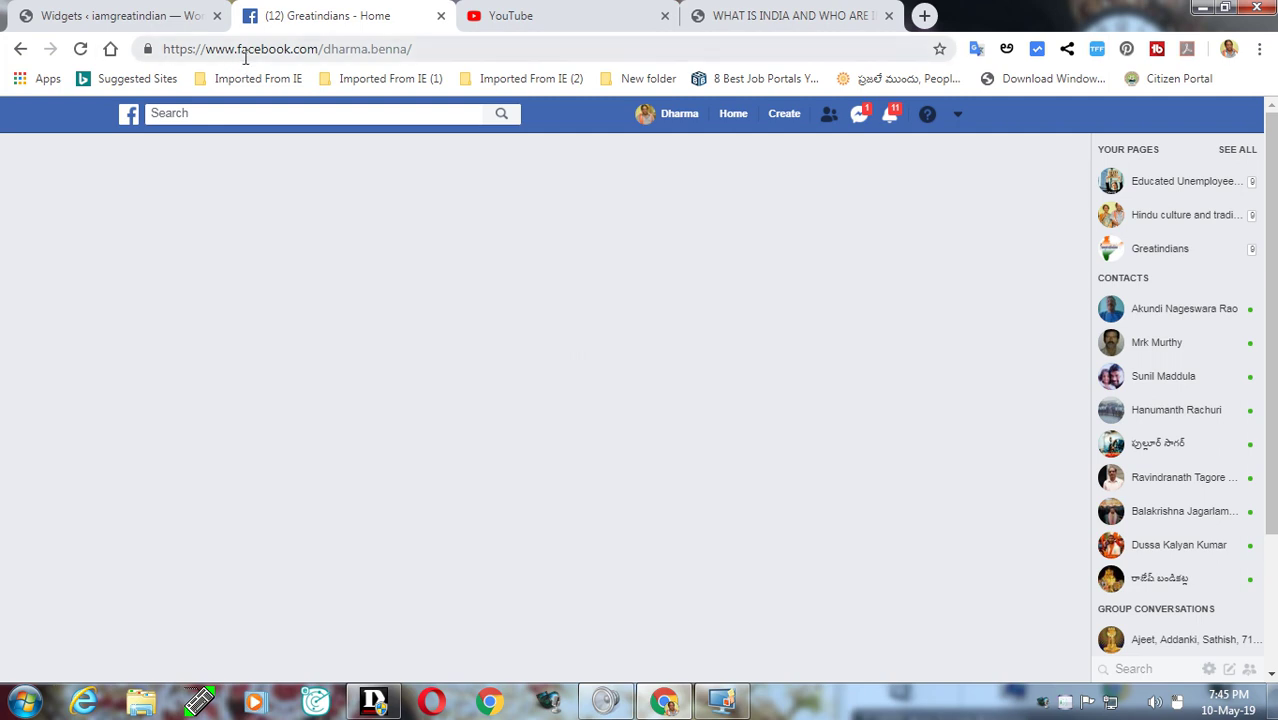
- Return to the Facebook Page Plugin (Jetpack) widget settings and save the widget at Sidebar position 7
left_click(171, 20)
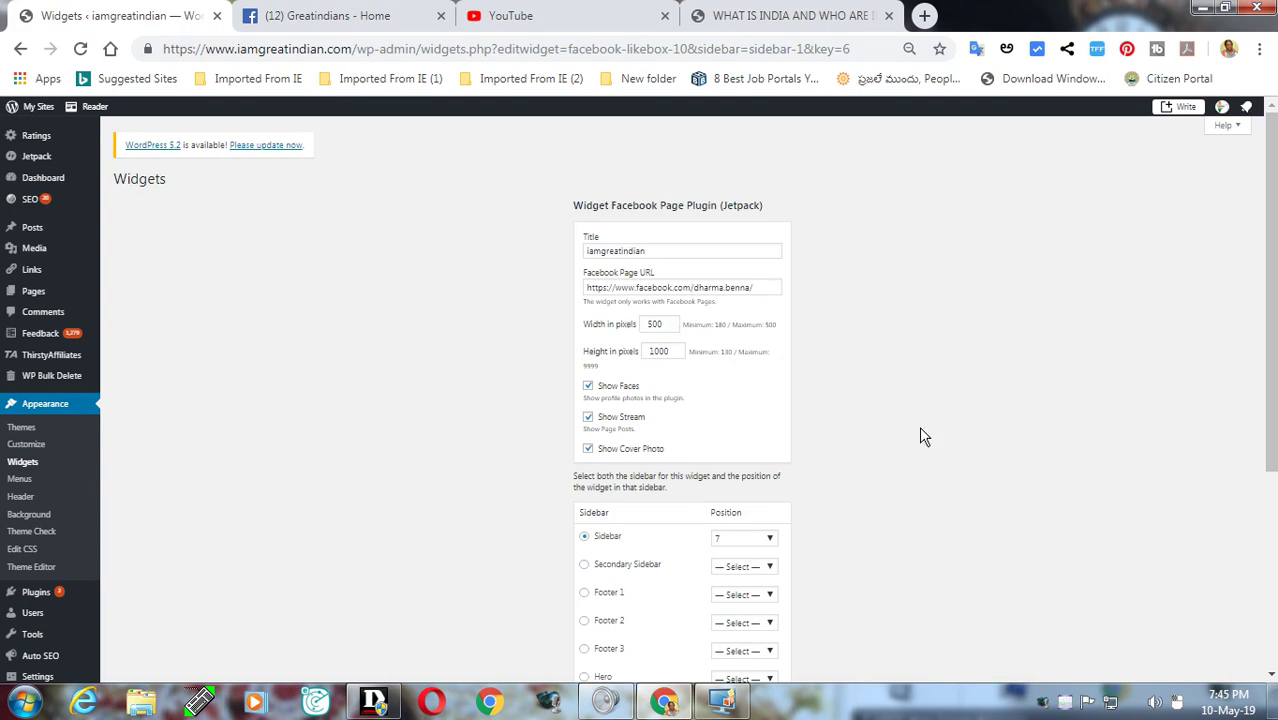
scroll(975, 425, "down", 1)
scroll(975, 425, "down", 3)
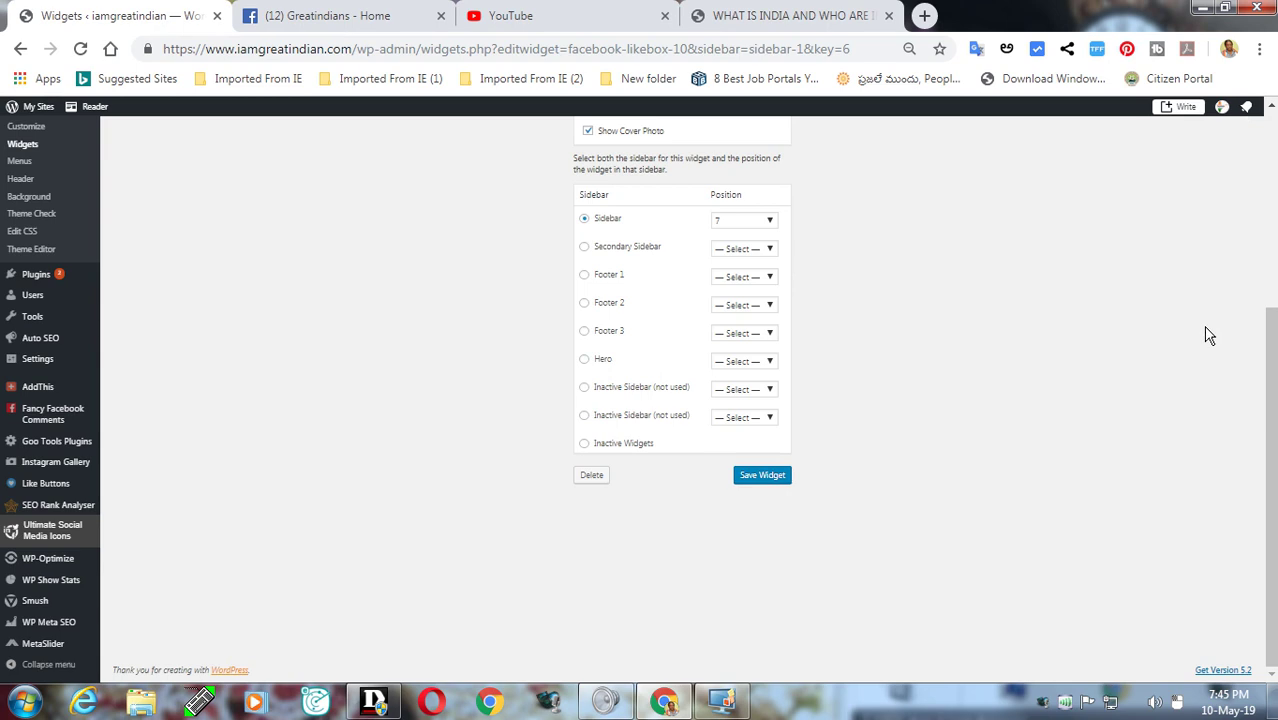
left_click(737, 480)
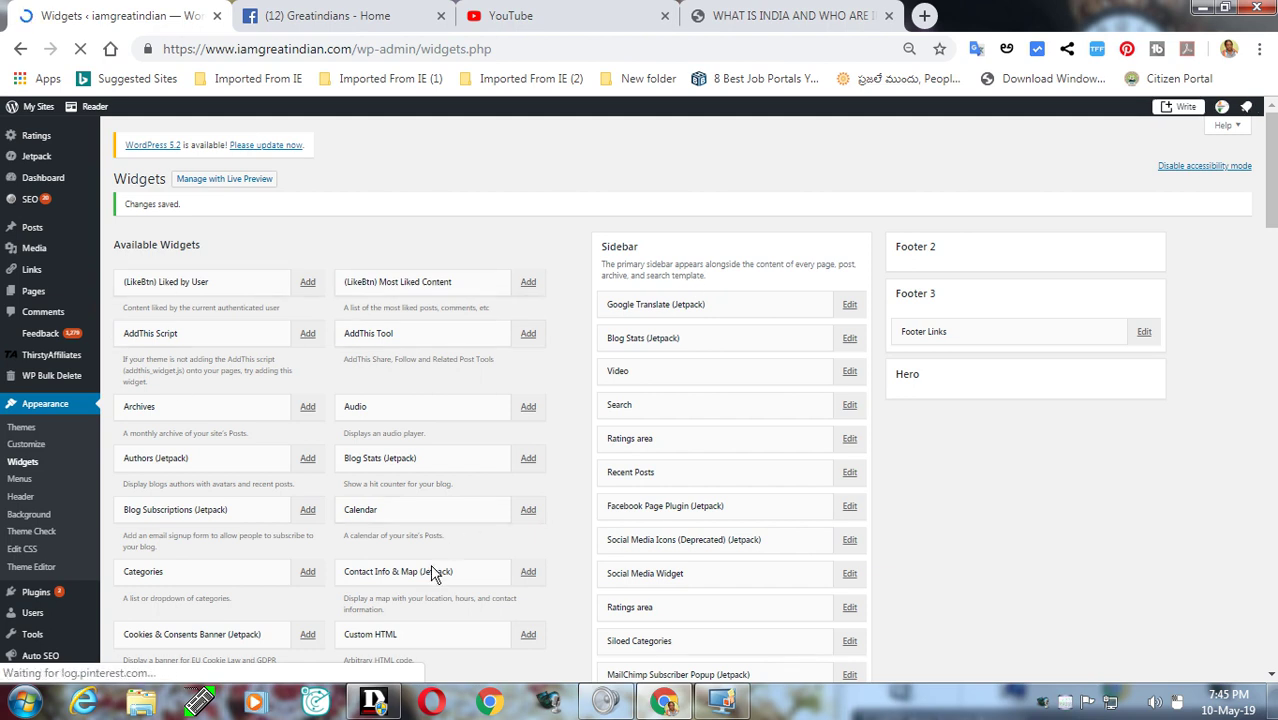
- Open the Sidebar's Social Media Icons (Deprecated) (Jetpack) widget, review its social username fields and save it
scroll(434, 565, "down", 1)
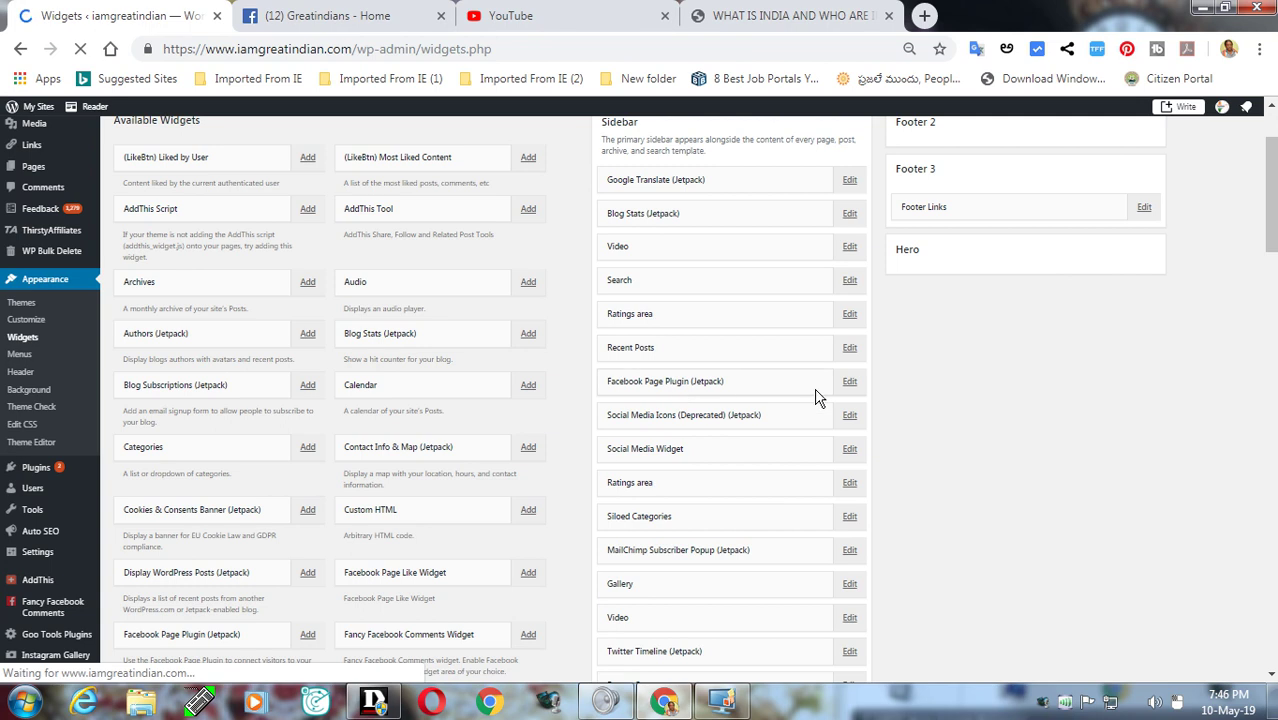
left_click(849, 418)
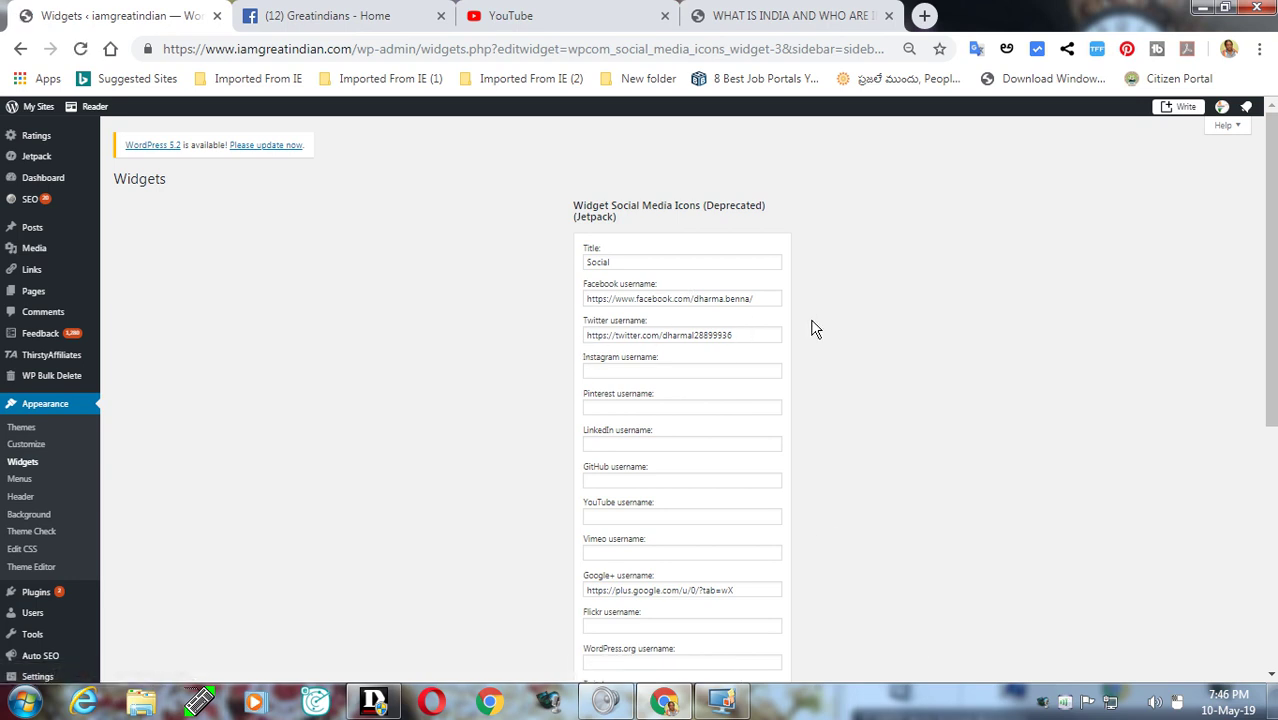
scroll(815, 328, "down", 5)
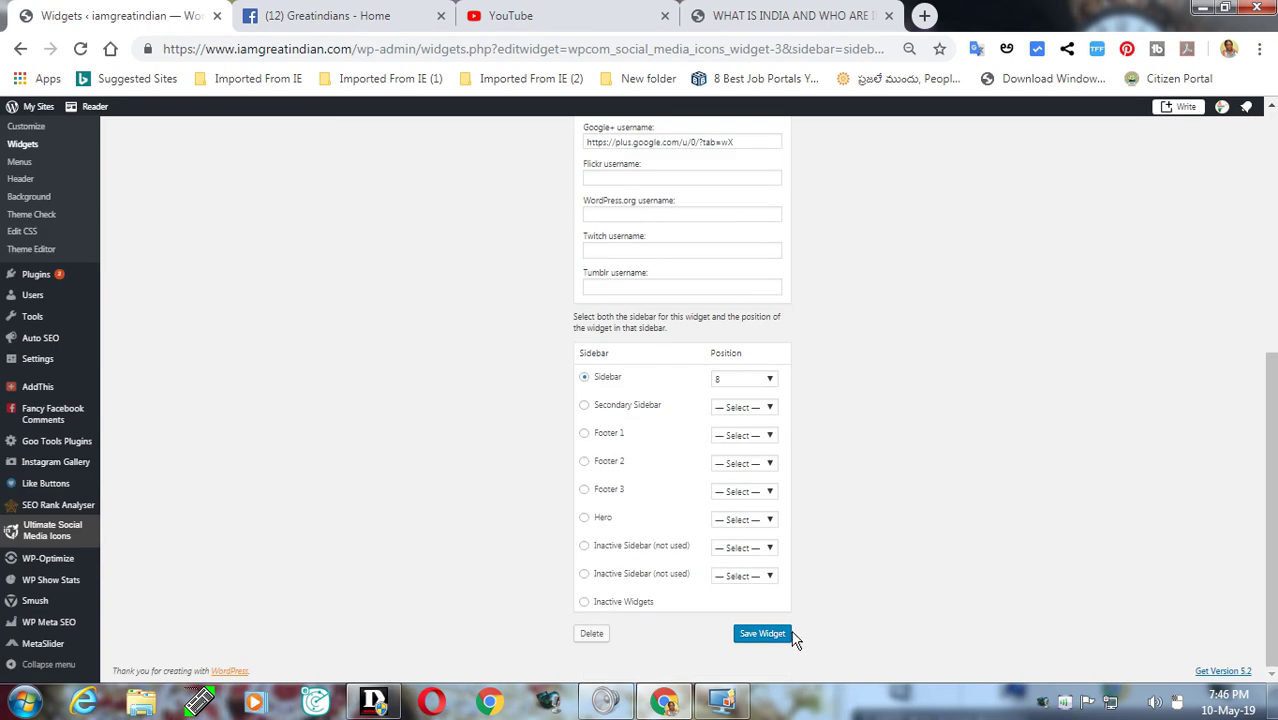
left_click(762, 634)
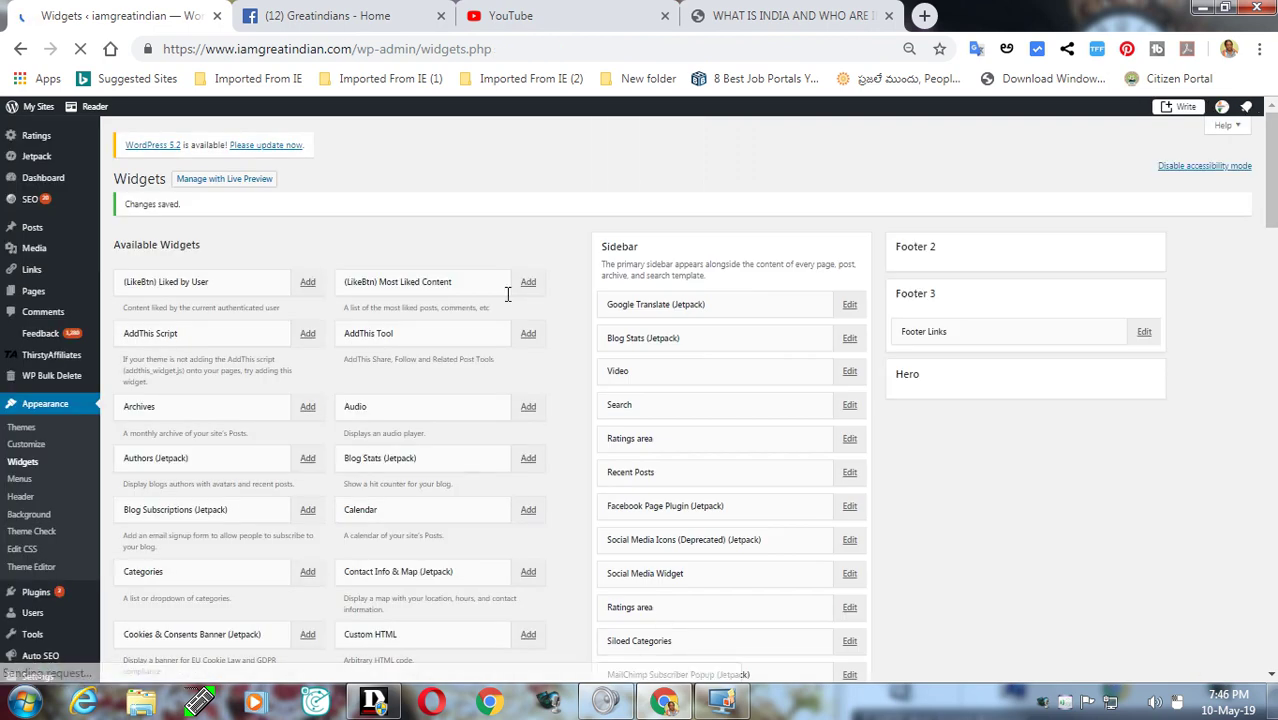
- Switch to the live iamgreatindian home page and examine the Facebook page feed in its sidebar
scroll(622, 325, "down", 1)
key("ctrl+Tab")
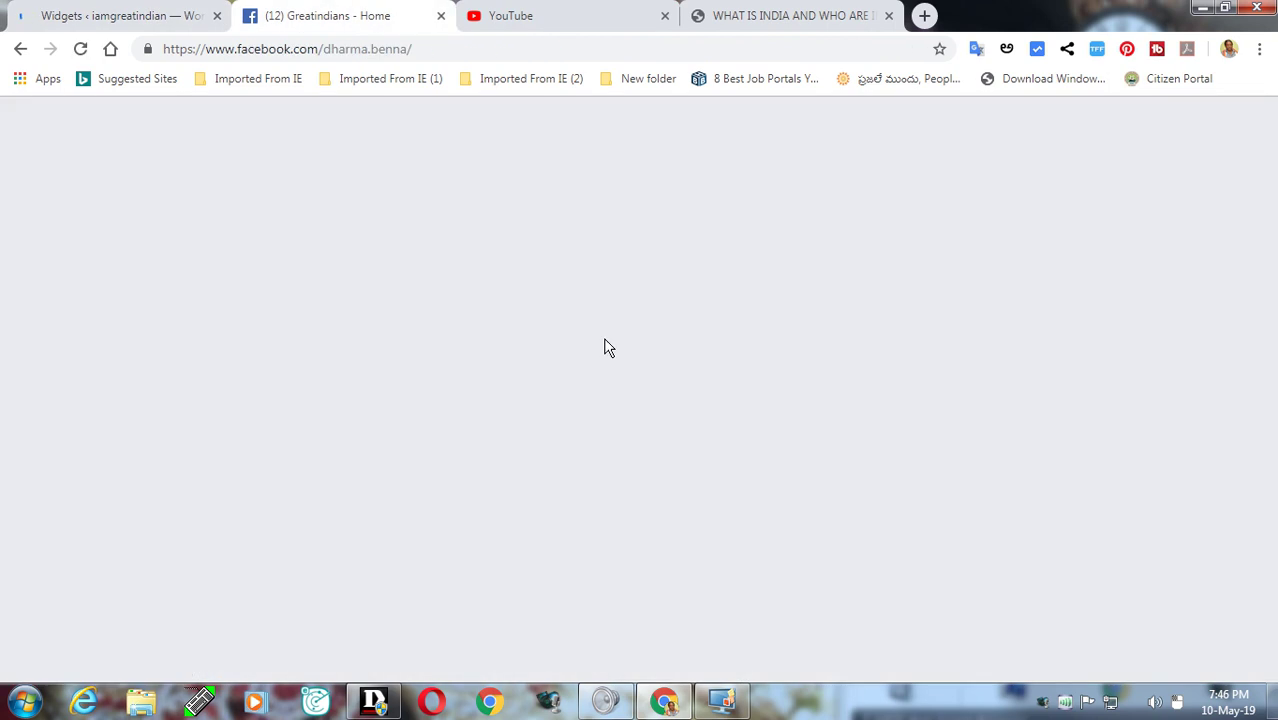
scroll(633, 316, "down", 5)
scroll(633, 316, "up", 5)
key("ctrl+Tab")
key("ctrl+Tab")
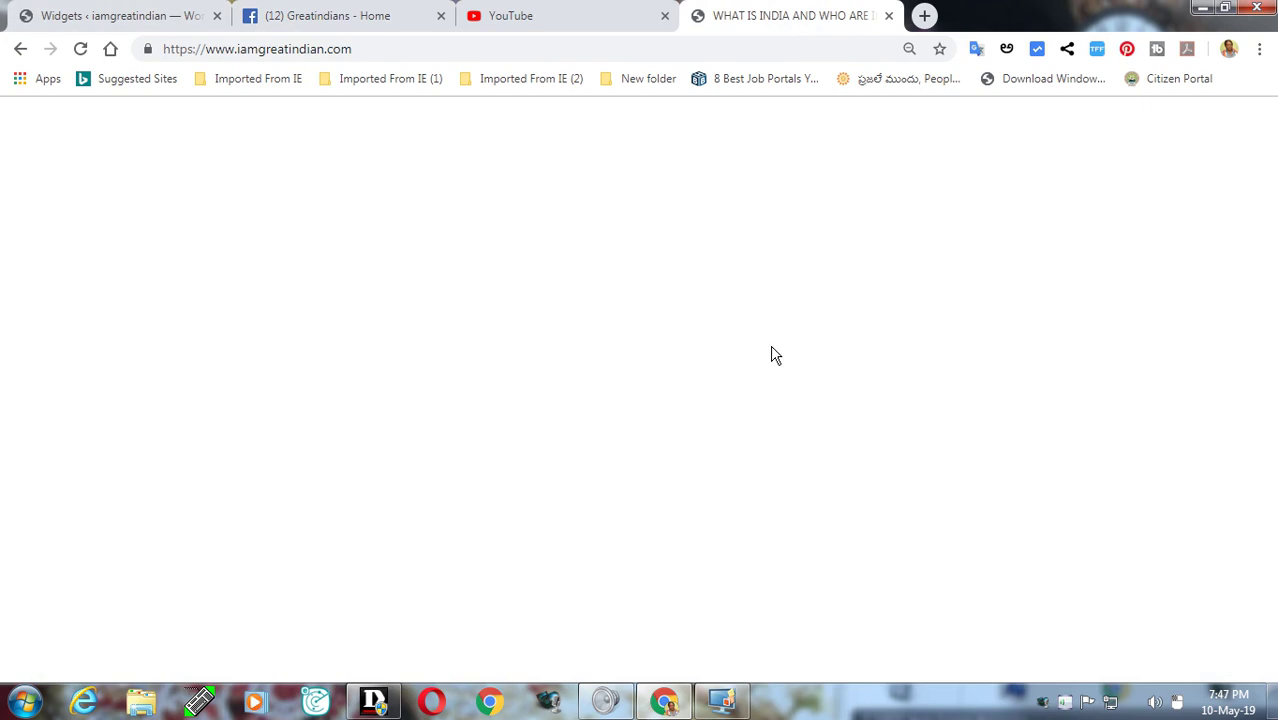
scroll(1036, 356, "down", 5)
scroll(1027, 362, "up", 10)
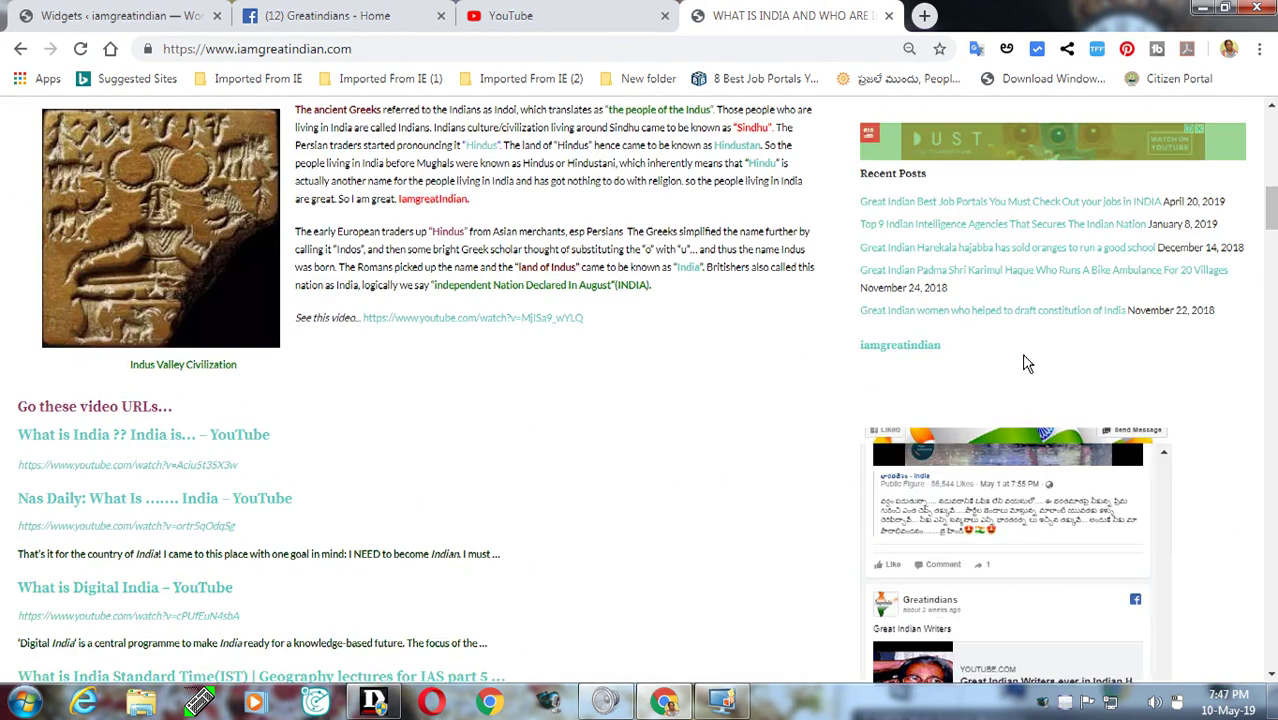